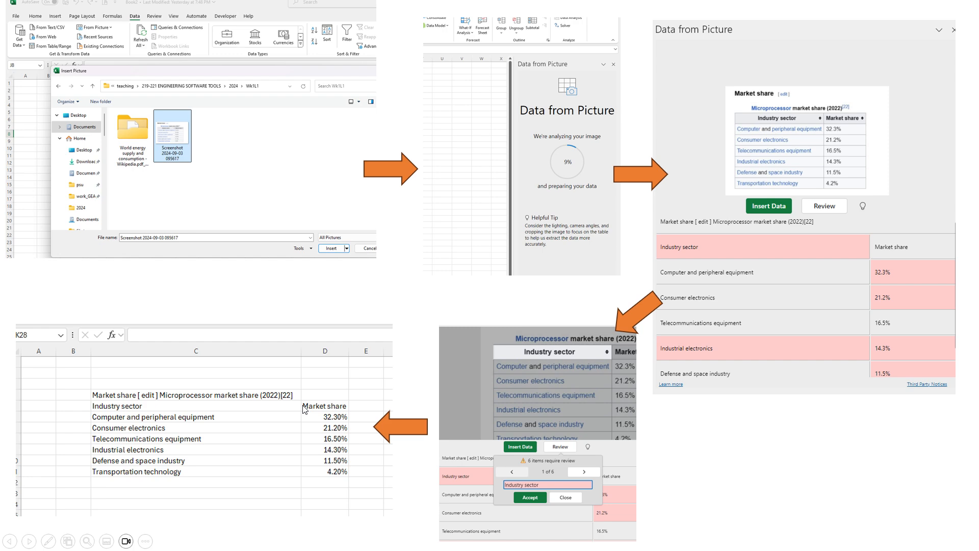
Step: Switch from the slide show to the Book1 workbook in Excel
key(alt+Tab)
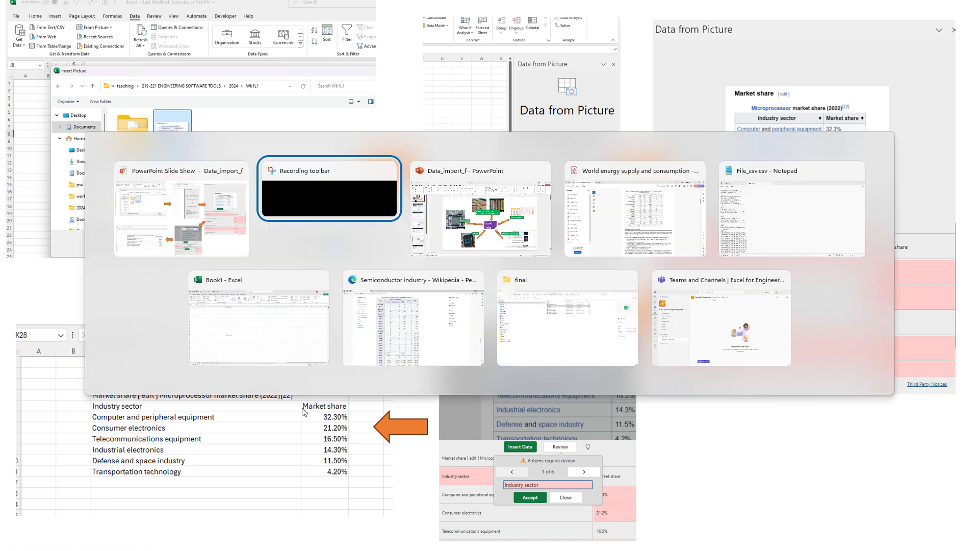
key(alt+Tab)
key(alt+Tab)
key(alt+Tab)
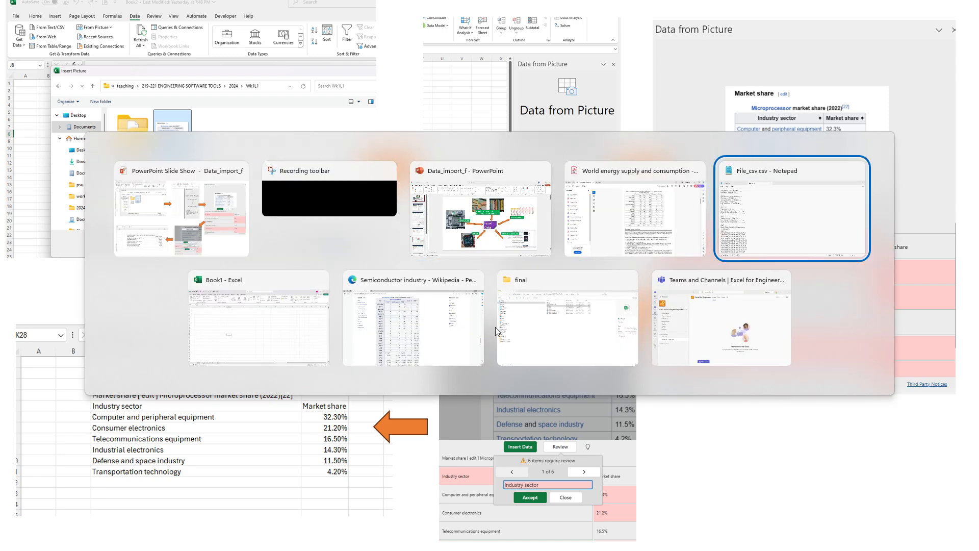
key(alt+Tab)
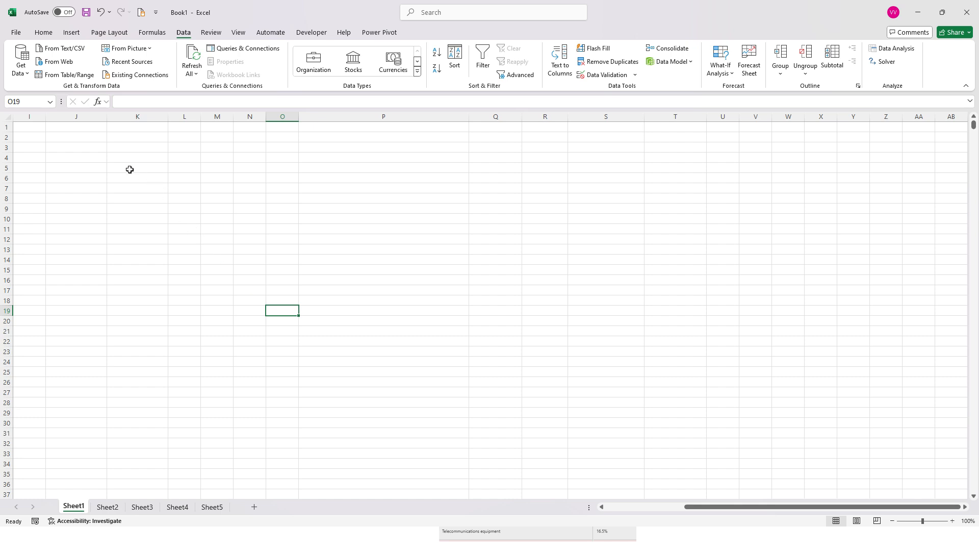
click(74, 151)
click(127, 48)
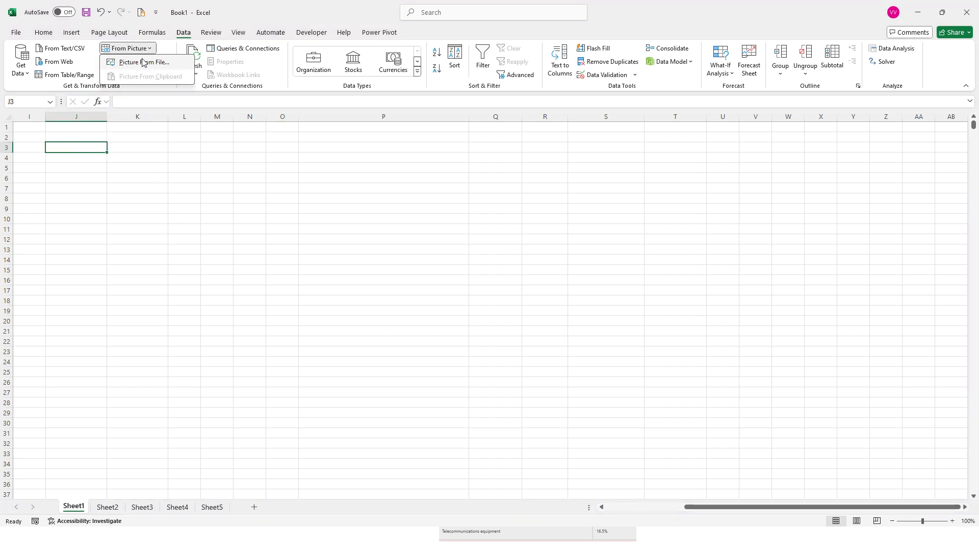
click(144, 63)
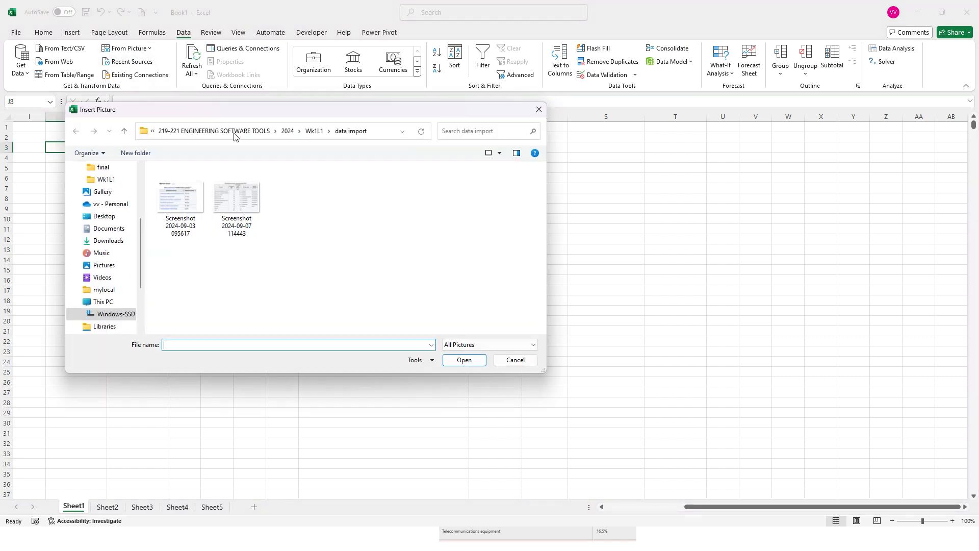
click(226, 195)
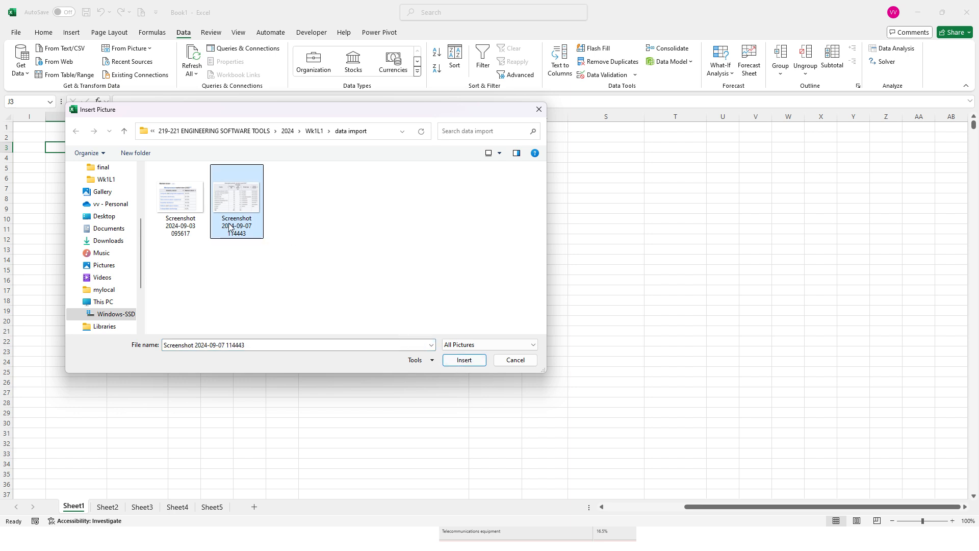
click(469, 362)
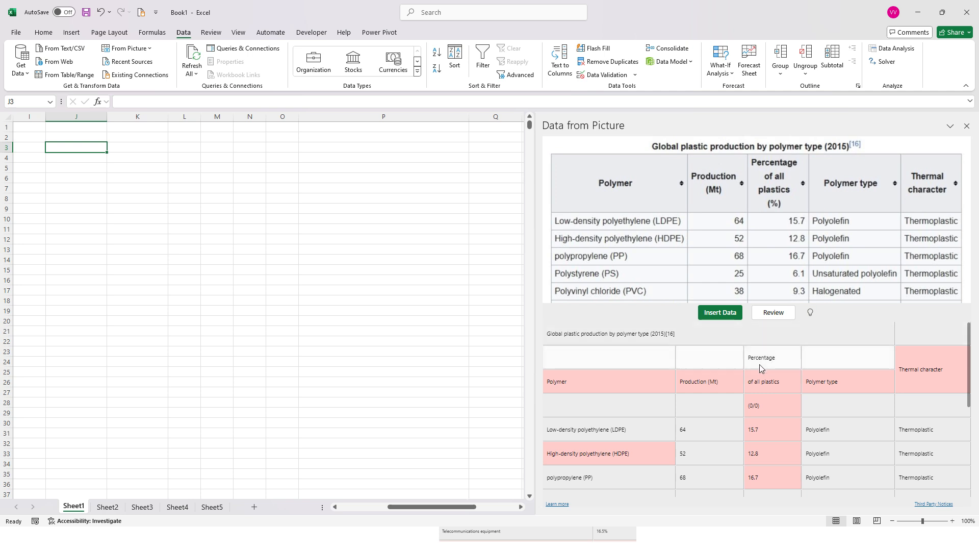
Step: Review the extracted data and accept the flagged headers Thermal character, Polymer, Production (Mt), of all plastics and Polymer type
click(770, 314)
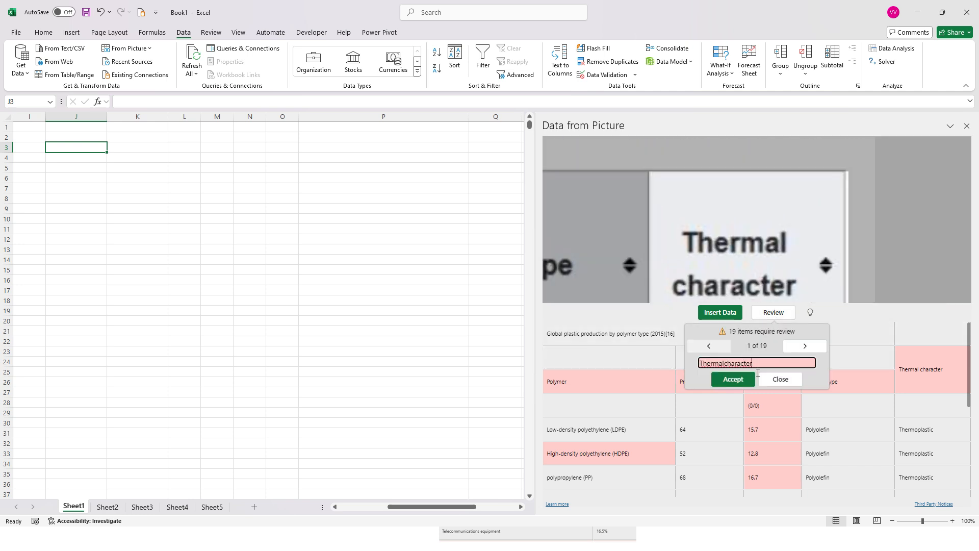
click(724, 363)
click(752, 380)
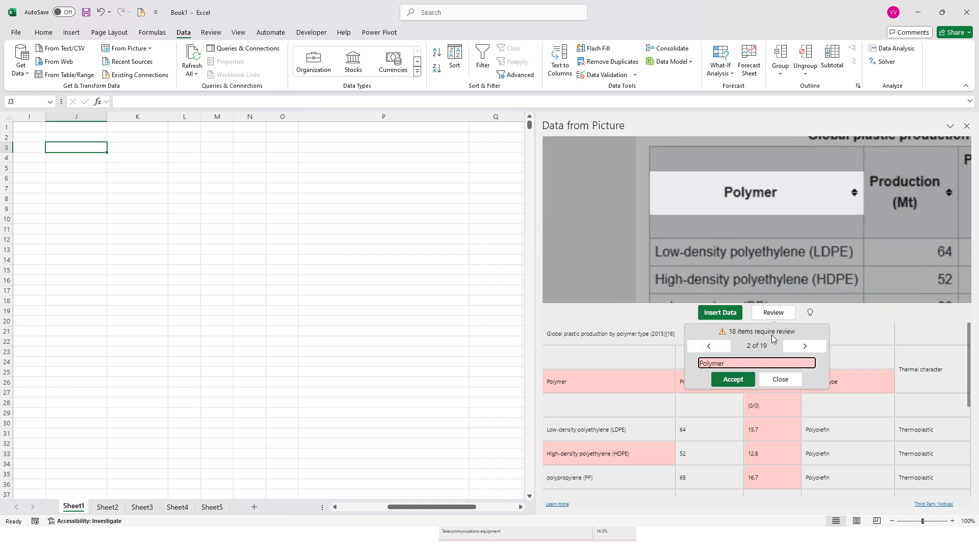
click(738, 379)
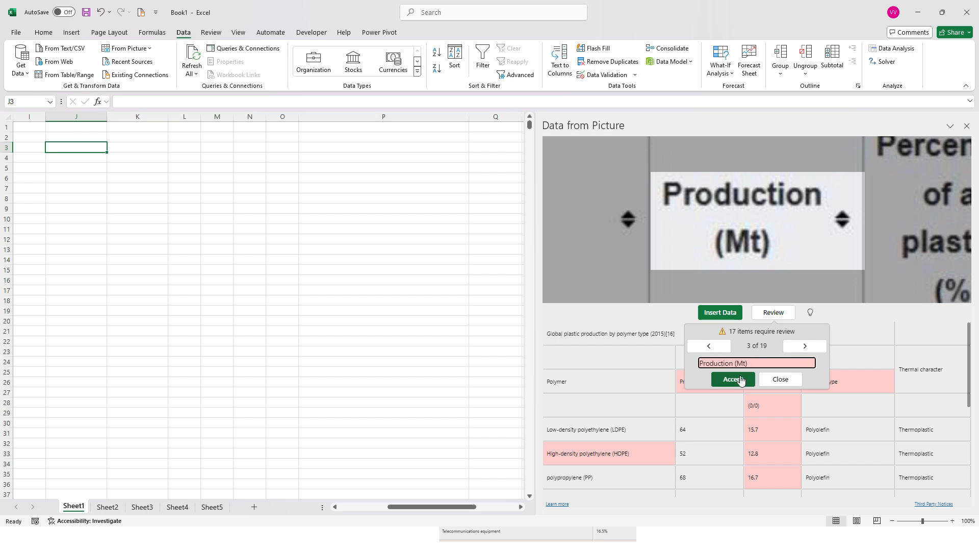
click(742, 382)
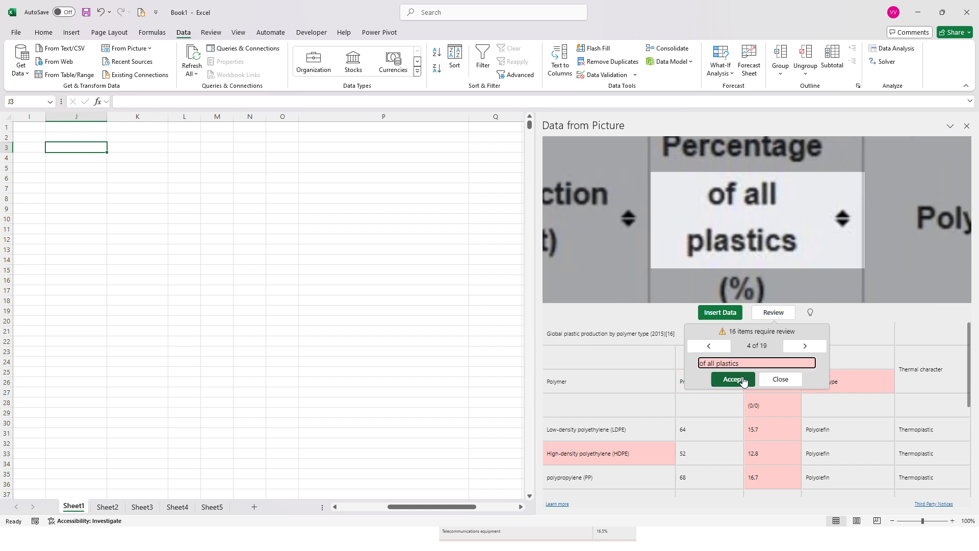
click(743, 381)
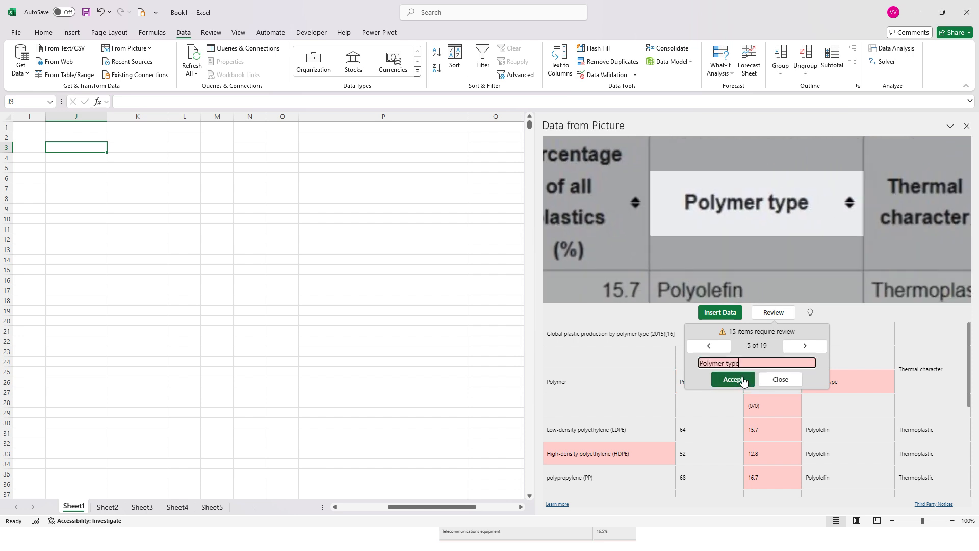
click(743, 381)
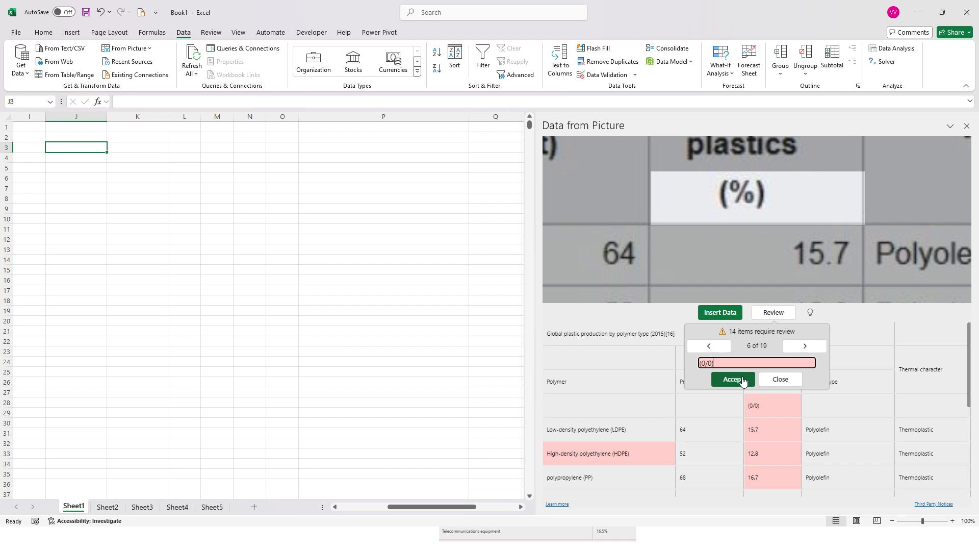
Step: Correct the misread (0/0) header entry to % and accept it
drag(714, 363, 687, 362)
text(%)
click(738, 379)
Step: Accept the flagged entries from the 15.7 percentage through the 8.1 percentage, including the HDPE, PVC and PET names
click(738, 383)
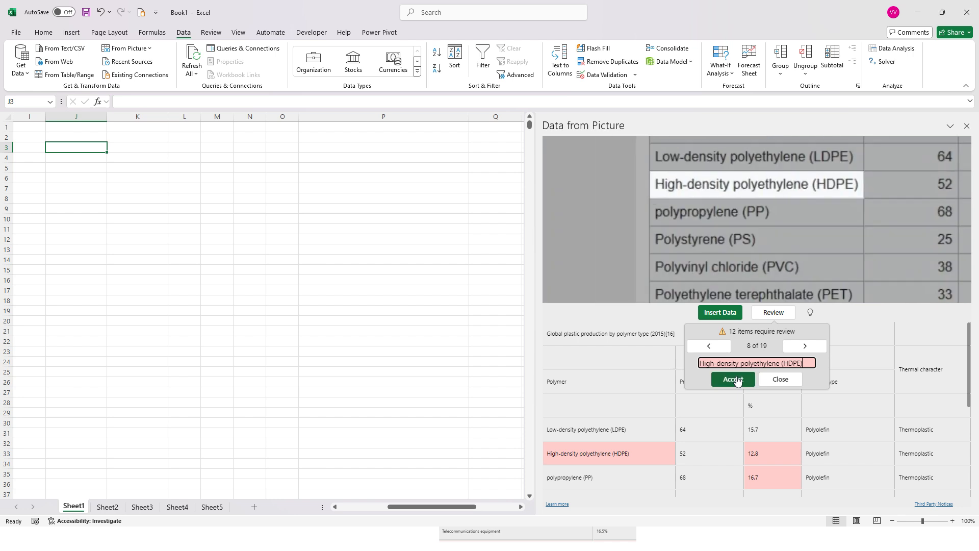
click(737, 381)
click(737, 381)
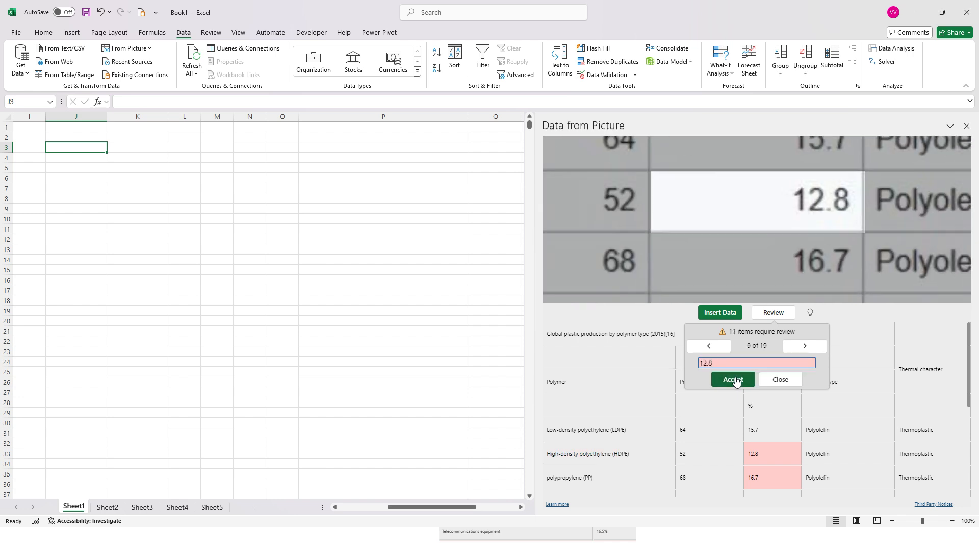
click(737, 382)
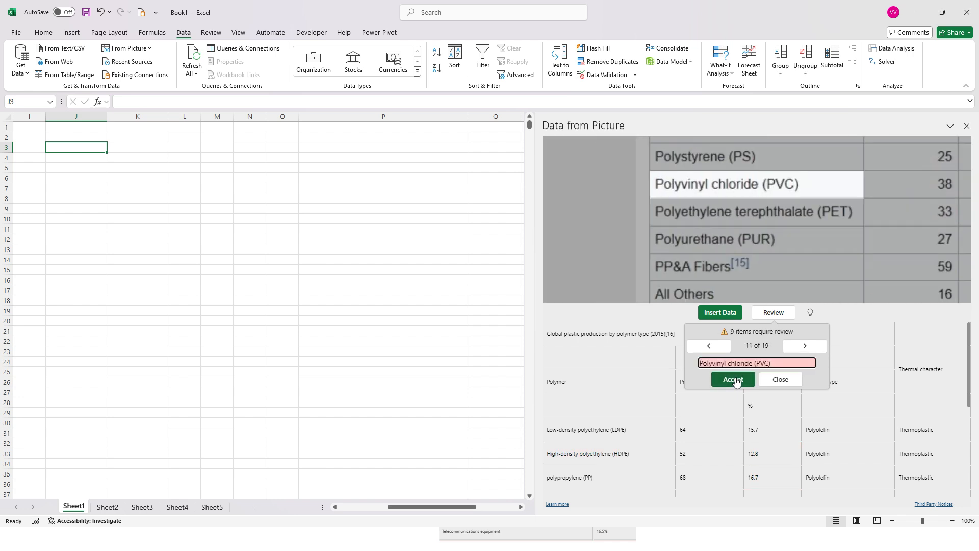
click(736, 381)
click(736, 382)
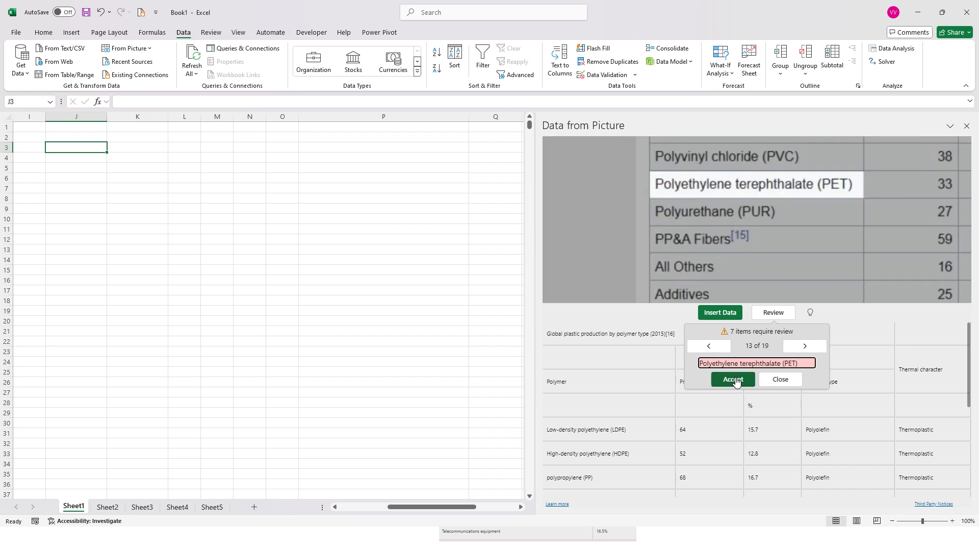
click(736, 382)
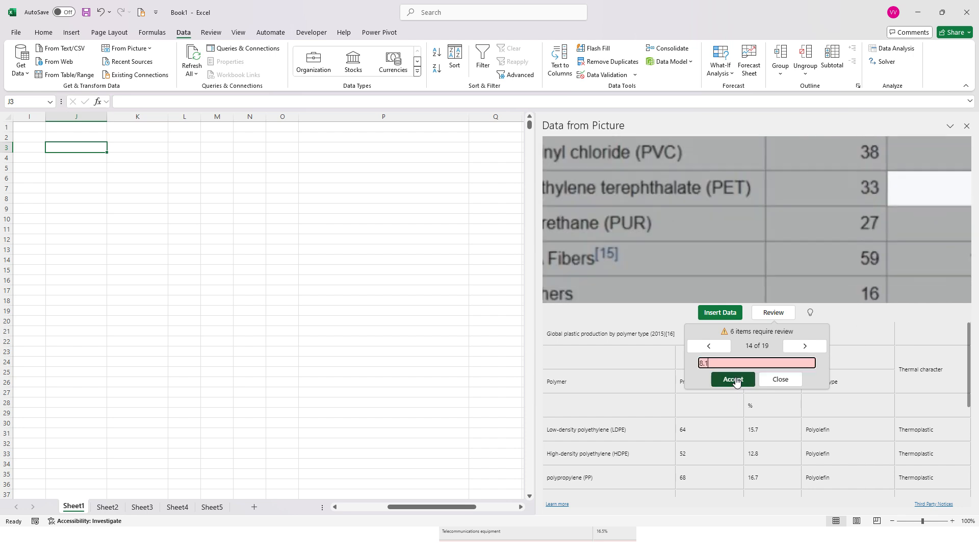
click(736, 382)
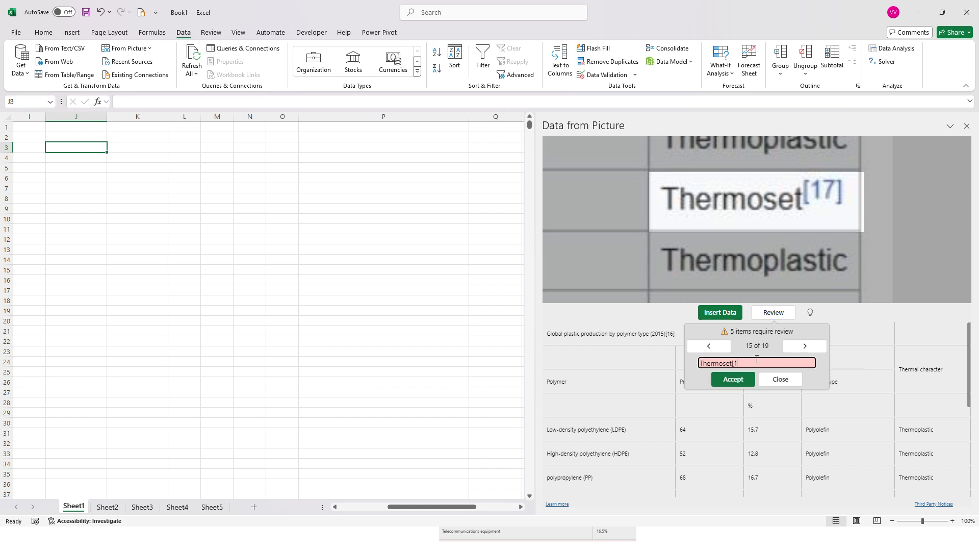
Step: Remove the footnote marker from the Thermoset entry, accept it with all remaining flagged items, and finish the review
click(734, 381)
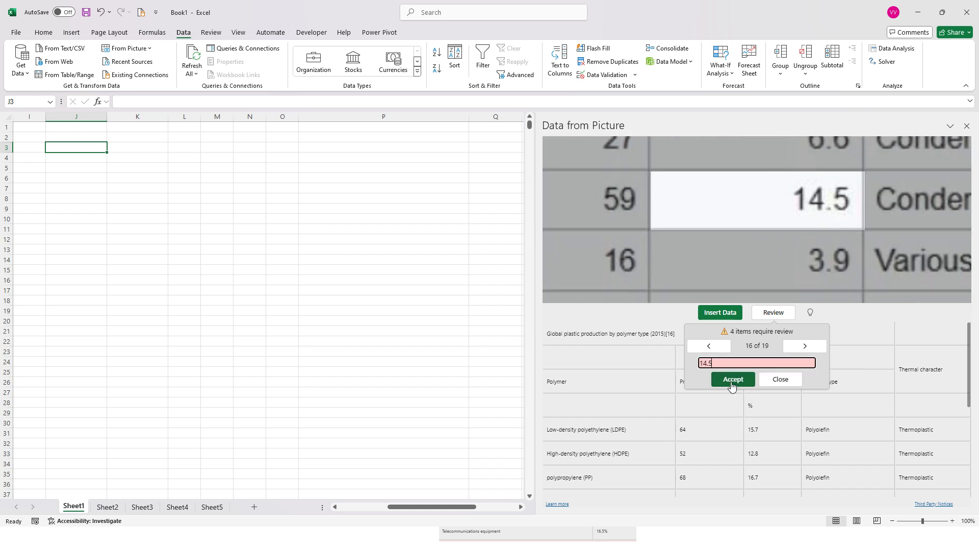
click(733, 382)
click(735, 381)
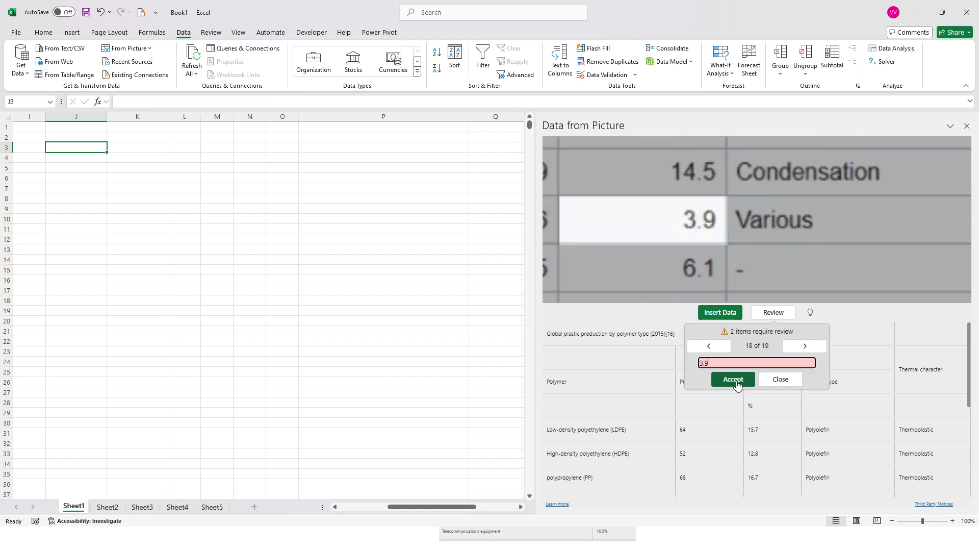
click(735, 382)
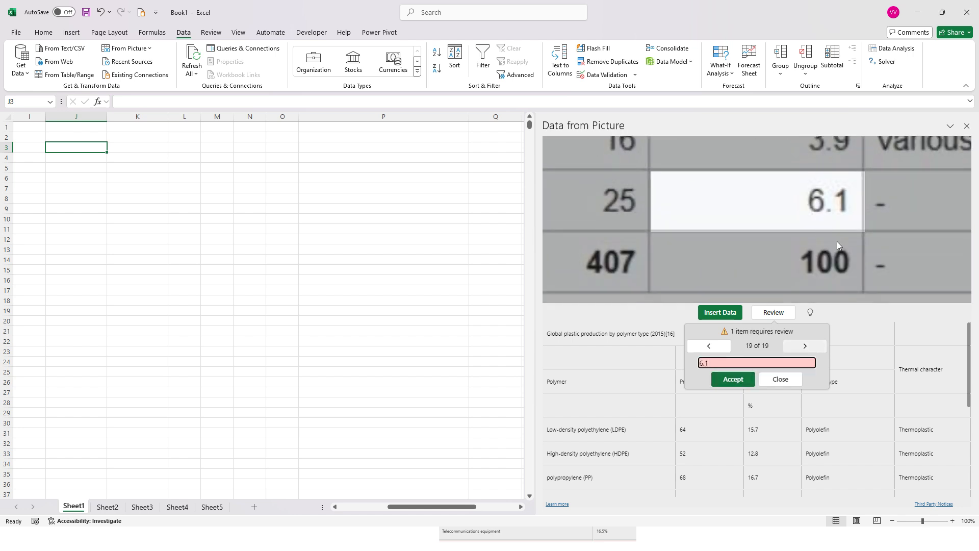
click(739, 380)
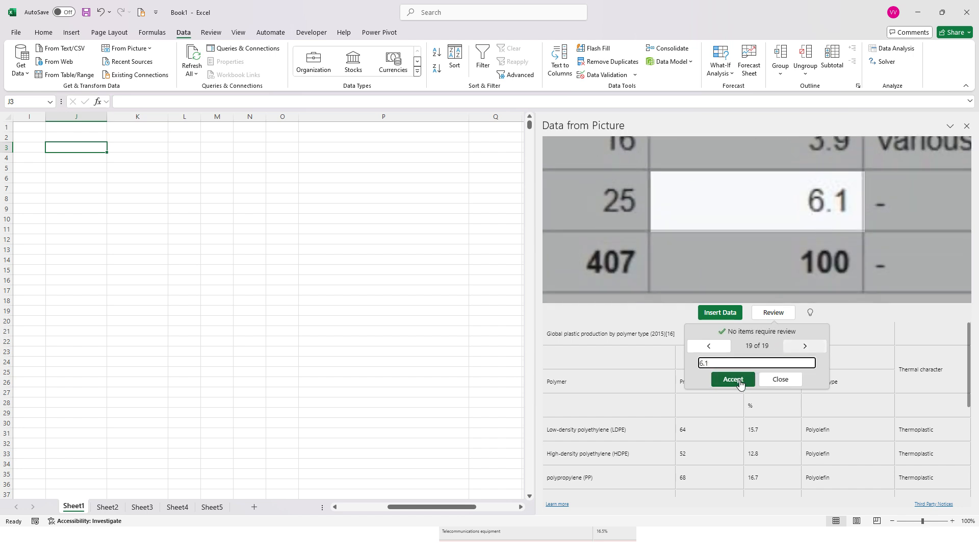
click(739, 381)
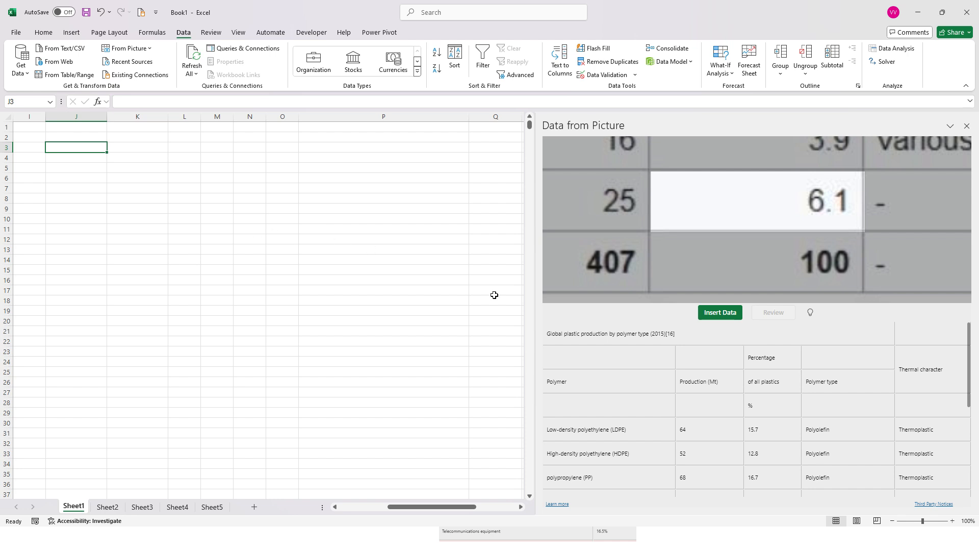
Step: Insert the reviewed plastic production data into Sheet1 at J3 and check the imported table
click(724, 316)
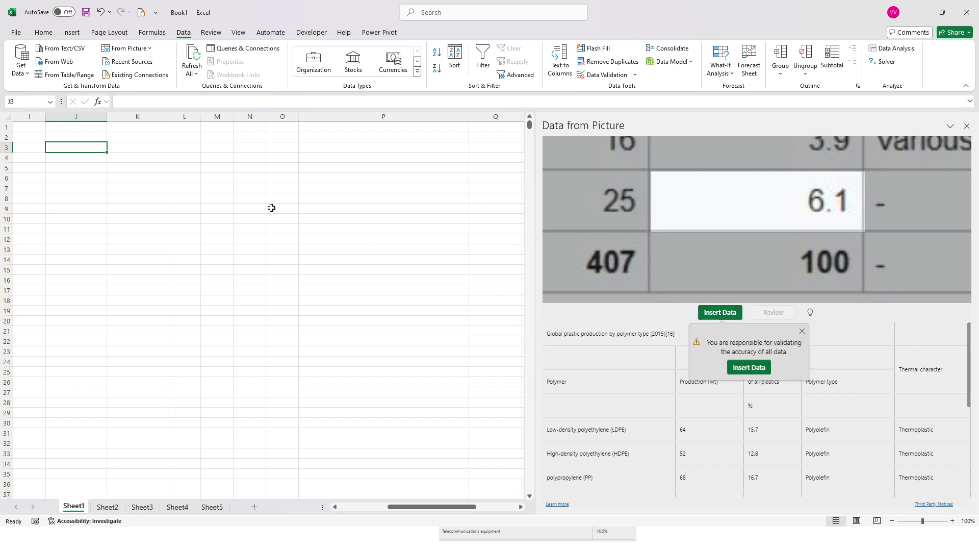
click(748, 367)
click(95, 187)
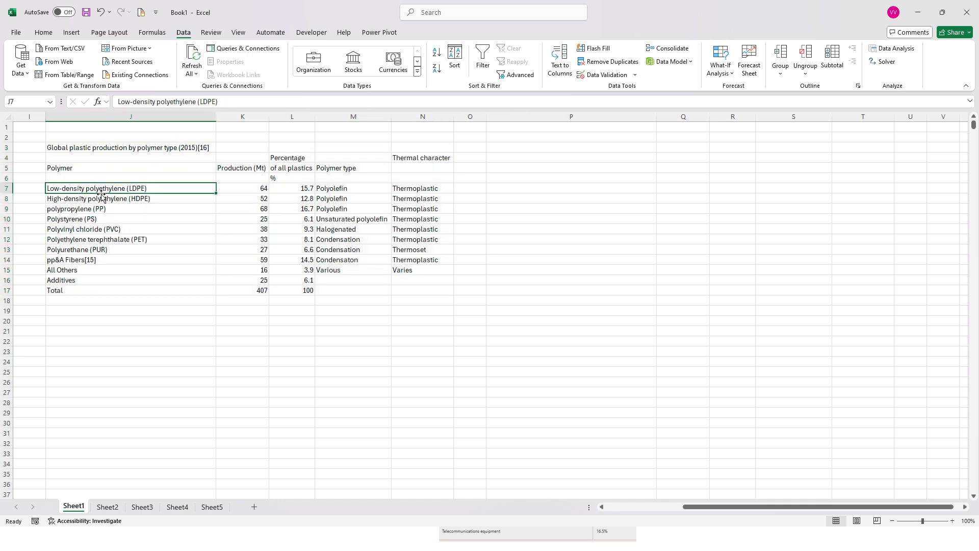
drag(82, 152, 435, 287)
click(458, 377)
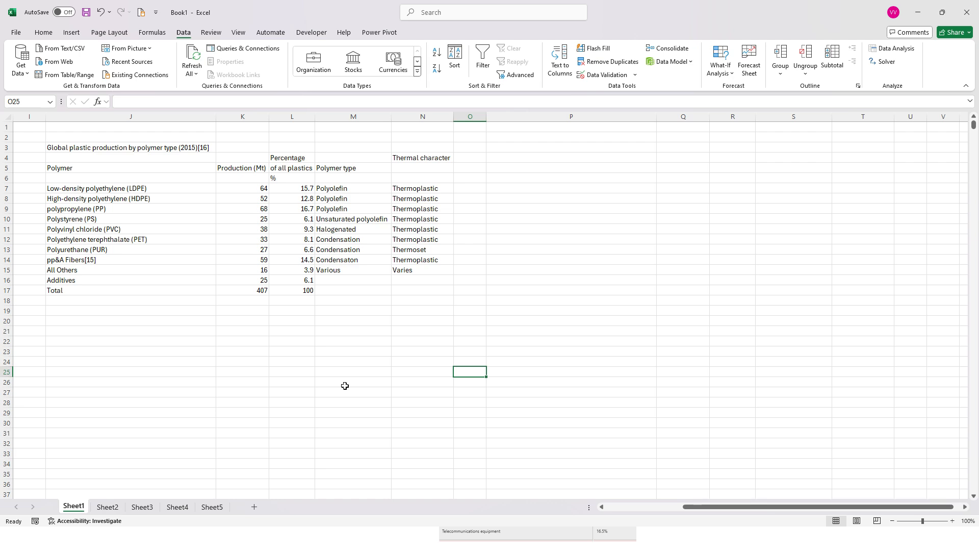
Step: Switch to File Explorer and open the data import folder inside Wk1L1
key(alt+Tab)
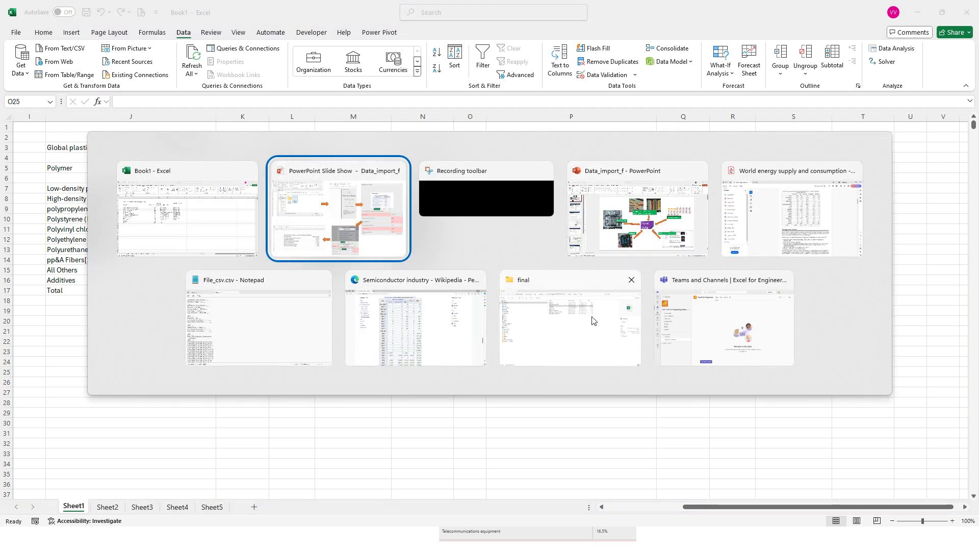
click(561, 328)
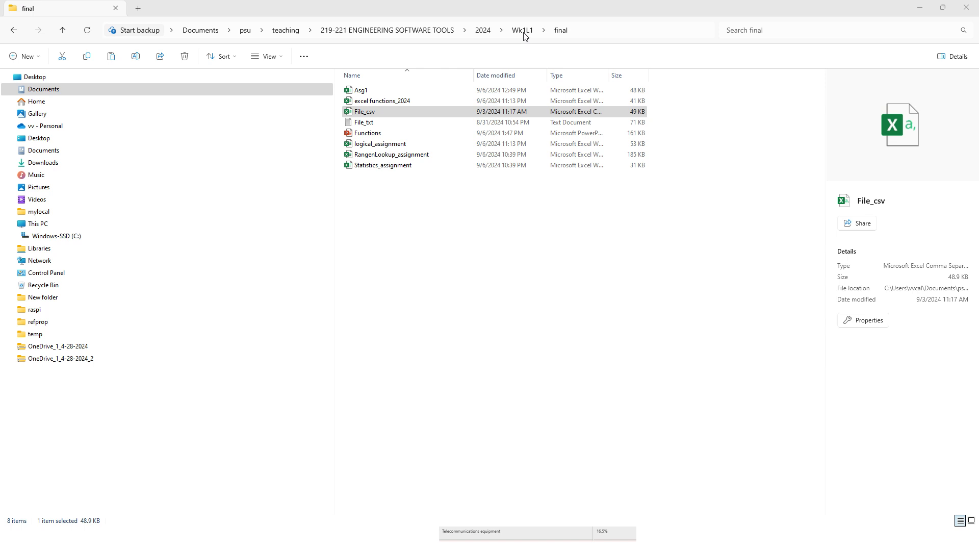
click(570, 31)
drag(310, 5, 308, 17)
click(523, 43)
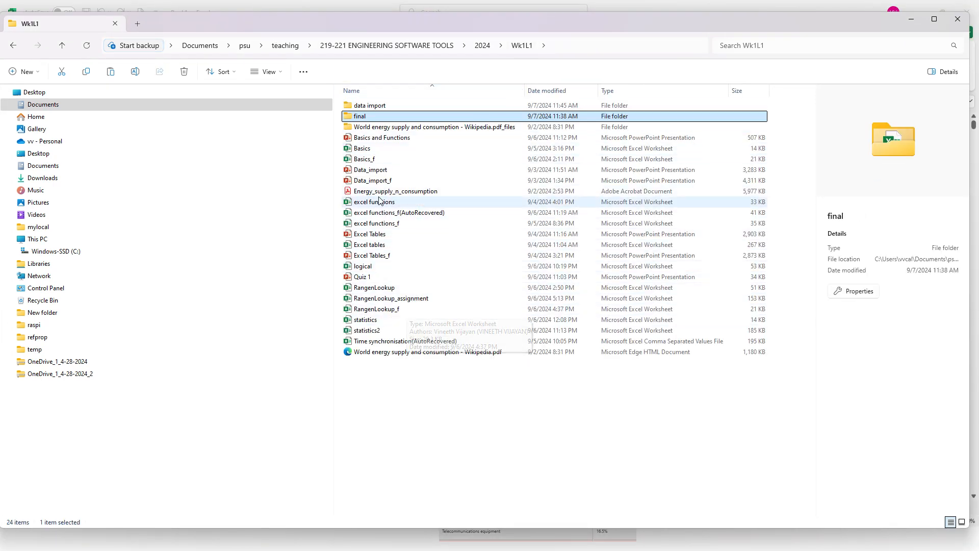
double_click(383, 106)
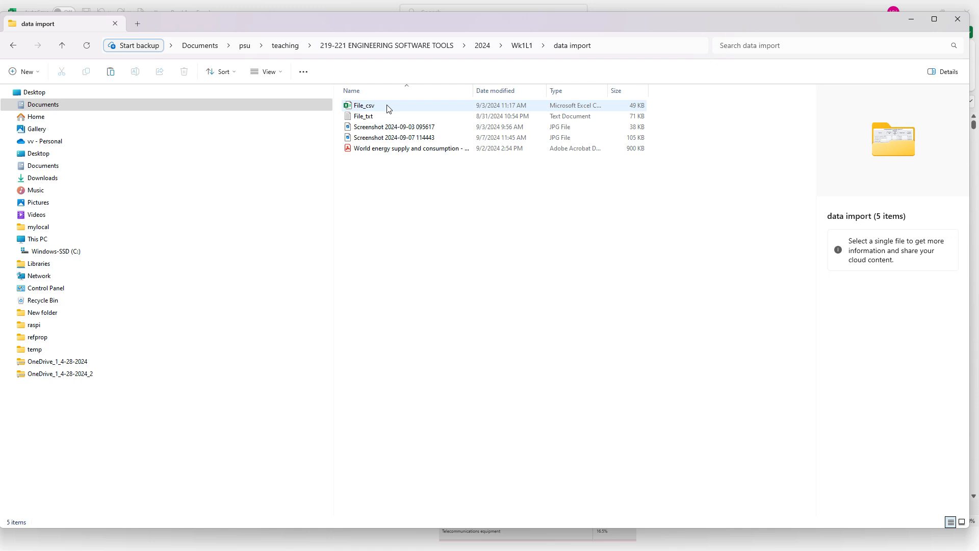
click(402, 142)
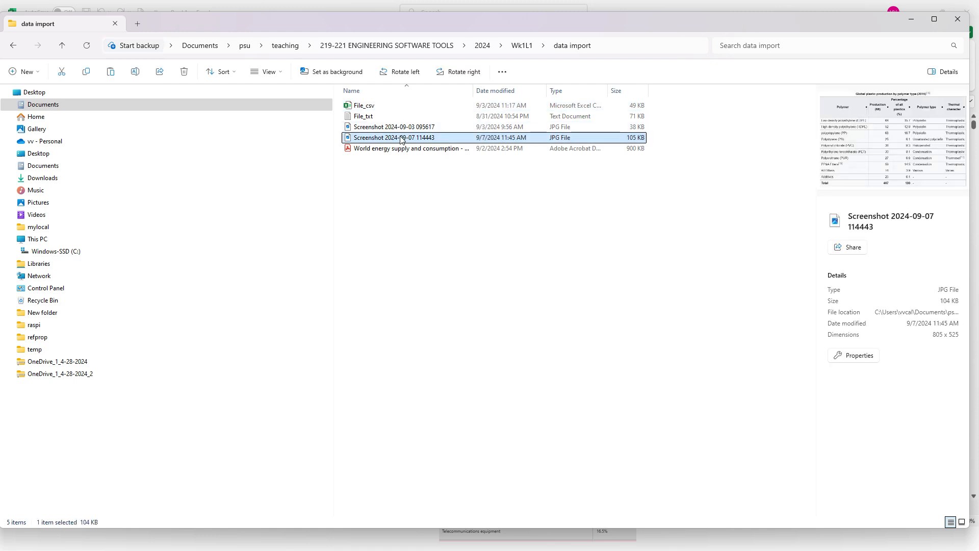
right_click(402, 141)
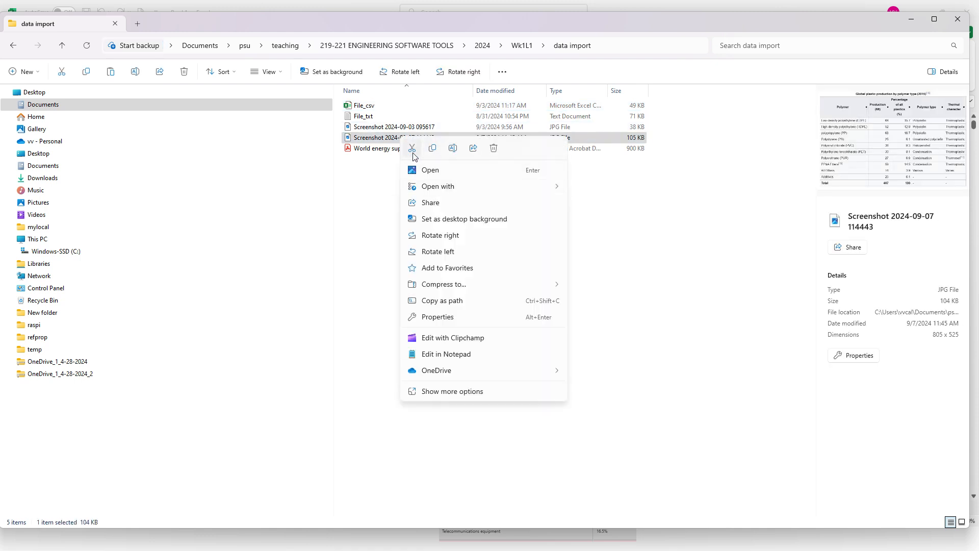
click(435, 151)
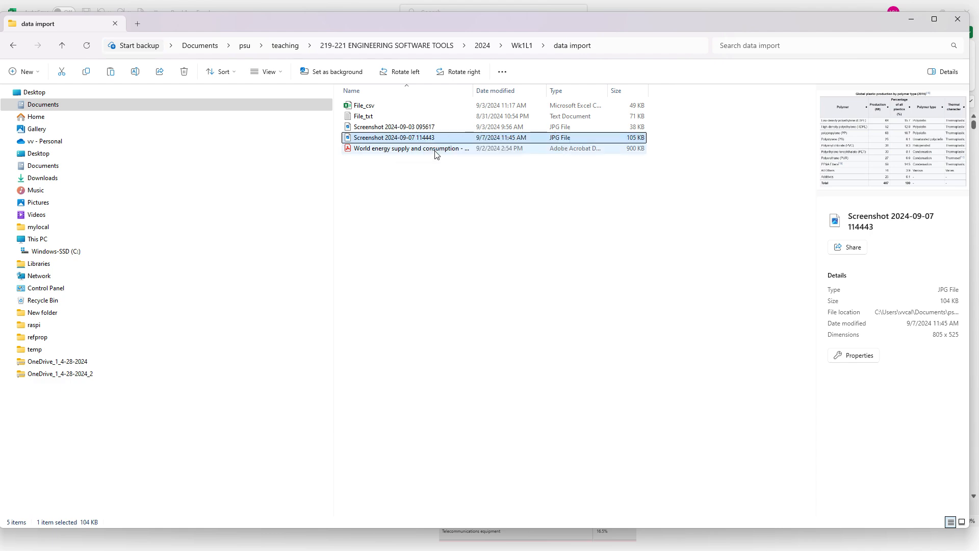
click(911, 19)
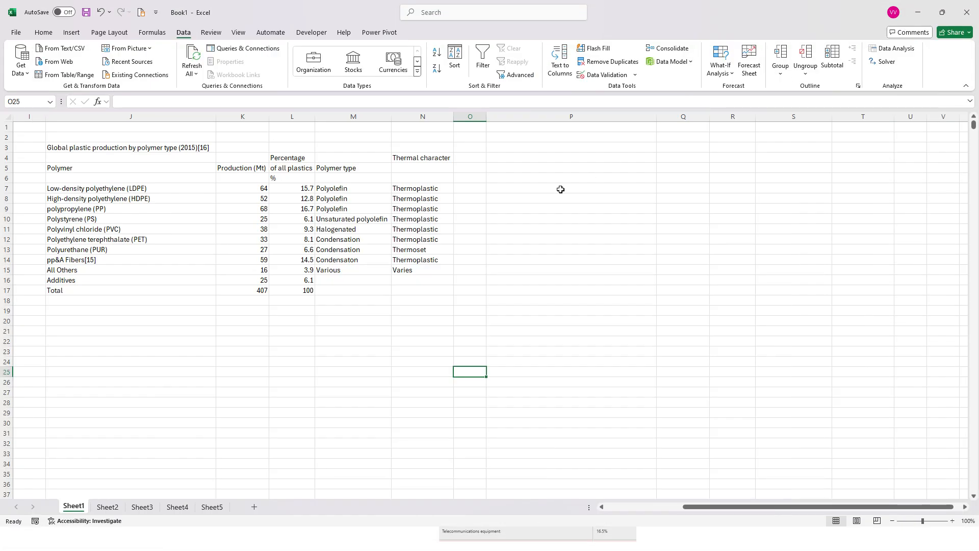
right_click(528, 181)
key(Escape)
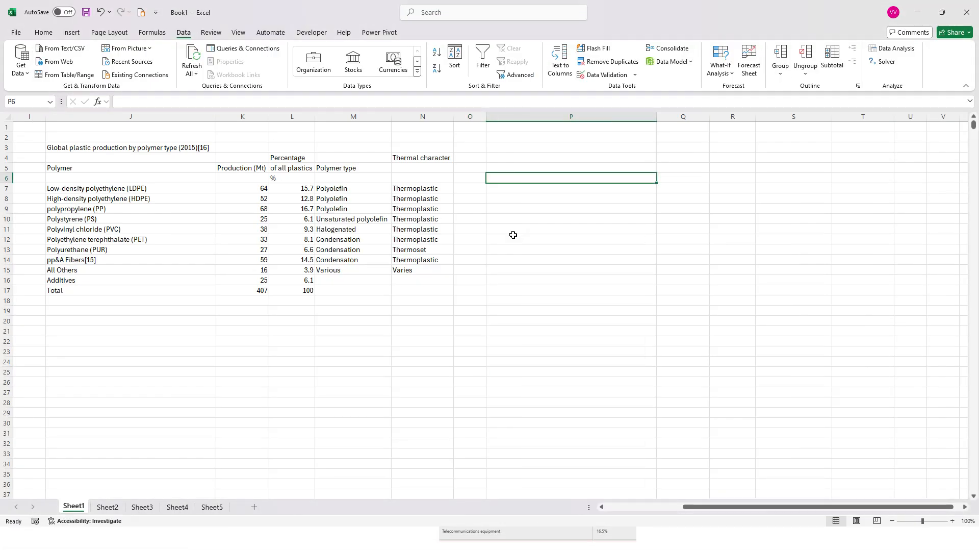
right_click(519, 221)
click(503, 227)
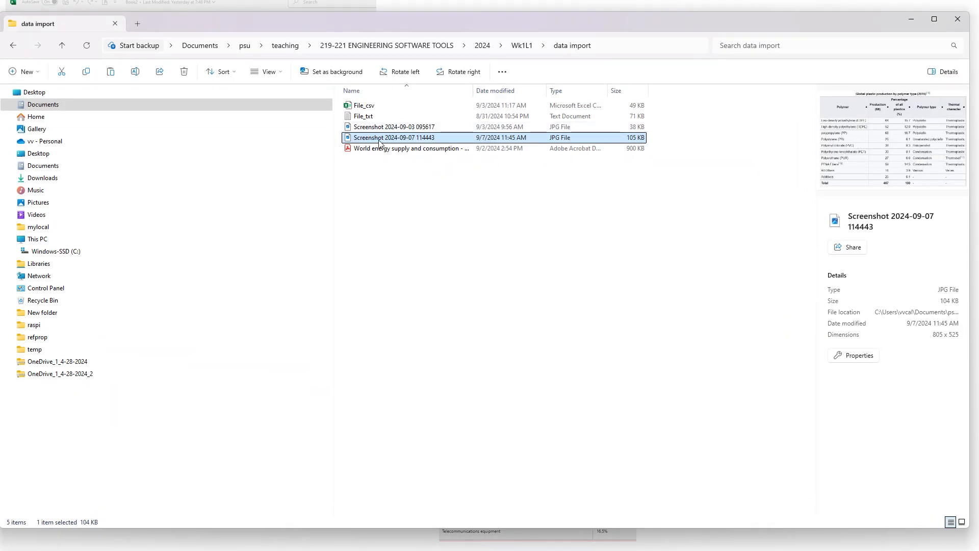
right_click(380, 140)
click(411, 152)
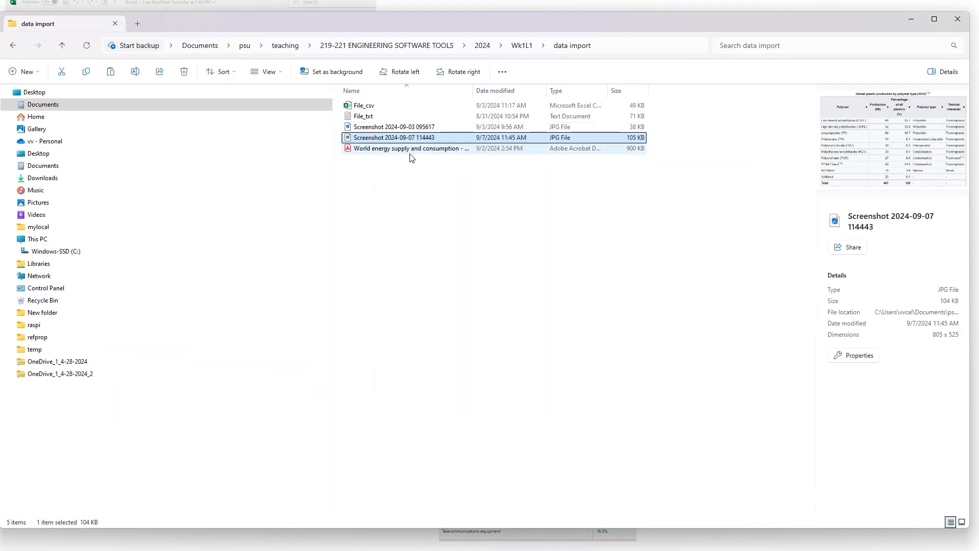
key(alt+Tab)
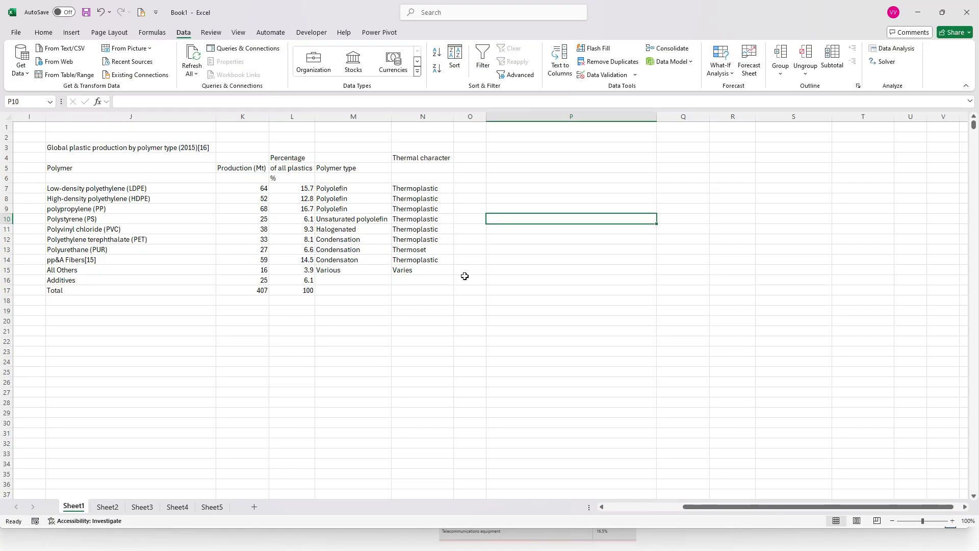
key(alt+Tab)
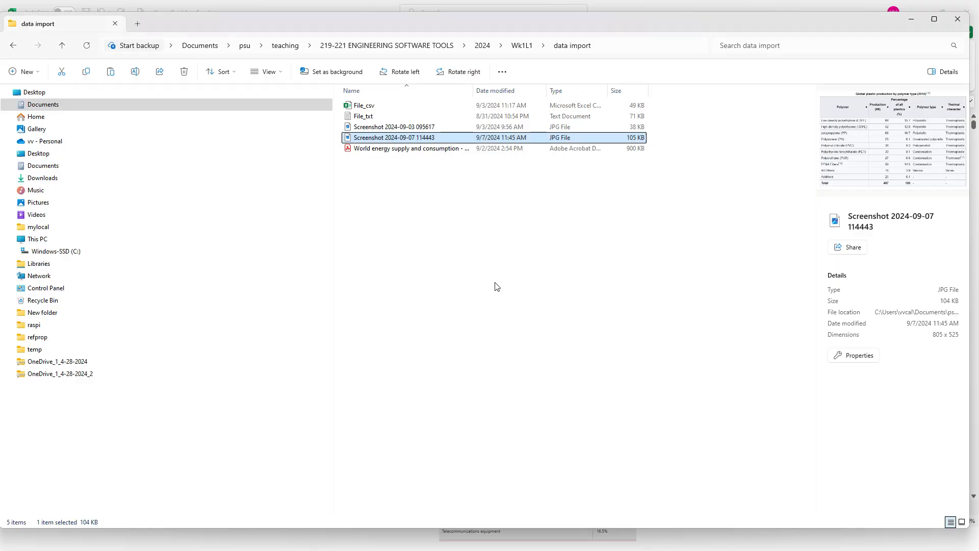
double_click(419, 137)
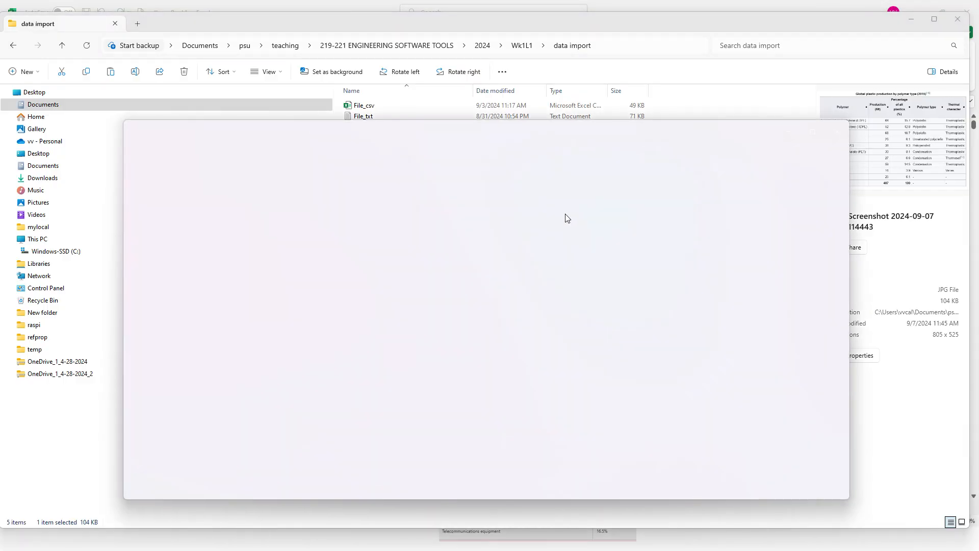
right_click(549, 245)
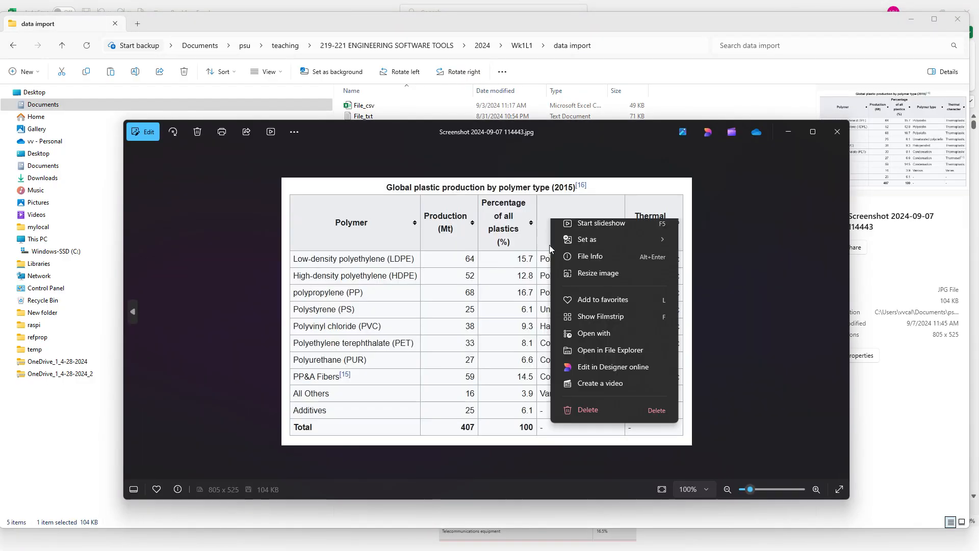
click(600, 270)
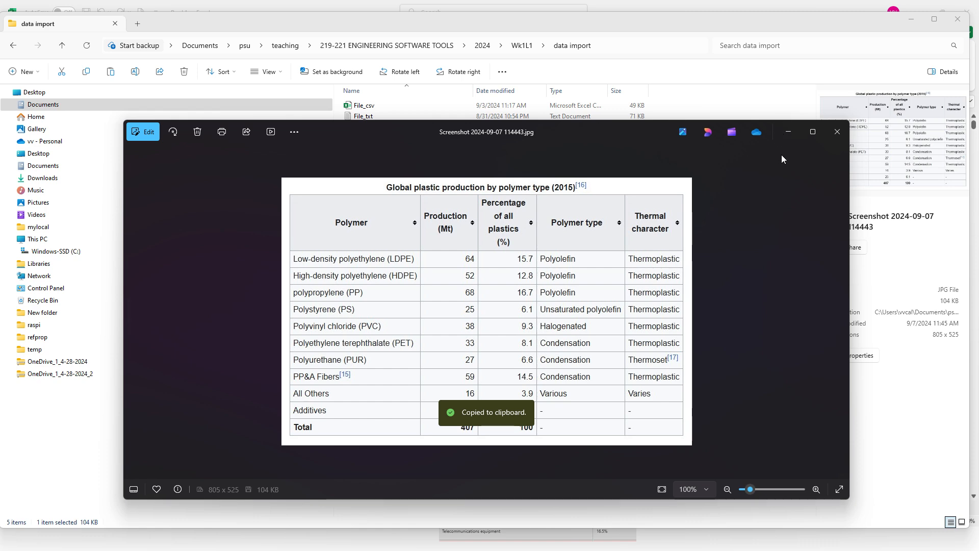
Step: Return to the workbook, paste the picture at P7, move it up beside the imported table, and select J3:N17 for comparison
key(alt+Tab)
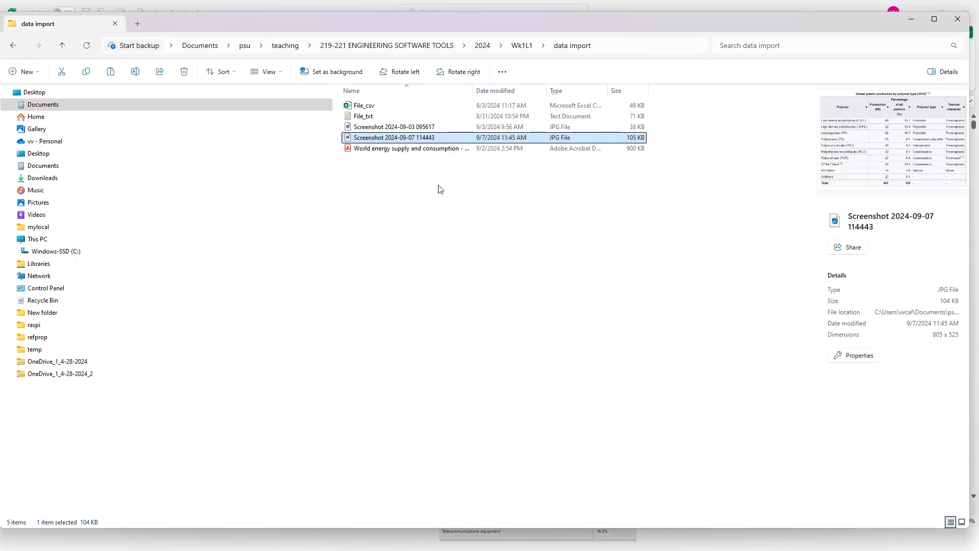
key(alt+Tab)
key(Tab)
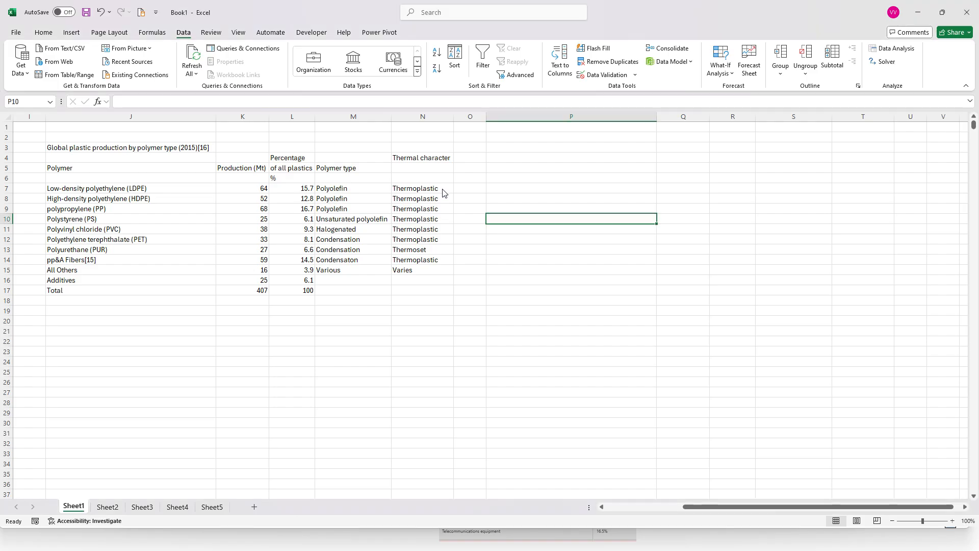
right_click(504, 189)
click(529, 259)
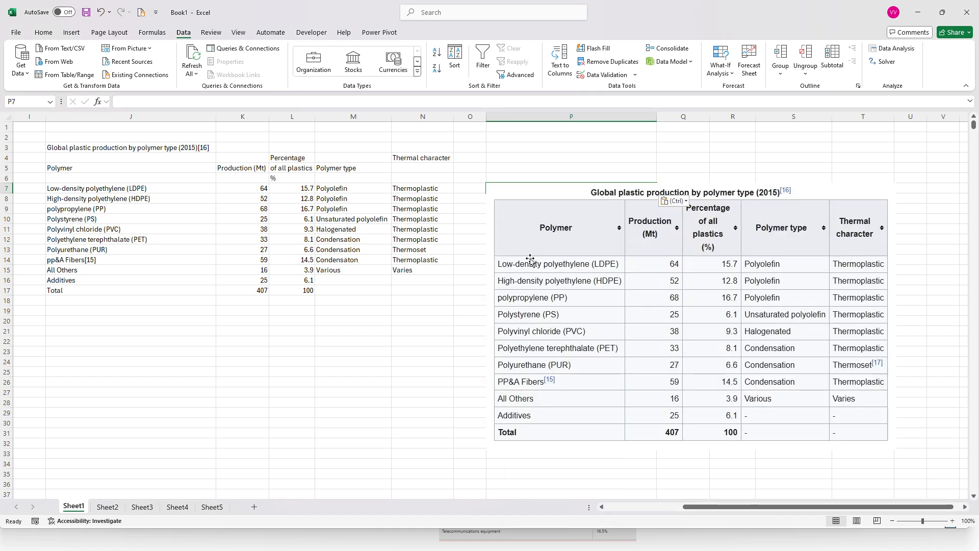
drag(532, 217, 527, 215)
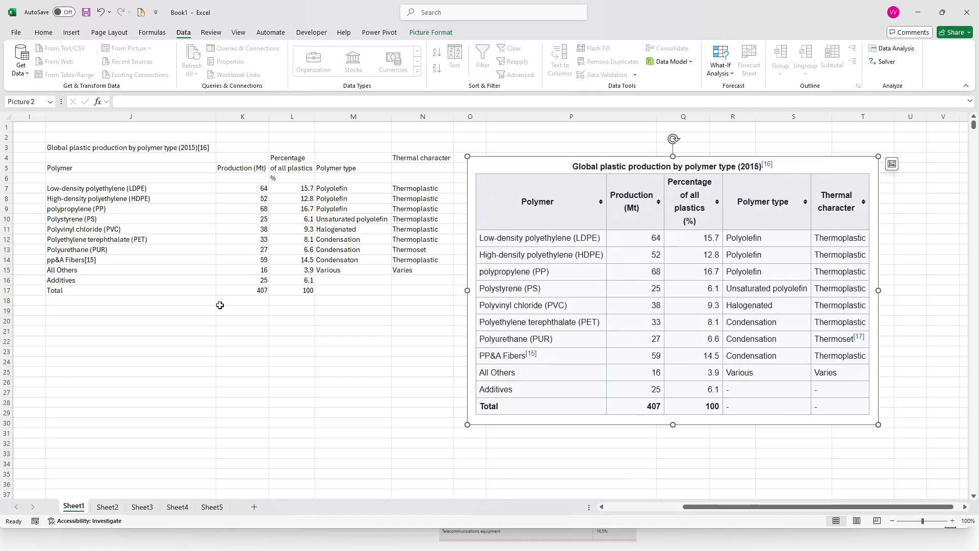
drag(587, 321, 603, 289)
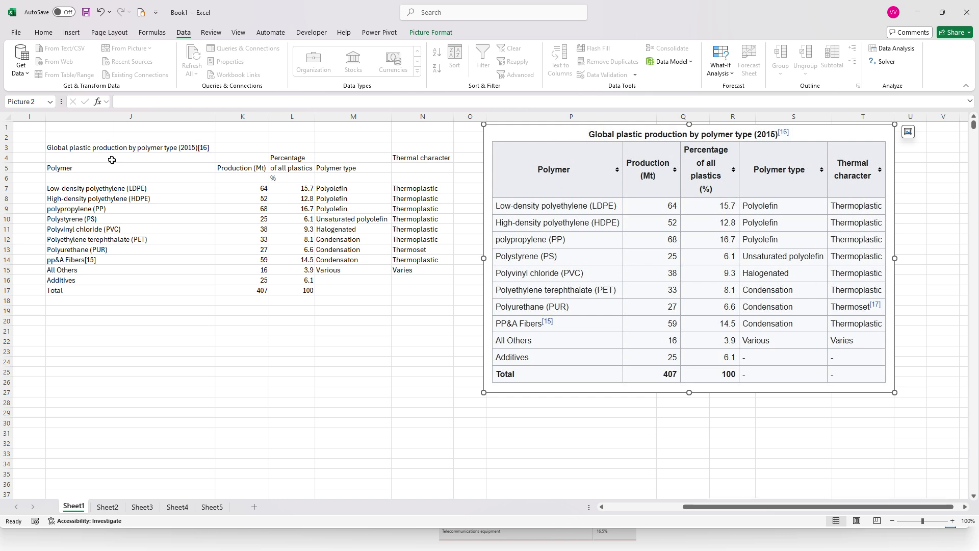
drag(89, 152, 402, 292)
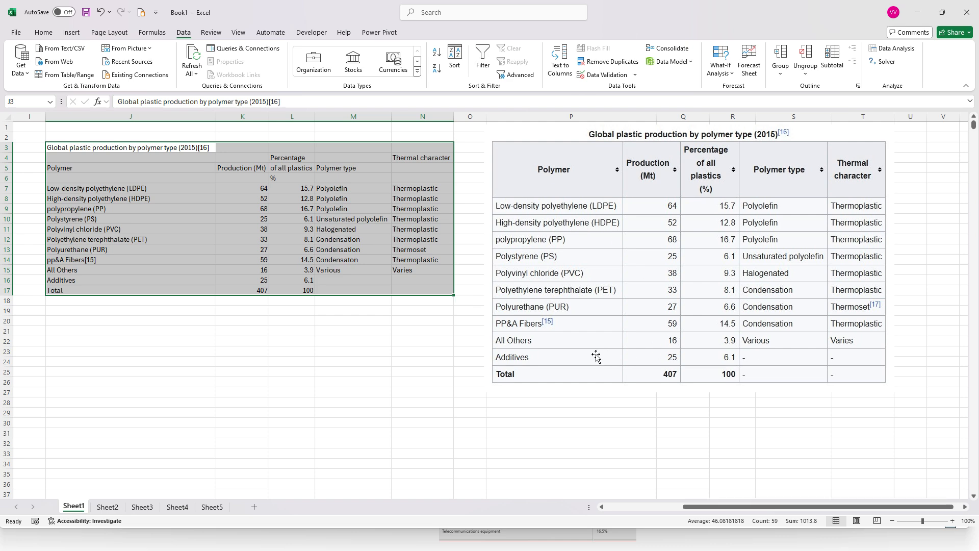
Step: Minimize the workbook, File Explorer and picture viewer windows, and advance the slide show to the Data from web slide
click(918, 16)
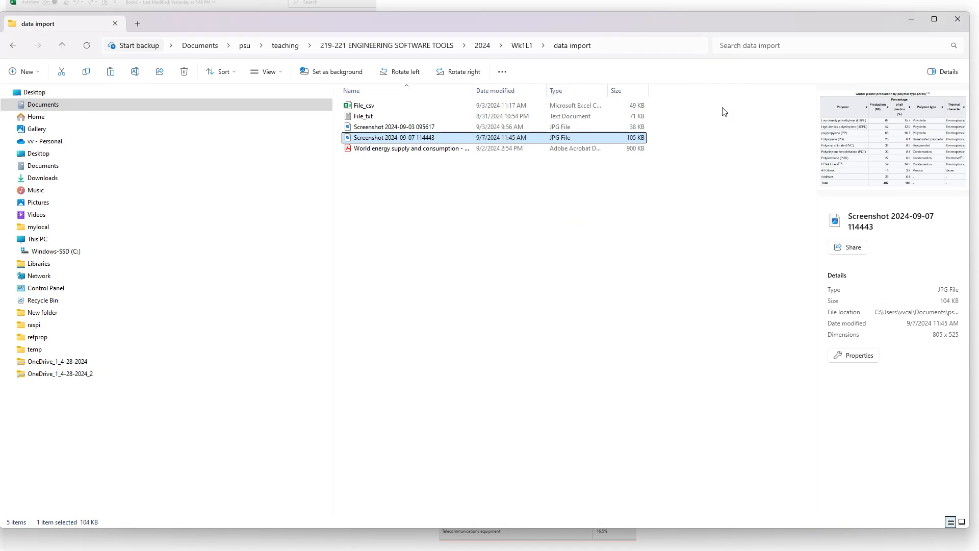
click(917, 19)
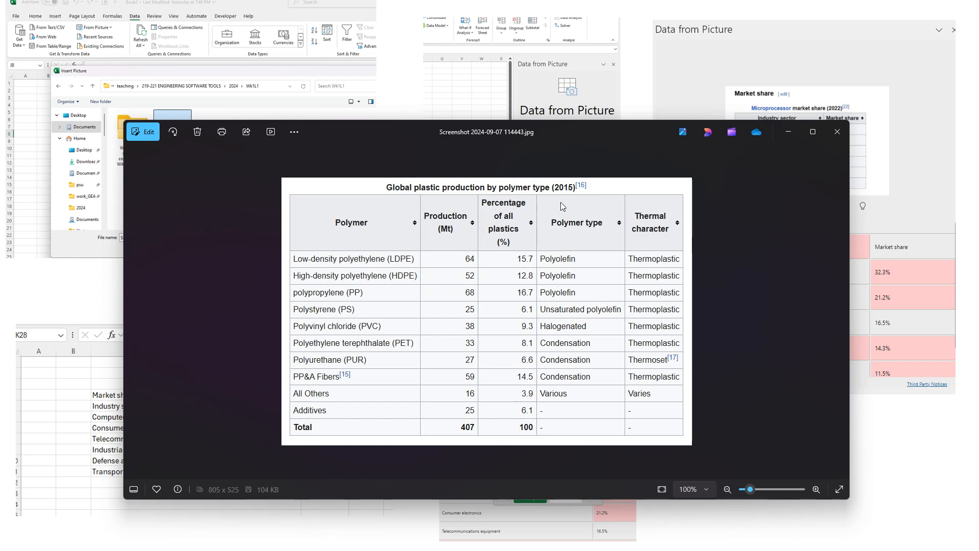
click(791, 132)
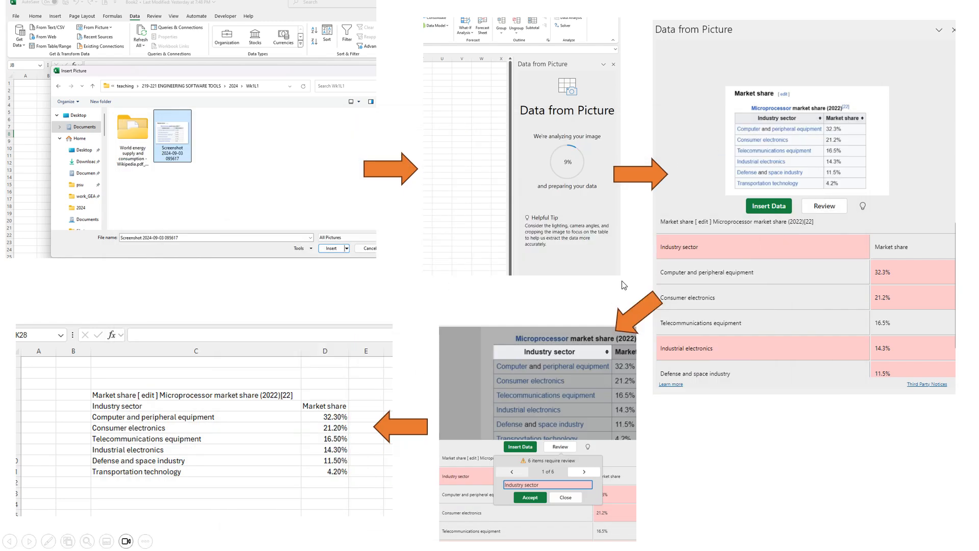
click(478, 257)
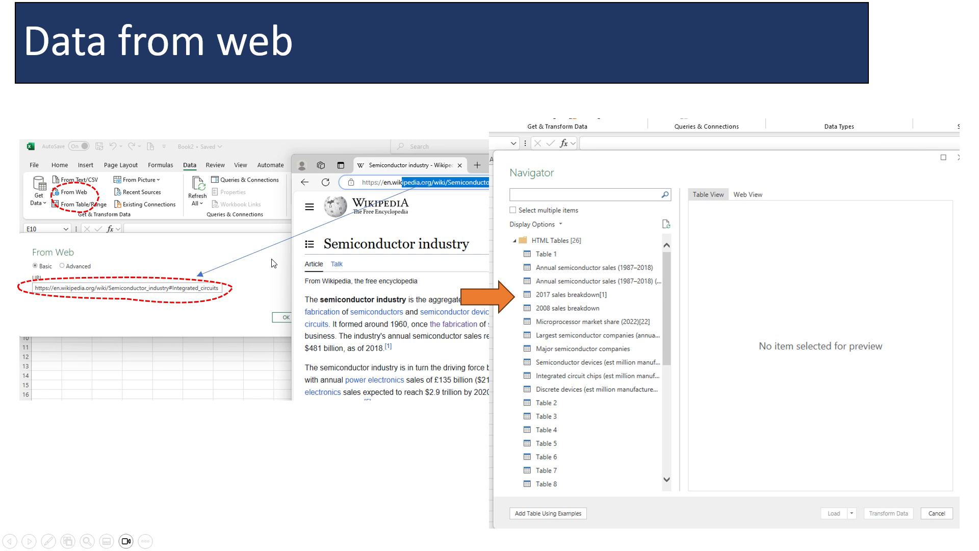
key(alt+Tab)
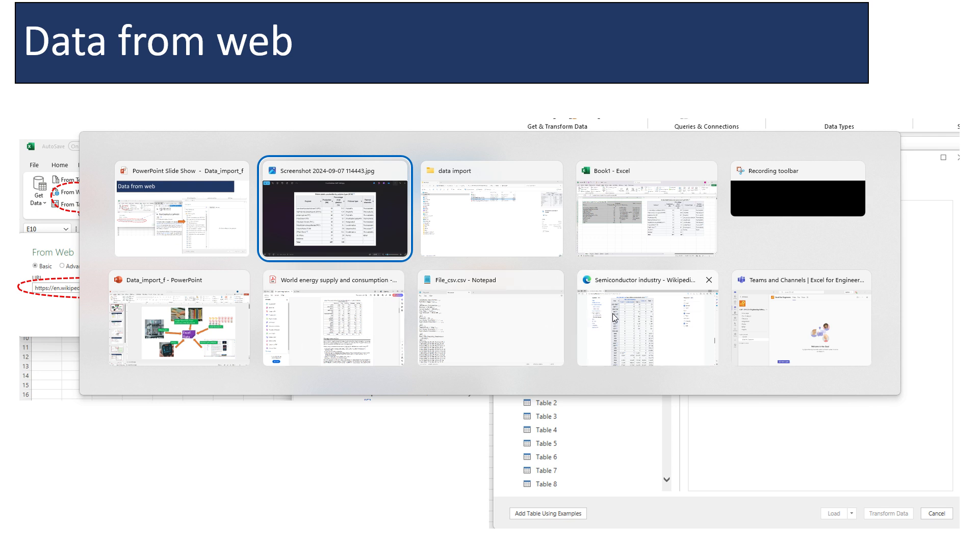
key(Return)
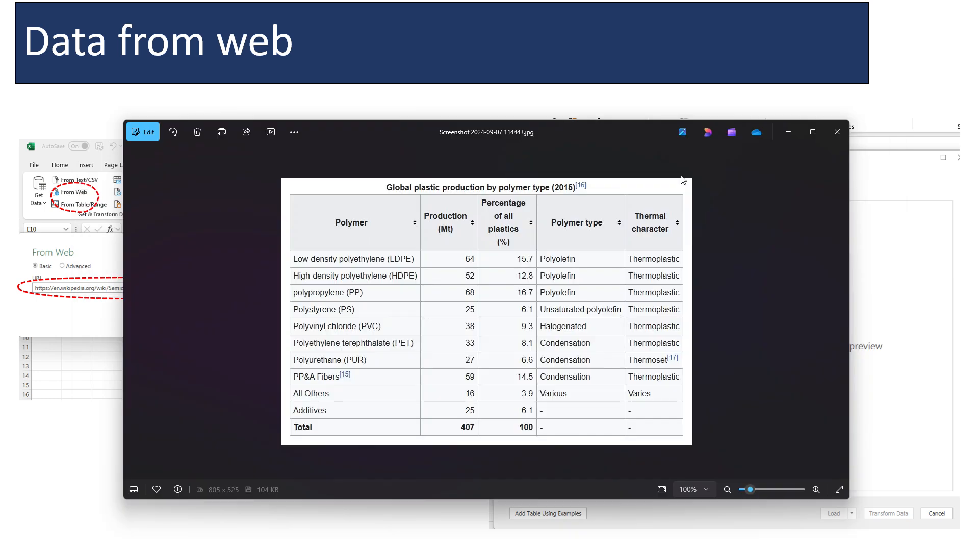
click(789, 132)
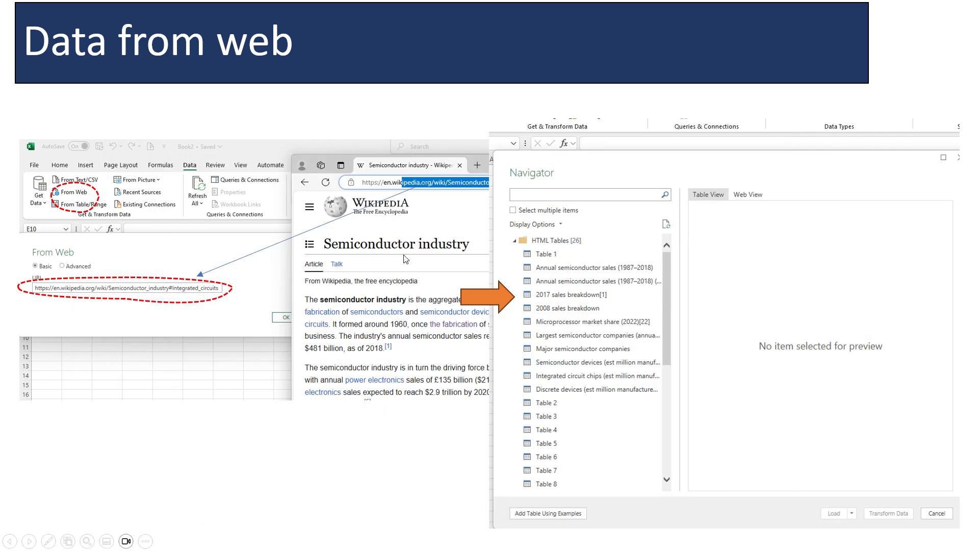
Step: Switch to the Wikipedia Semiconductor industry page in the browser, go to its beginning, and copy the page's full URL
key(alt+Tab)
key(alt+Tab)
key(alt+Tab)
key(alt+Tab)
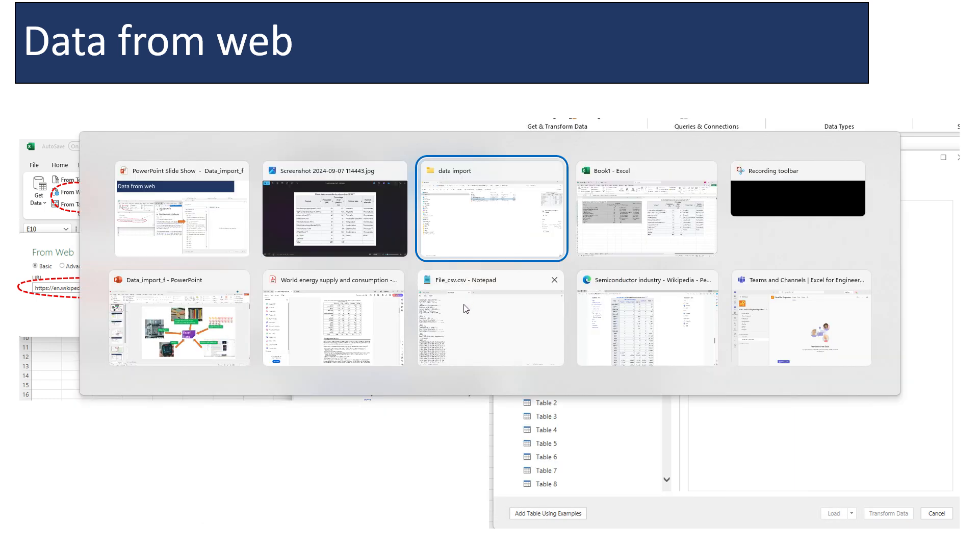
click(611, 308)
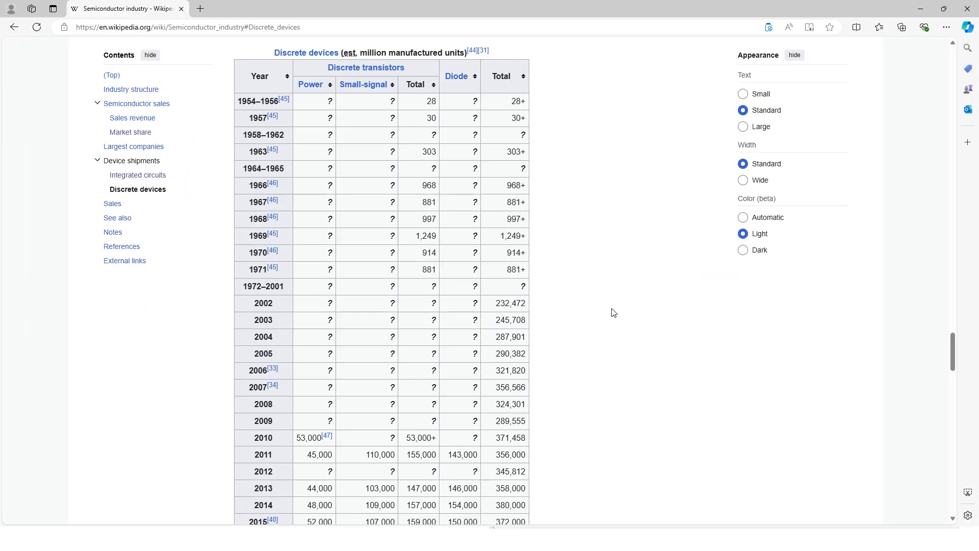
scroll(619, 260, up, 4)
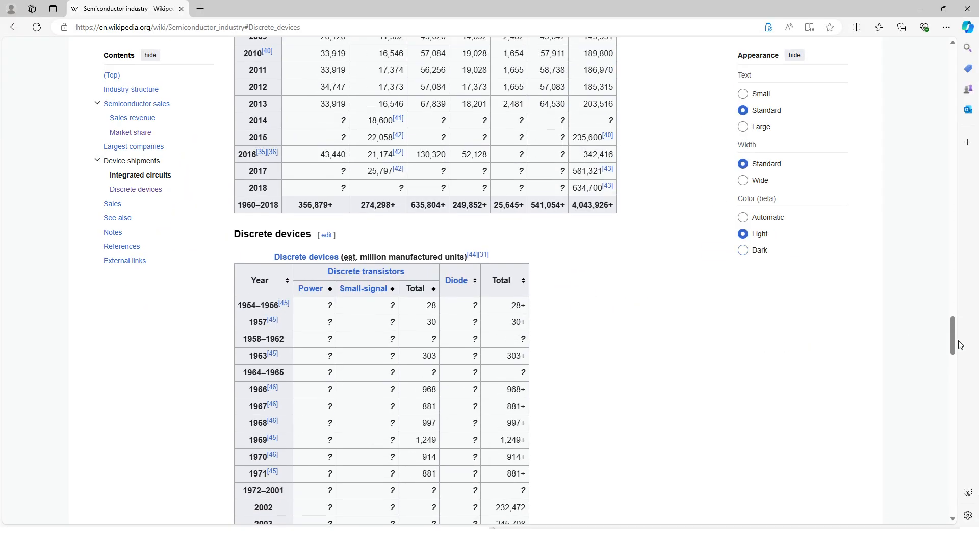
drag(959, 343, 929, 59)
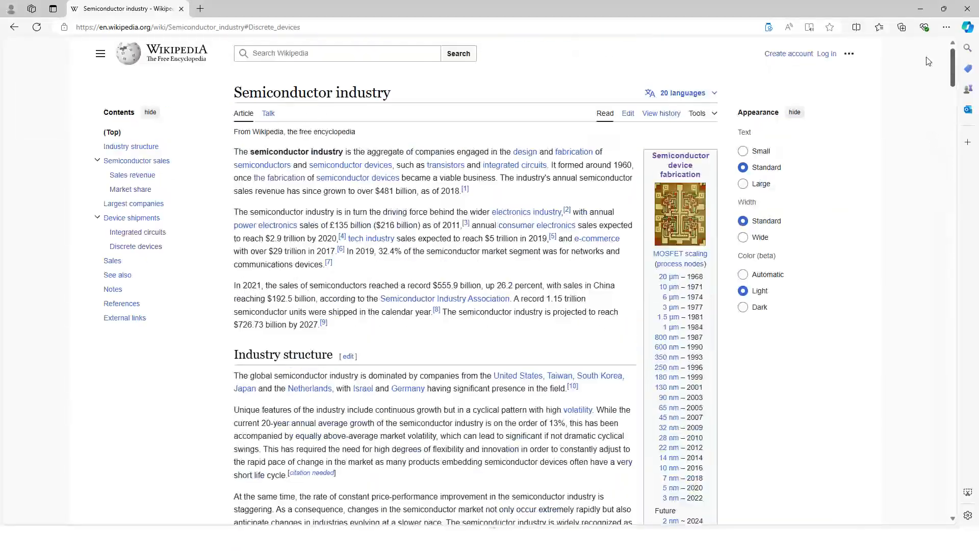
click(302, 26)
key(super+c)
right_click(289, 28)
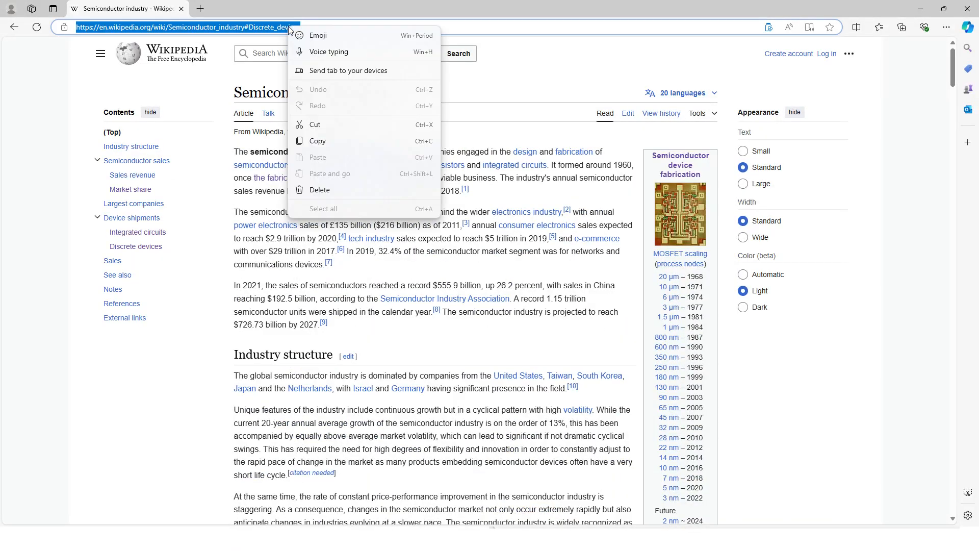
click(326, 141)
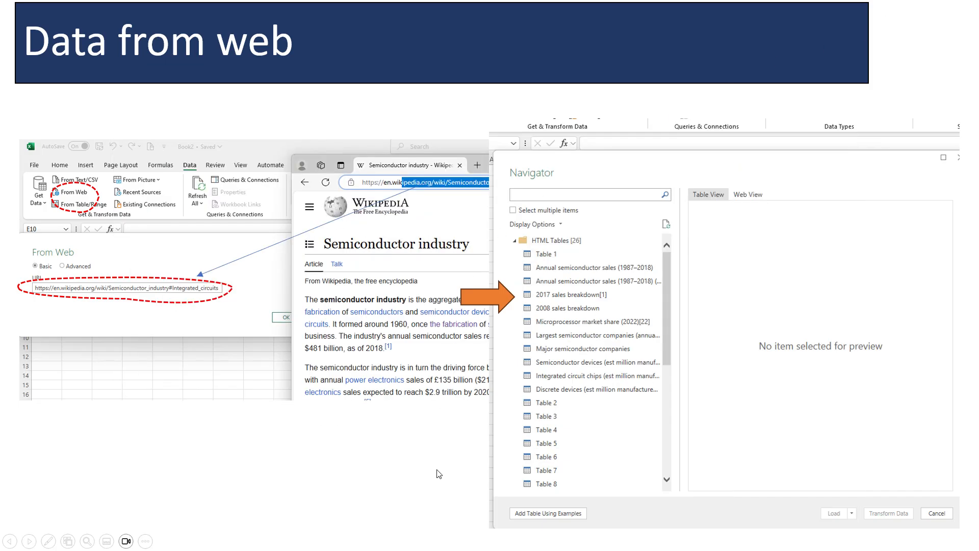
Step: Switch to the Book1 workbook, open Sheet2, and start a data import from the web using the copied Semiconductor industry URL
key(alt+Tab)
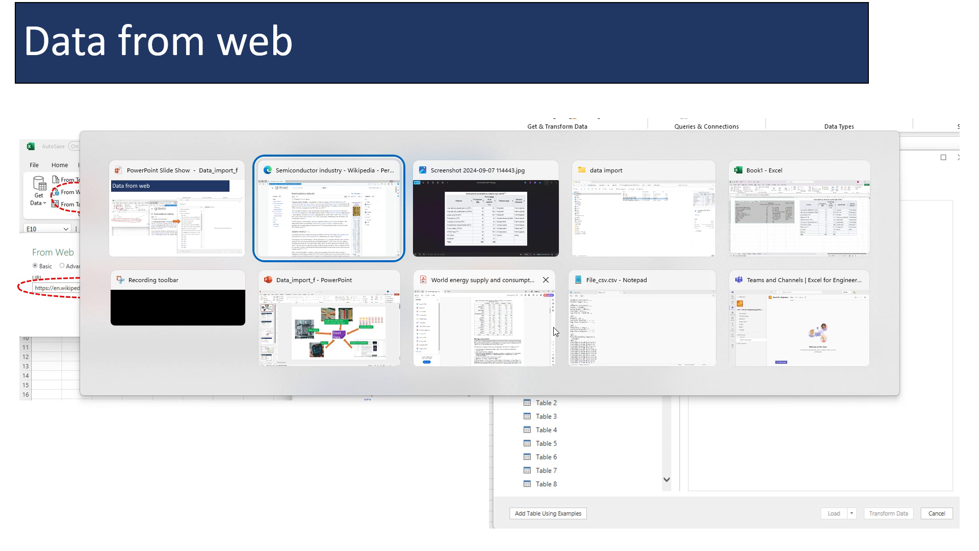
click(769, 227)
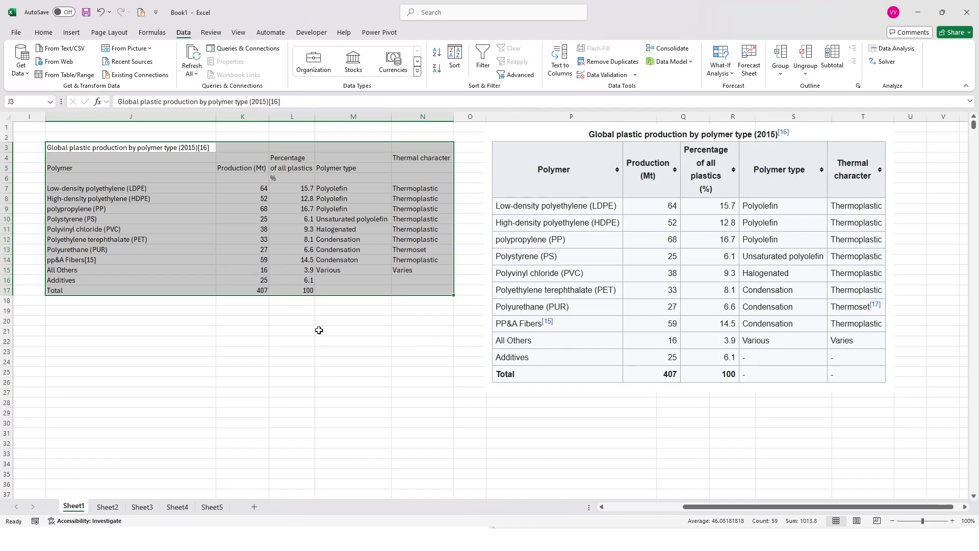
click(108, 507)
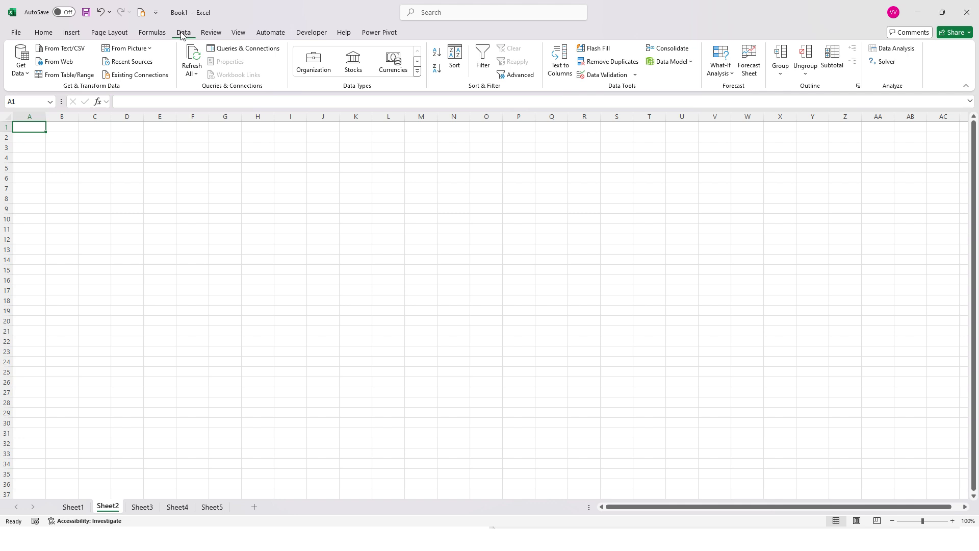
click(59, 62)
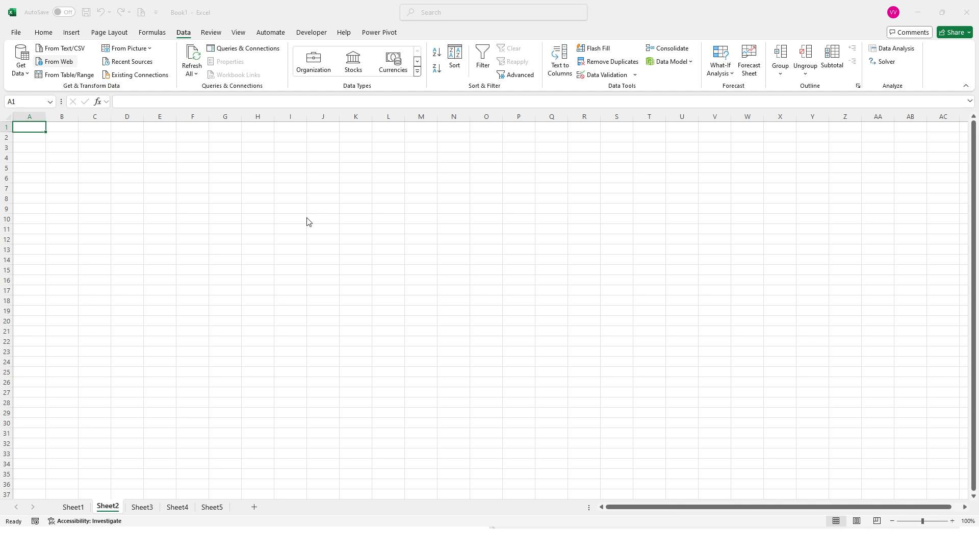
right_click(370, 266)
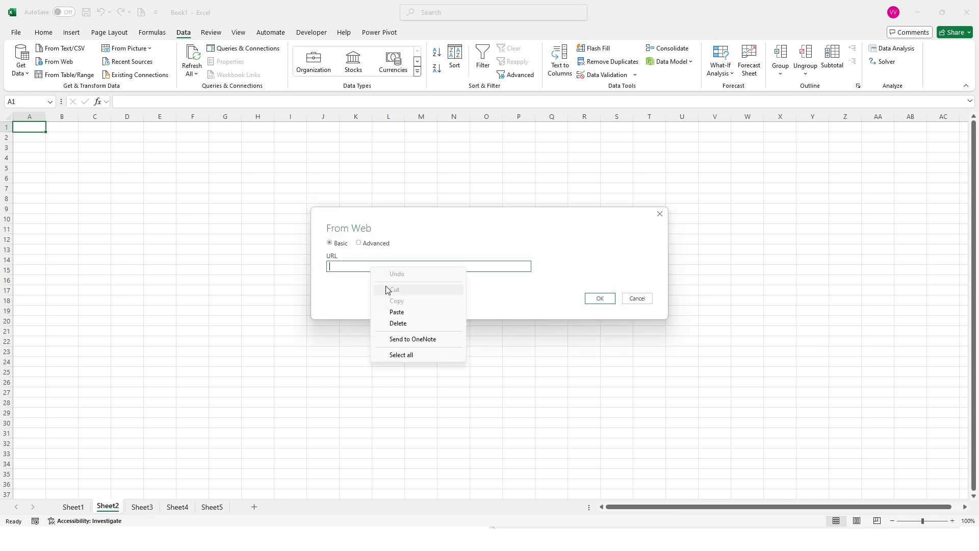
click(414, 315)
click(600, 299)
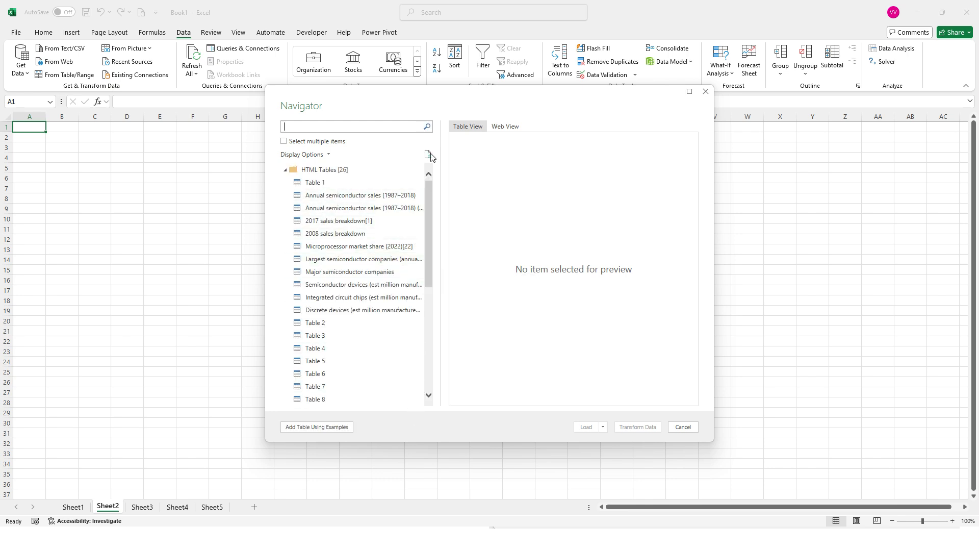
Step: Preview Table 1, Annual semiconductor sales (1987–2018), the 2017 and 2008 sales breakdowns, and Microprocessor market share (2022)
click(321, 183)
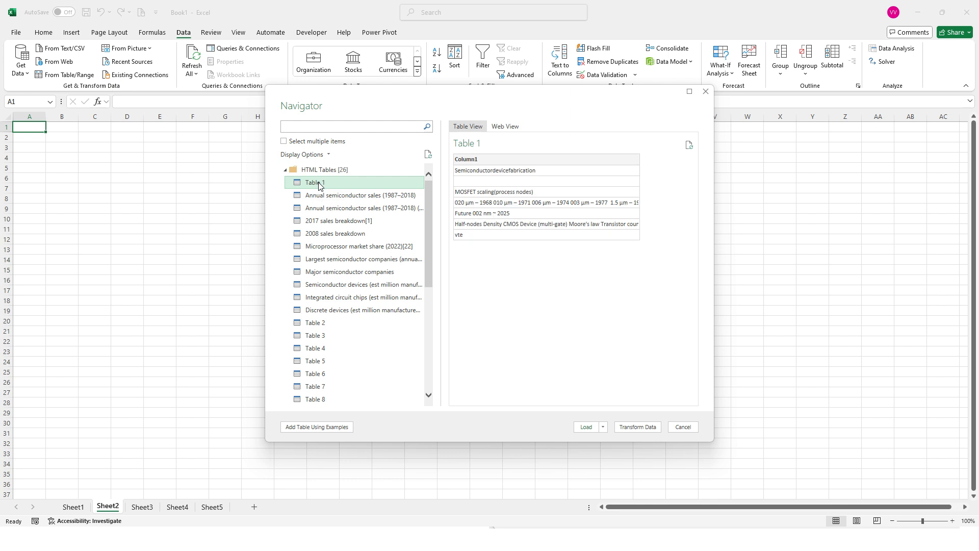
click(326, 195)
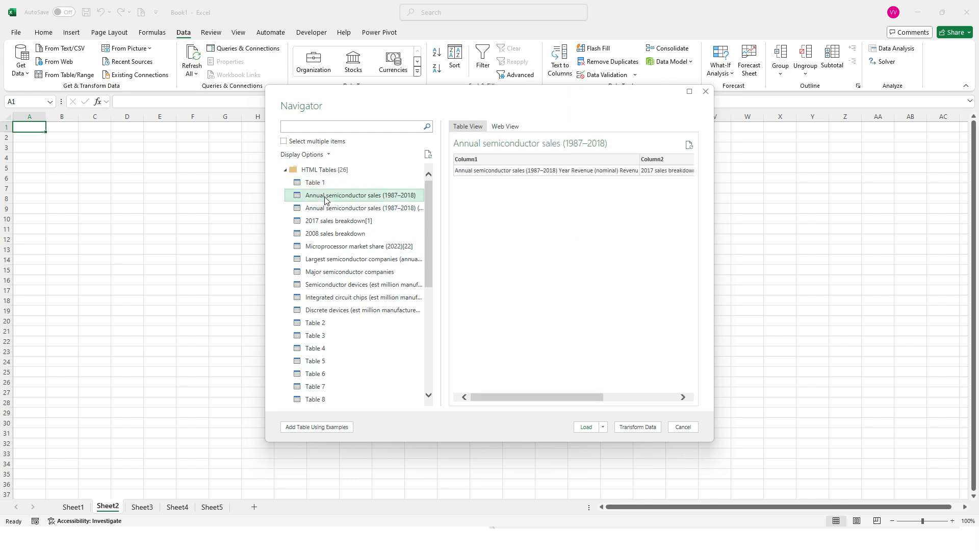
click(329, 220)
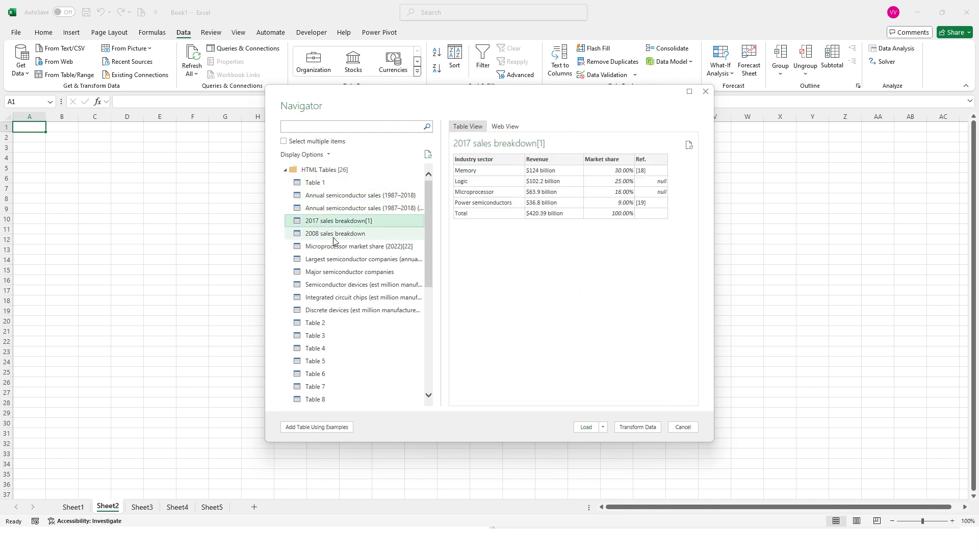
click(334, 235)
click(339, 247)
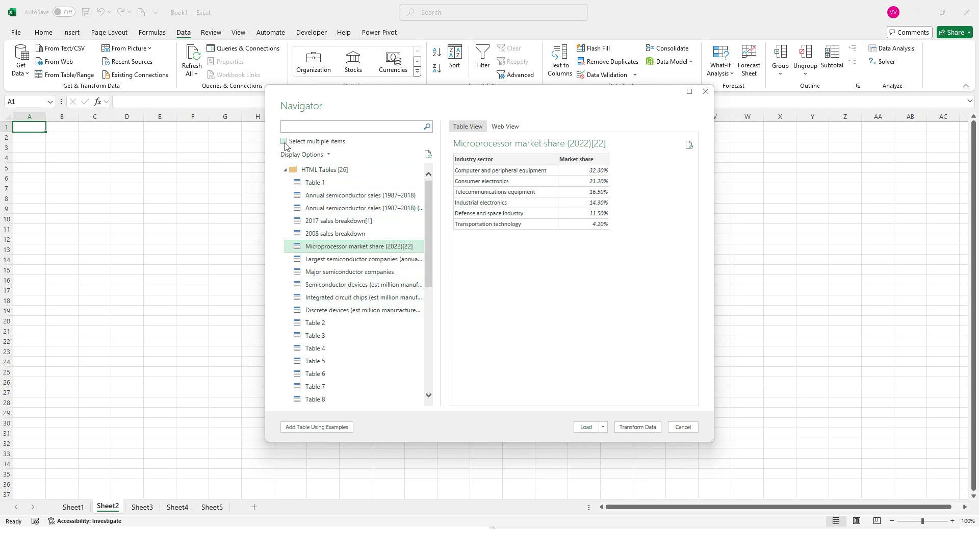
Step: Allow multiple items to be selected, preview several more tables, and mark the Semiconductor devices (est million manufactured units) table for import
click(284, 143)
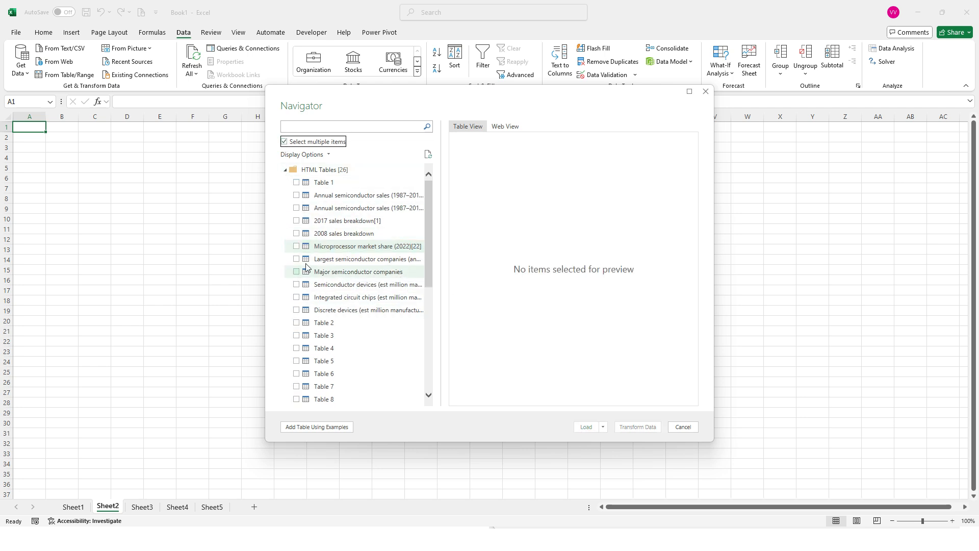
click(337, 233)
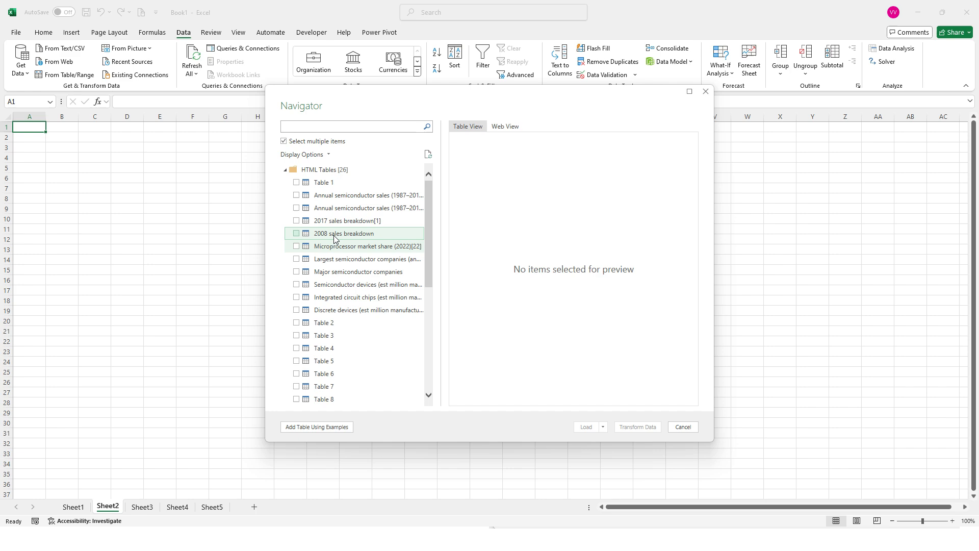
click(345, 259)
click(346, 284)
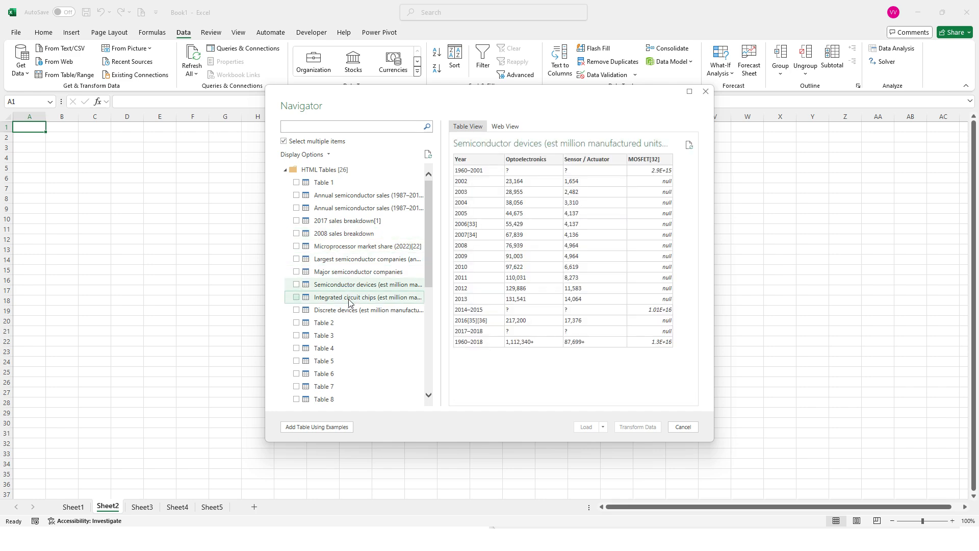
click(348, 300)
click(348, 310)
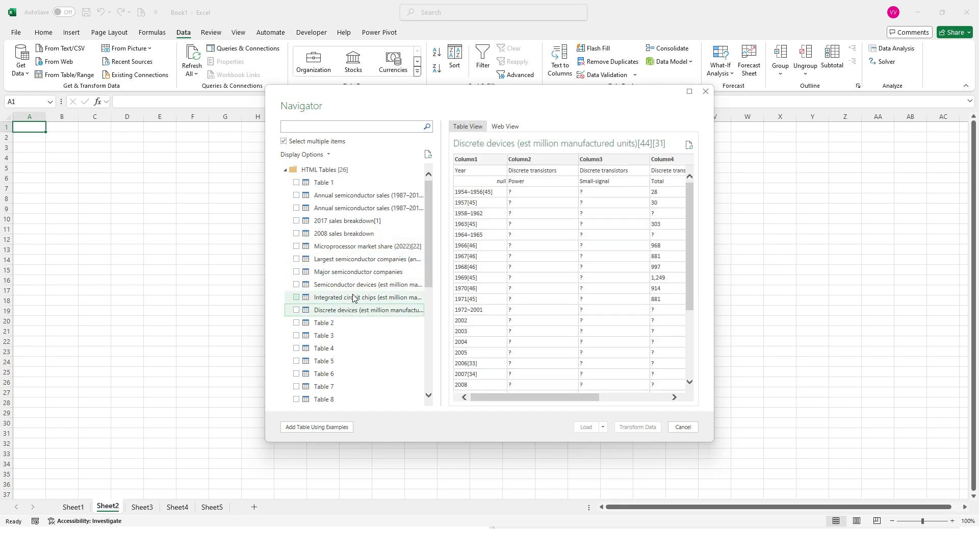
click(356, 285)
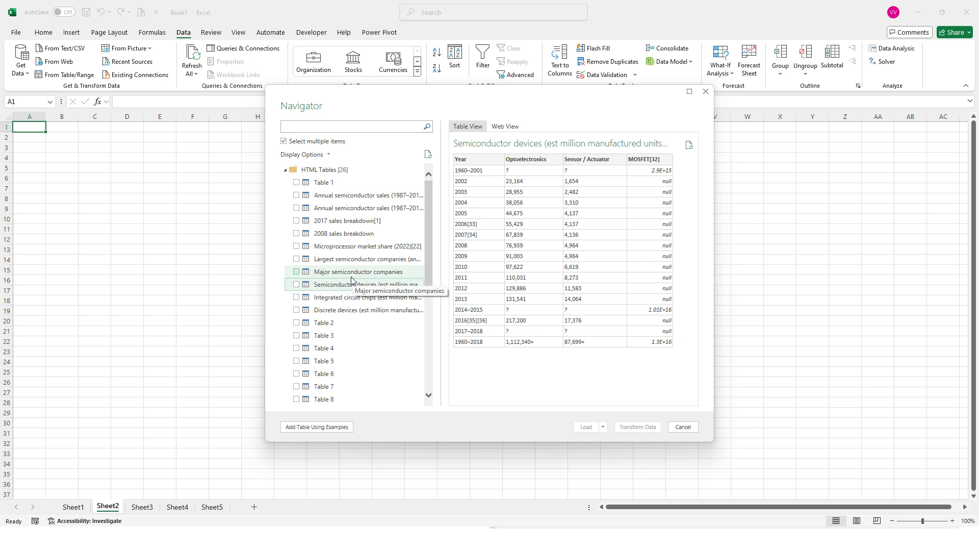
click(297, 286)
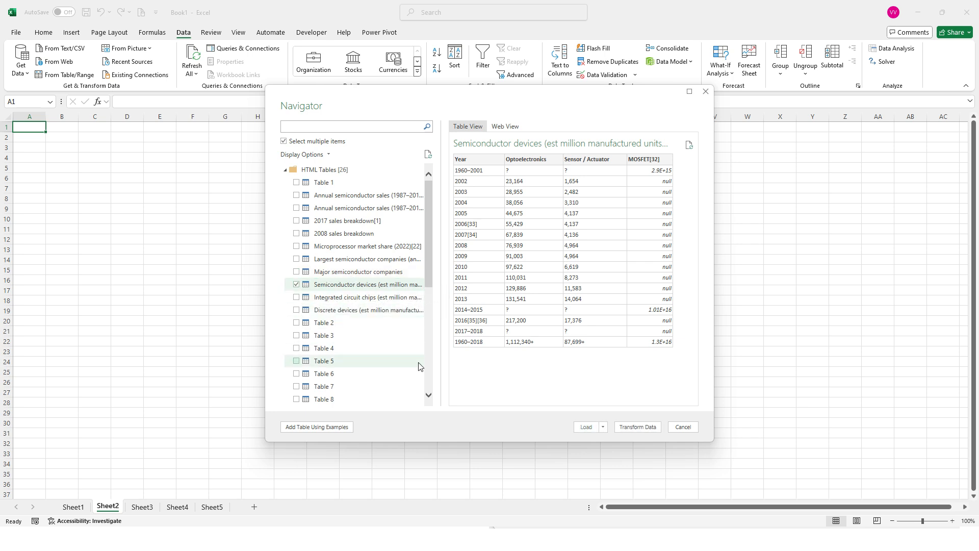
Step: Load the marked Semiconductor devices data as a table into the existing worksheet, starting at cell E10
click(603, 429)
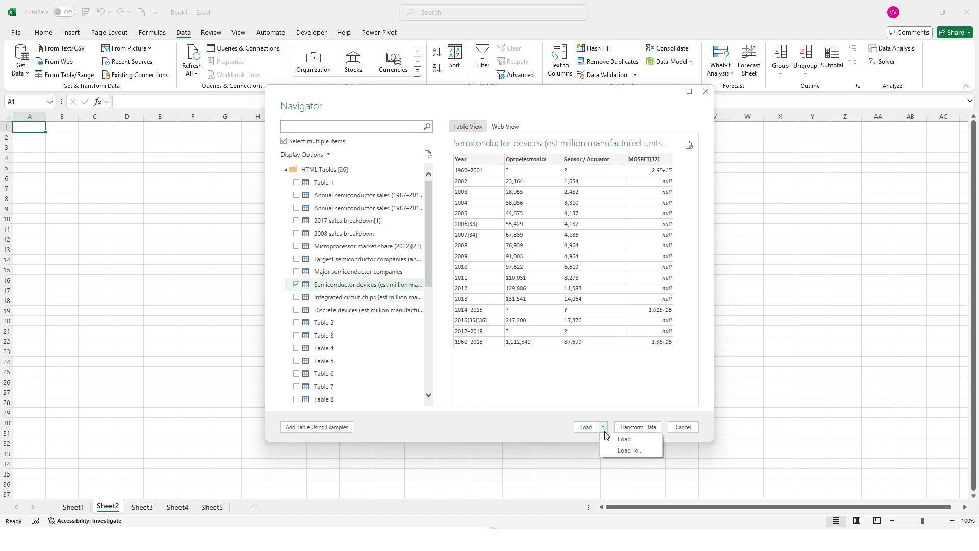
click(622, 445)
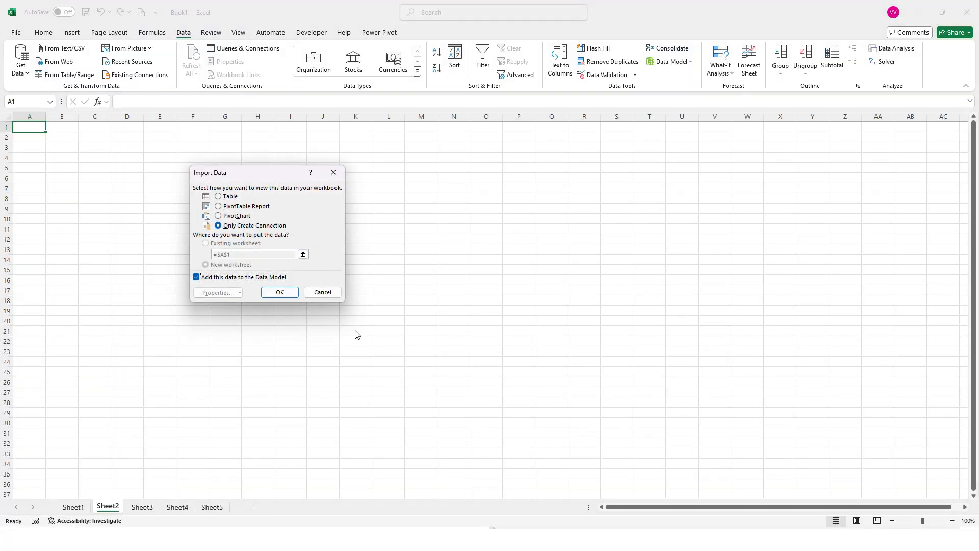
click(219, 197)
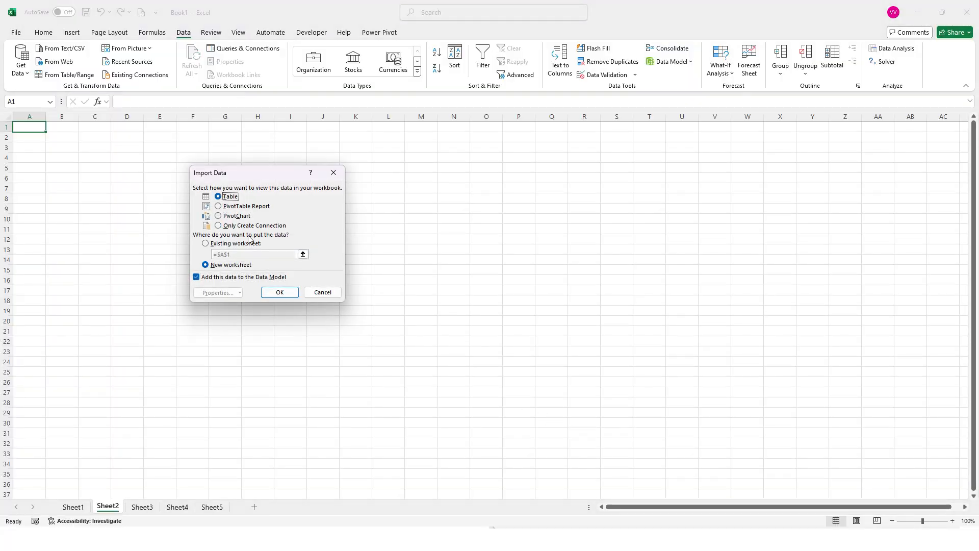
click(217, 245)
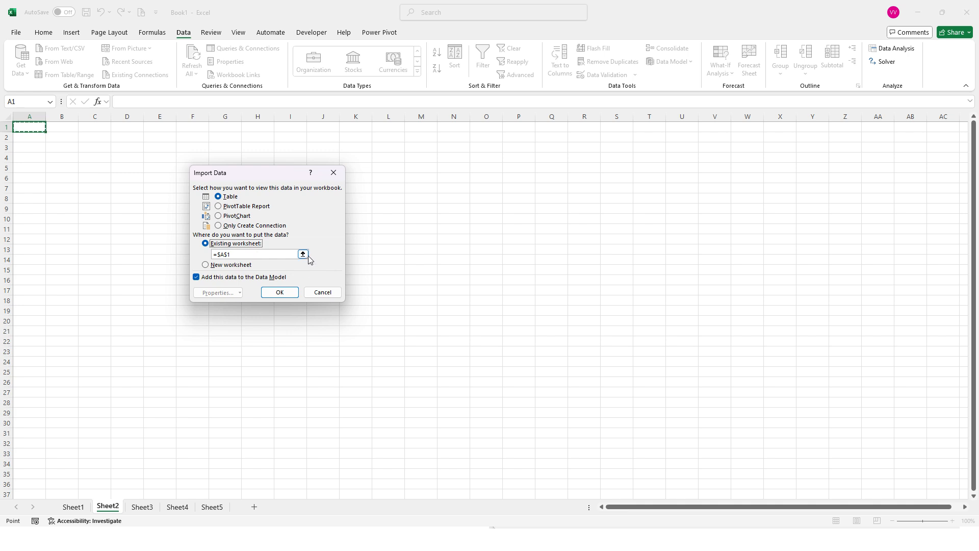
click(303, 254)
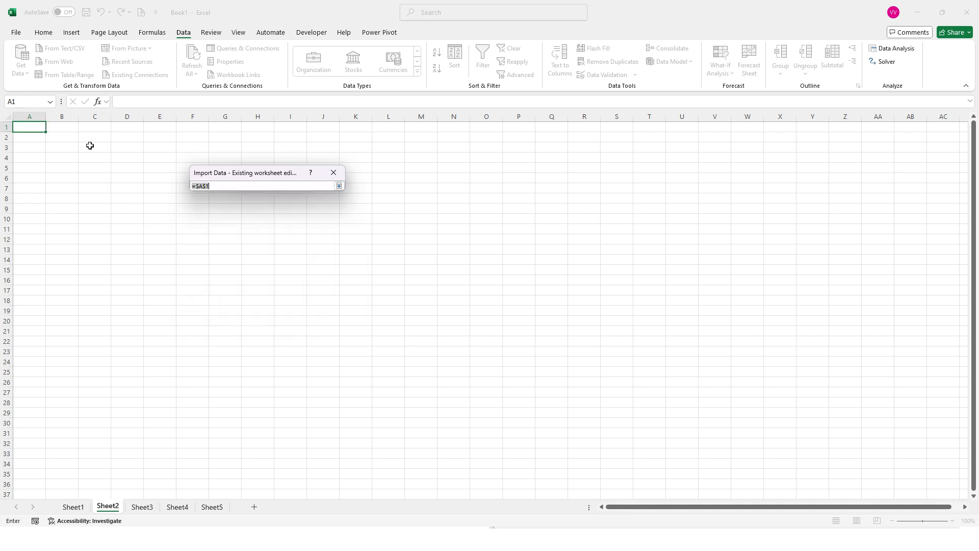
click(163, 223)
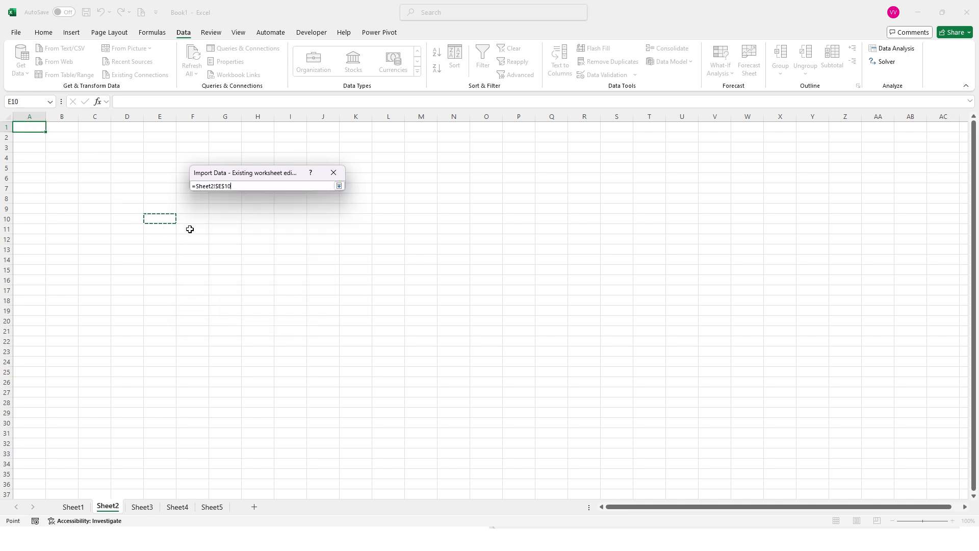
click(339, 186)
click(284, 294)
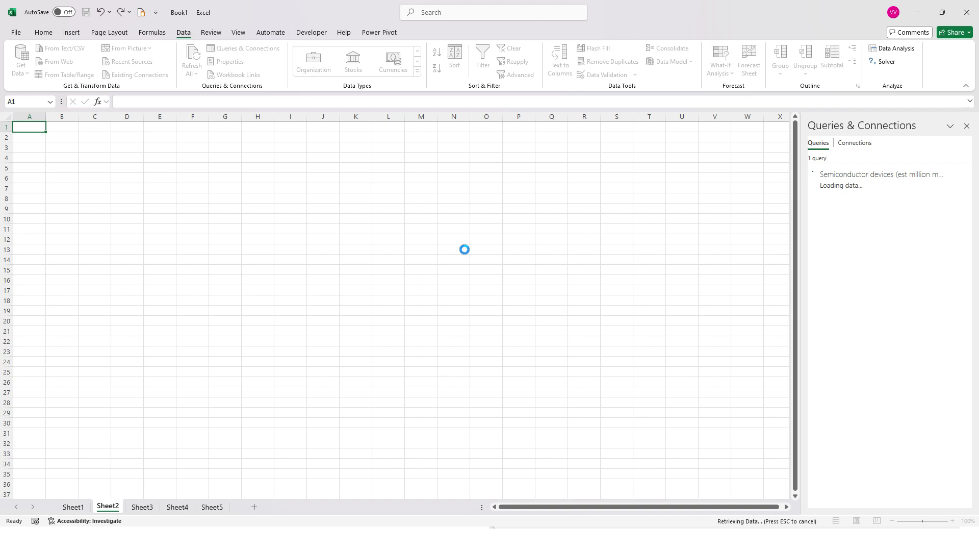
Step: Highlight the imported table range E10:H27 to examine it, and leave cell E9 selected
click(219, 270)
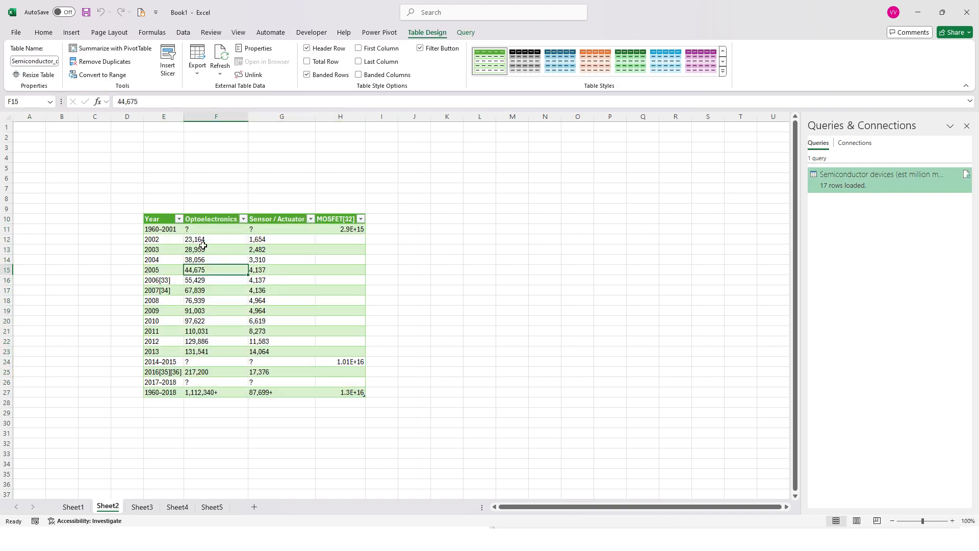
drag(153, 219, 353, 392)
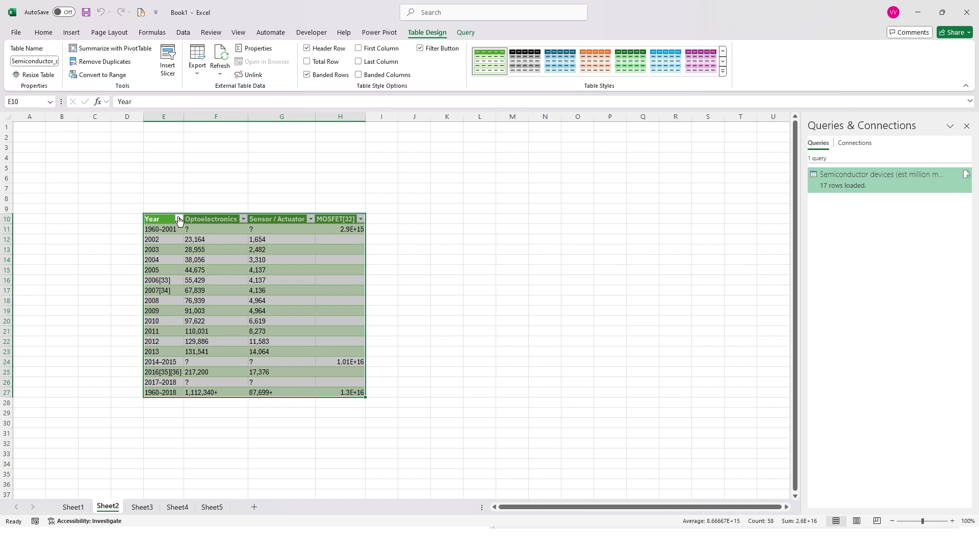
click(161, 208)
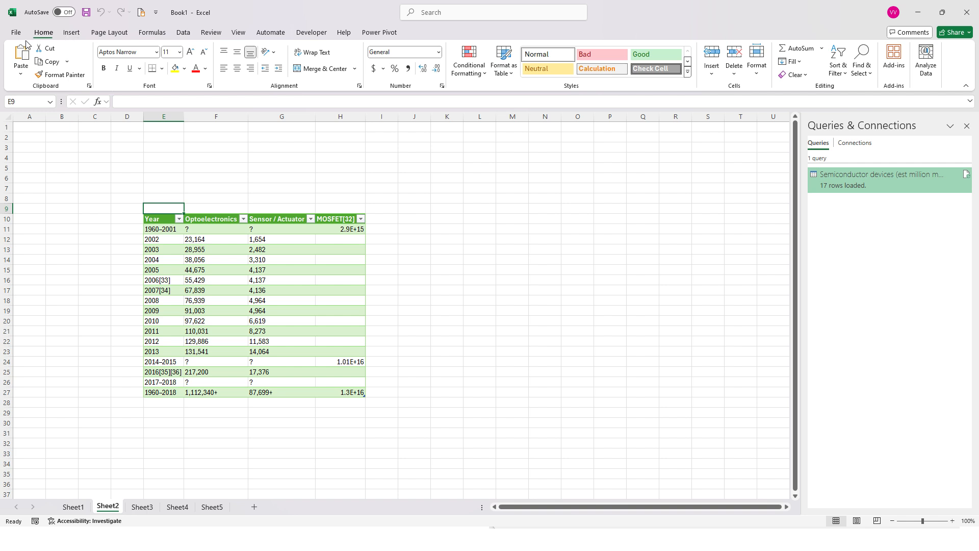
Step: Reconnect to the Wikipedia Semiconductor industry page from the recent data sources
click(183, 32)
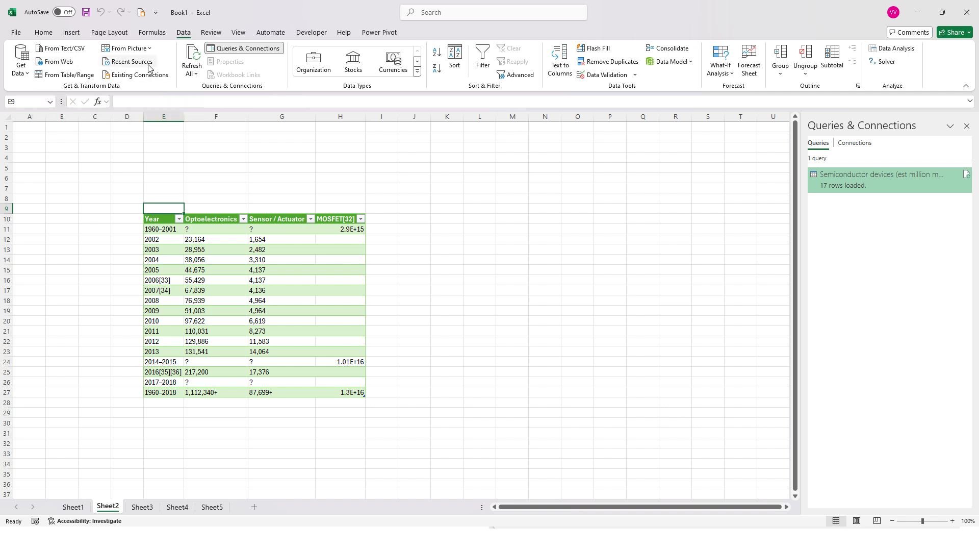
click(132, 62)
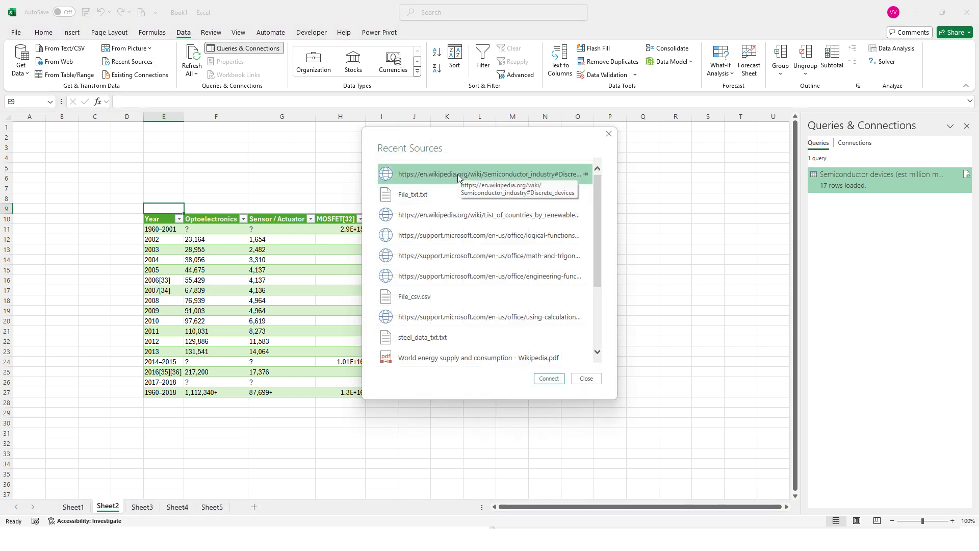
click(553, 378)
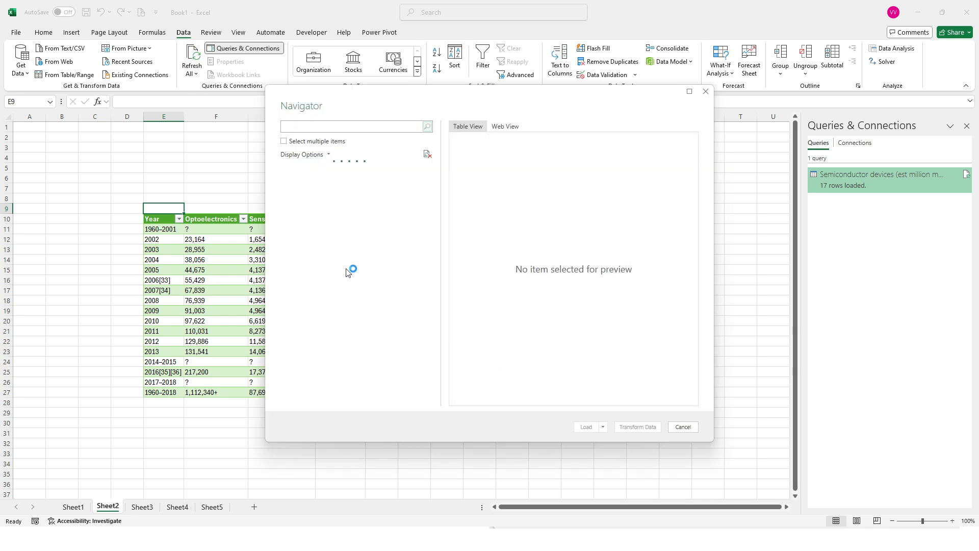
Step: Allow multiple items to be selected and mark Annual semiconductor sales (1987–2018) (2) and Table 2 for import
click(285, 143)
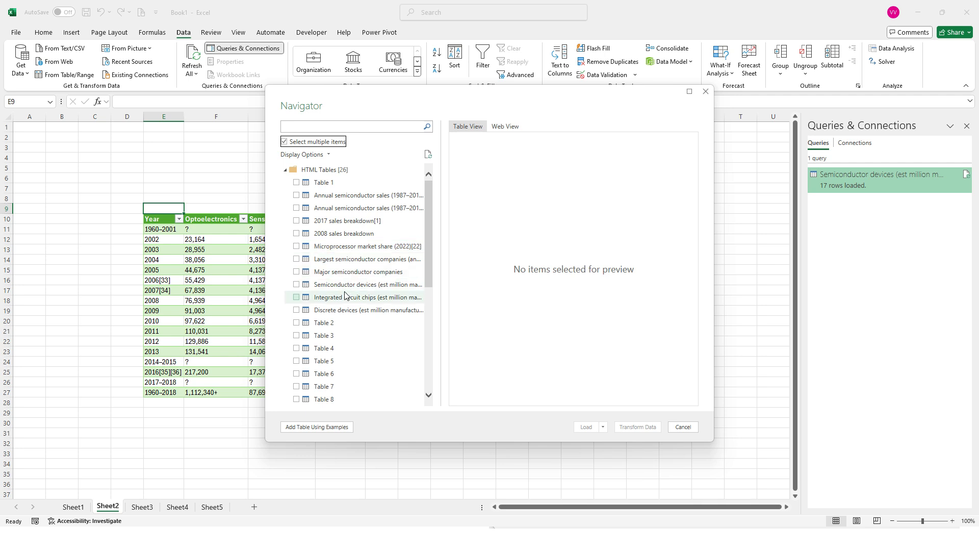
click(366, 210)
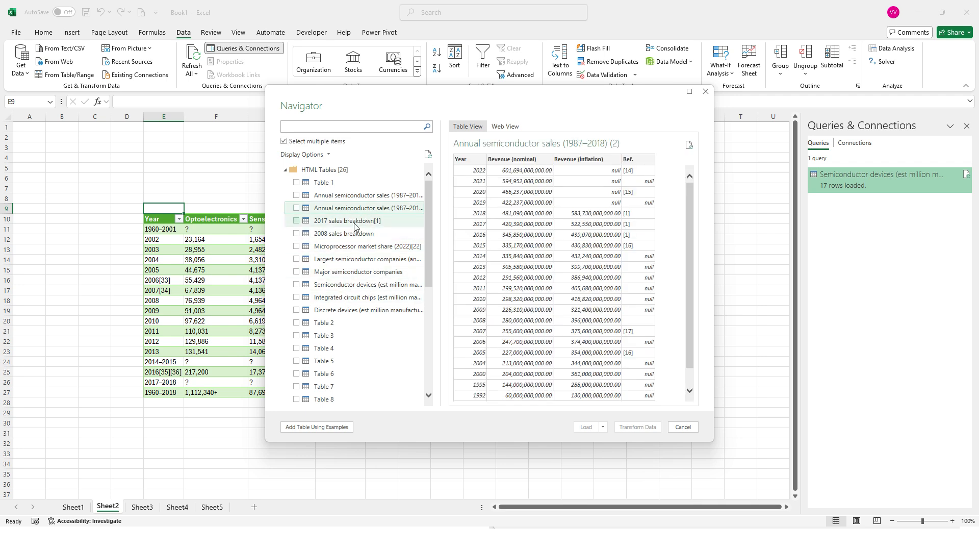
click(295, 208)
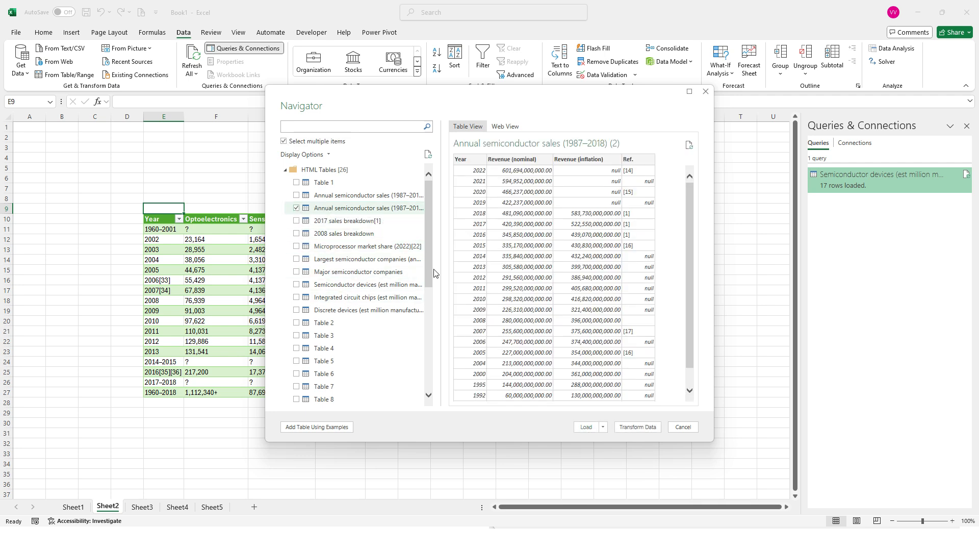
click(341, 328)
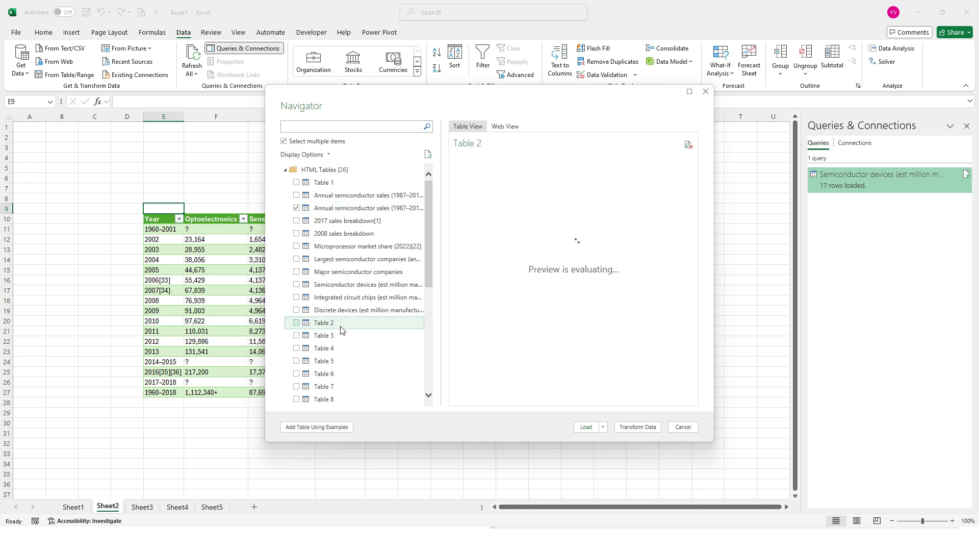
click(296, 322)
Step: Preview several of the remaining HTML tables between Table 4 and Table 16 to judge which contain useful data
click(325, 348)
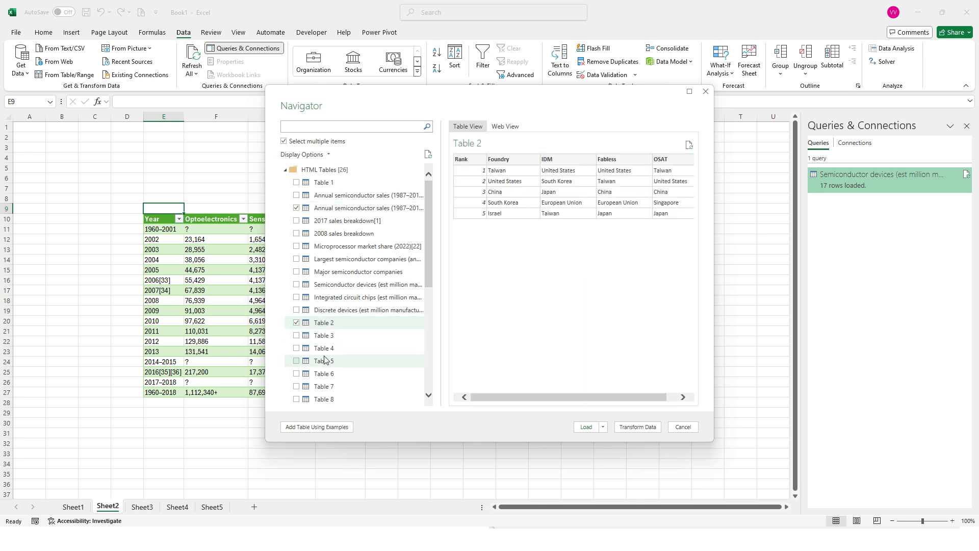
click(323, 365)
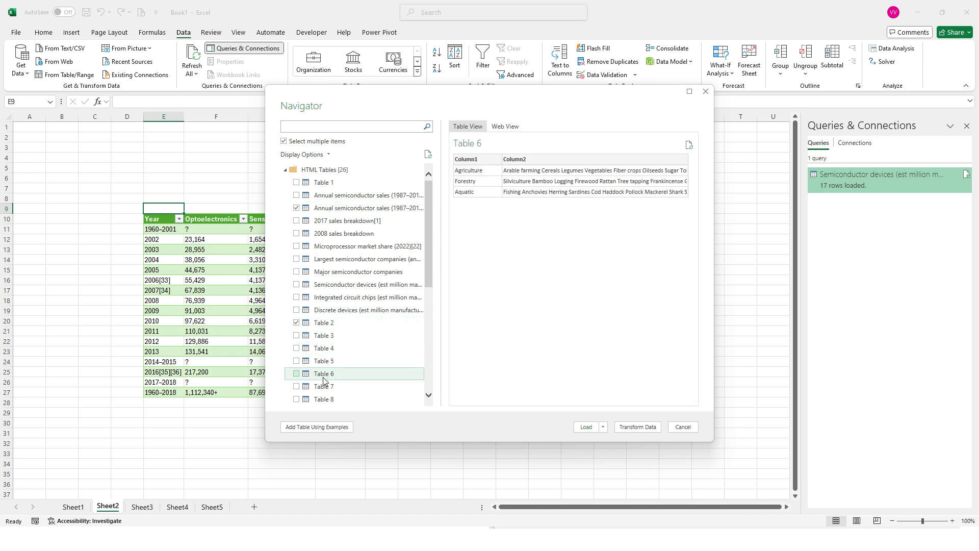
click(322, 389)
scroll(322, 390, down, 2)
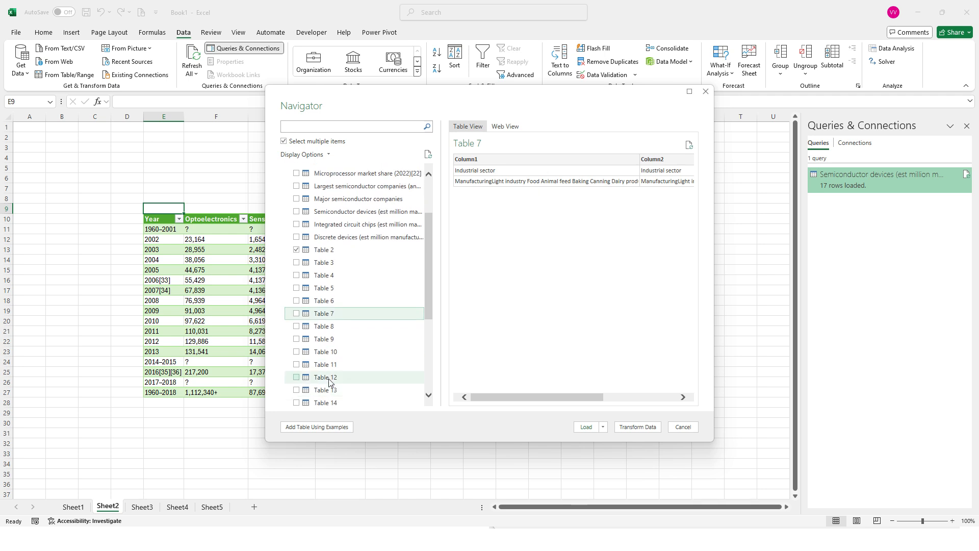
click(329, 352)
click(327, 378)
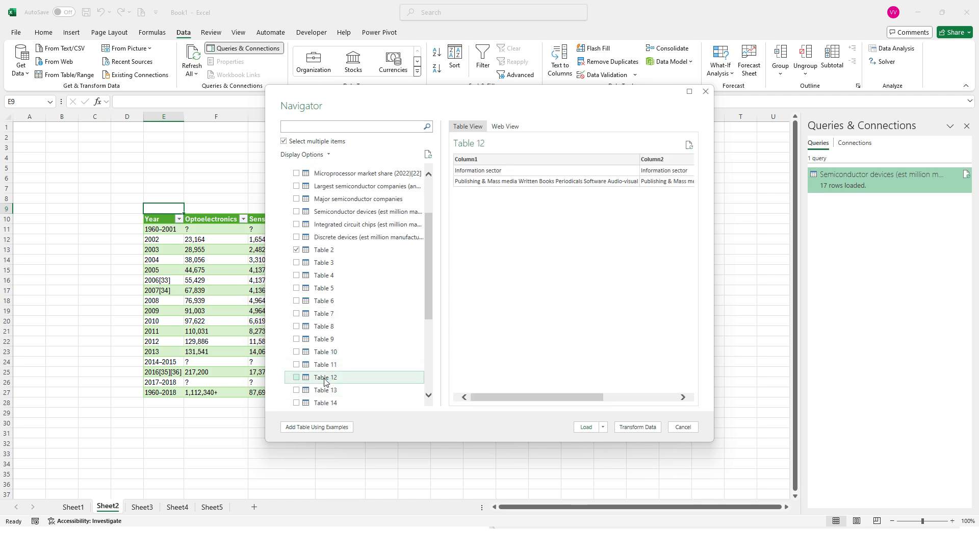
click(328, 392)
scroll(329, 399, down, 2)
click(335, 359)
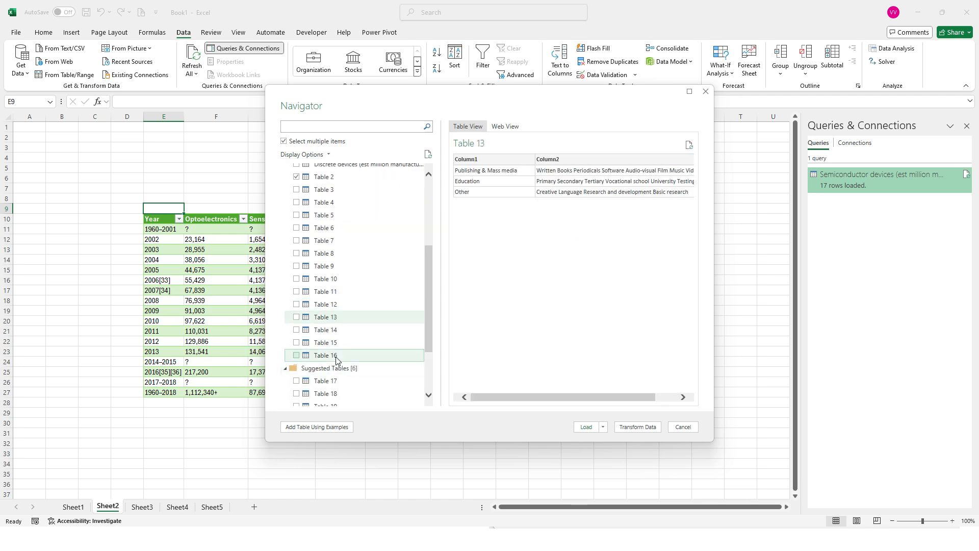
scroll(336, 363, down, 2)
Step: Preview the suggested tables Table 21 and Table 19 and mark both for import
click(336, 349)
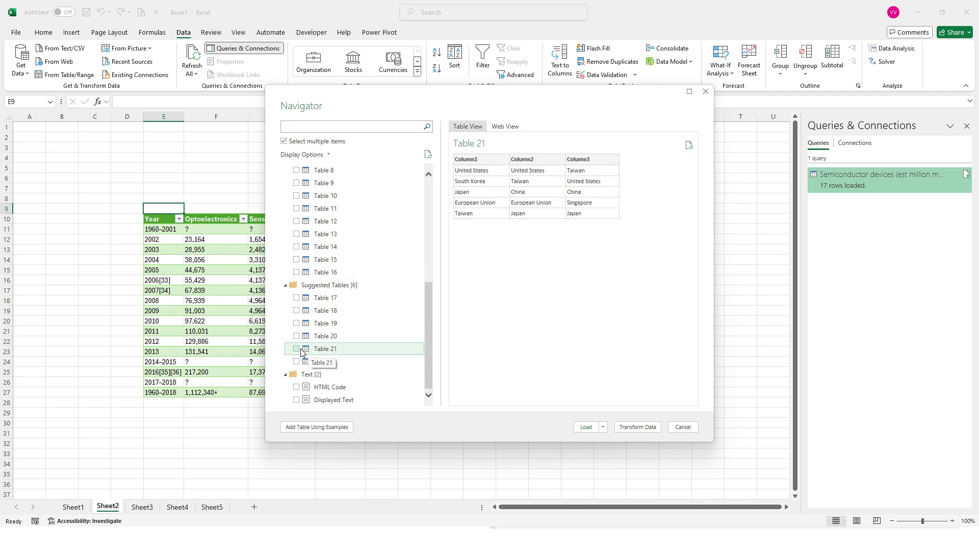
click(298, 350)
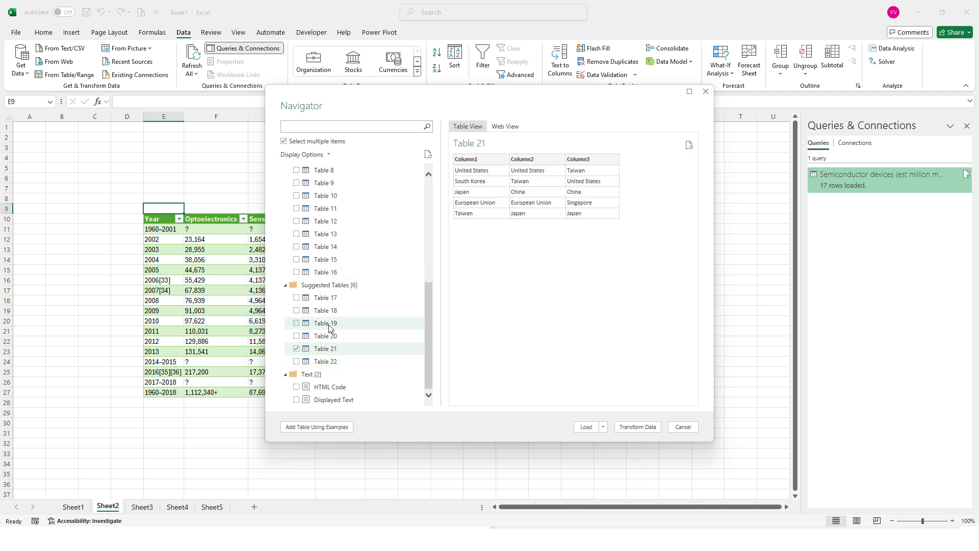
click(334, 322)
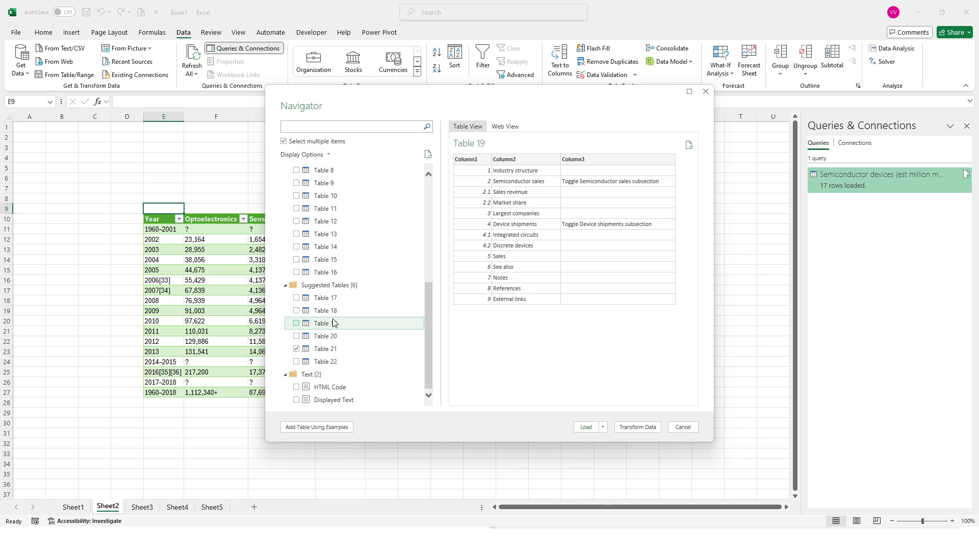
click(296, 325)
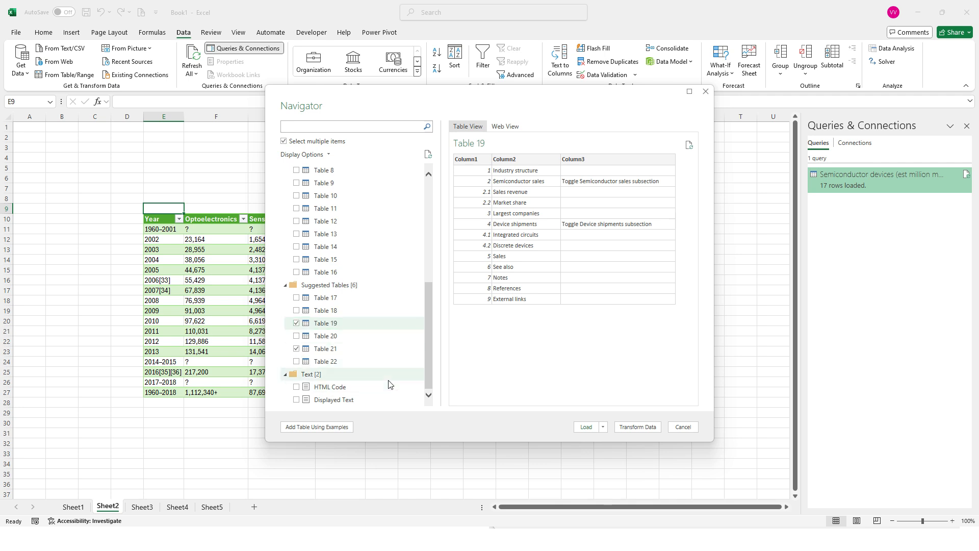
Step: Load the marked tables as worksheet tables on new worksheets, with the data added to the Data Model
drag(432, 361, 421, 249)
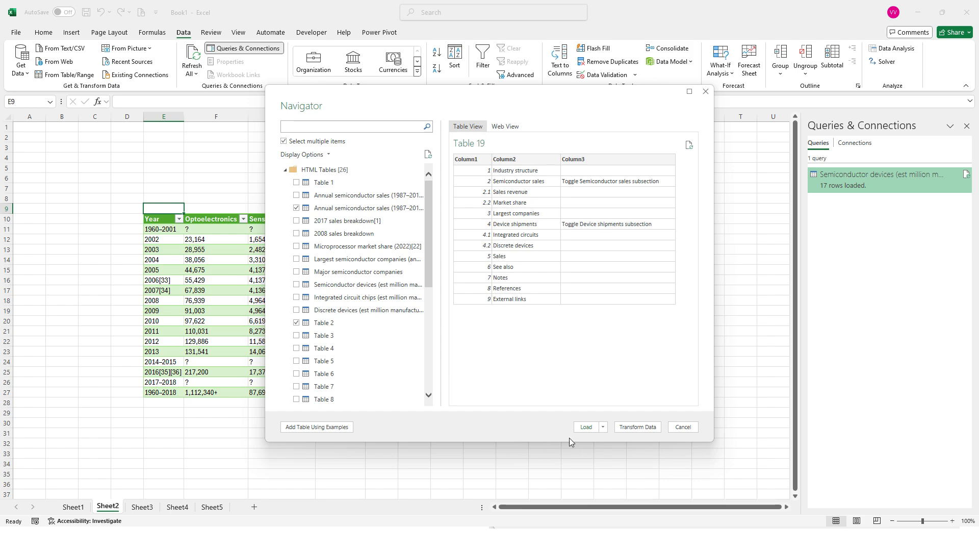
click(603, 427)
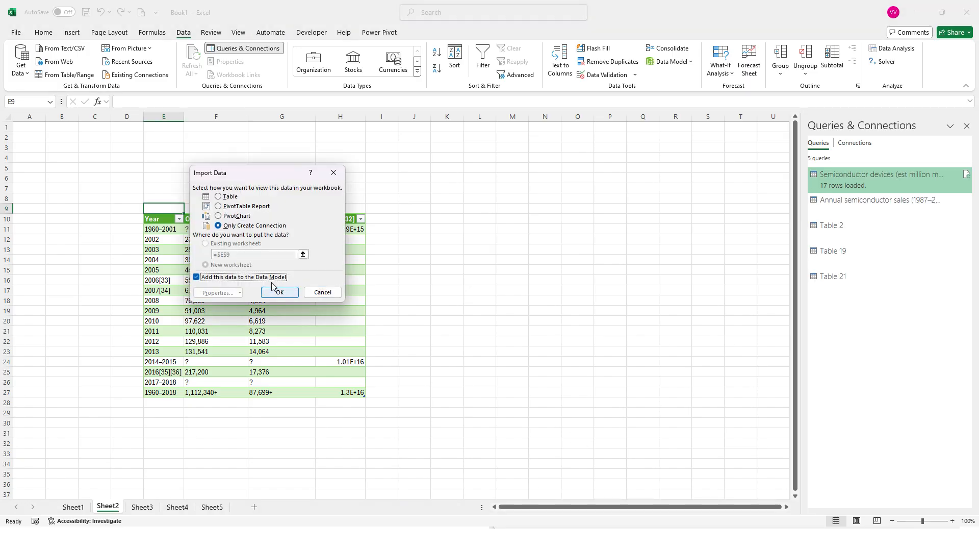
click(233, 198)
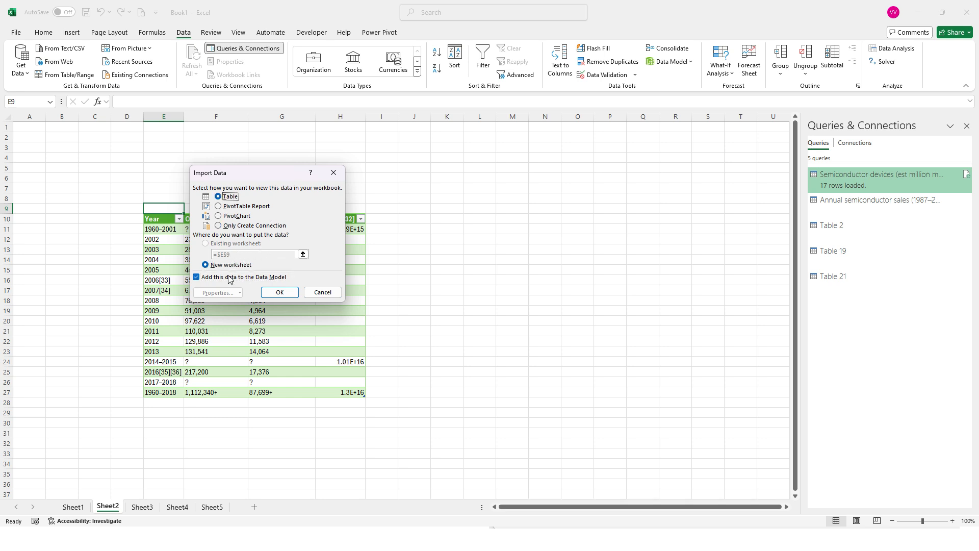
click(285, 295)
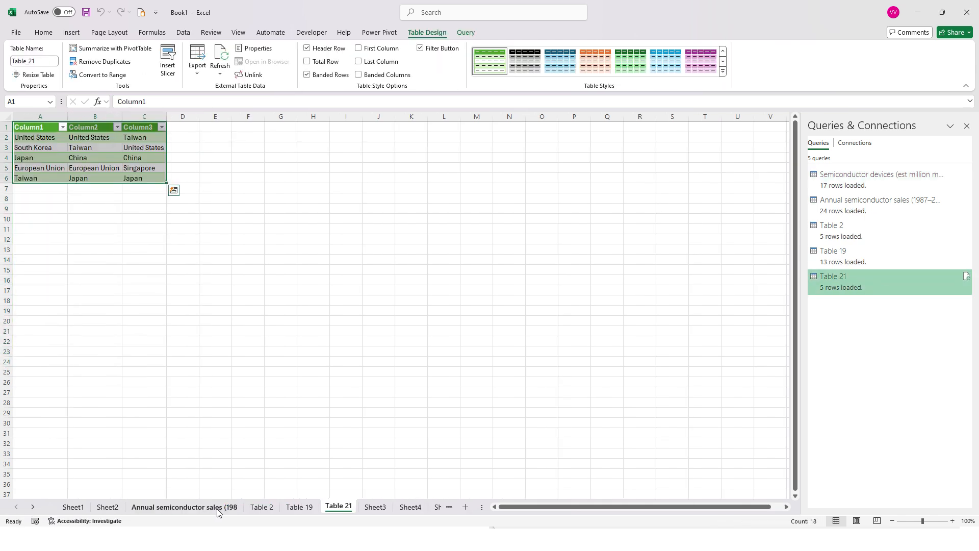
Step: Review the imported data on the Table 19, Table 2 and Annual semiconductor sales sheets
click(294, 512)
click(262, 507)
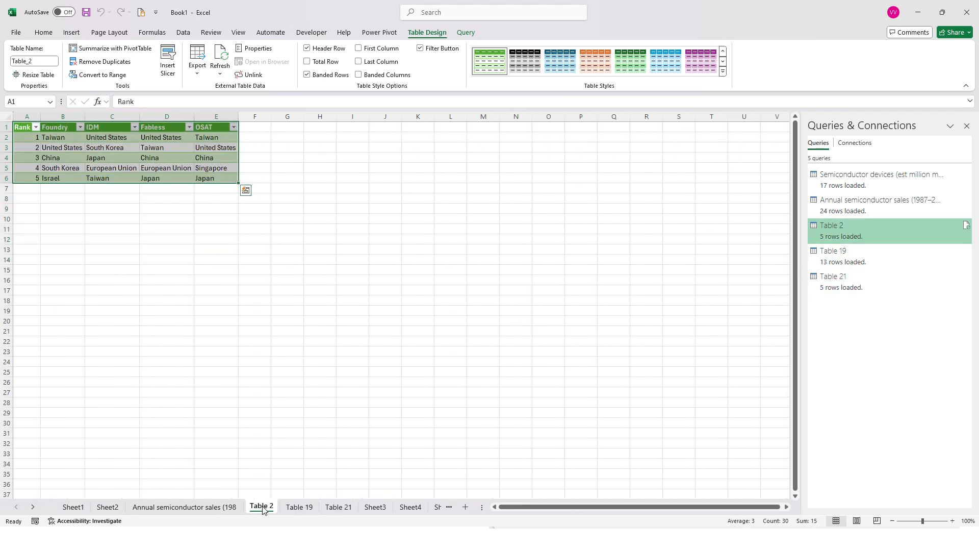
click(202, 508)
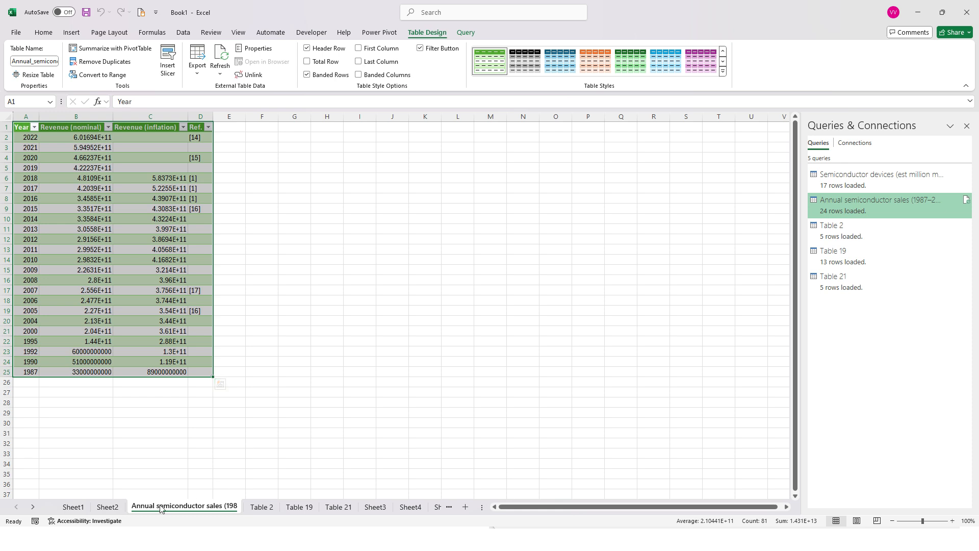
click(262, 507)
click(215, 507)
click(275, 374)
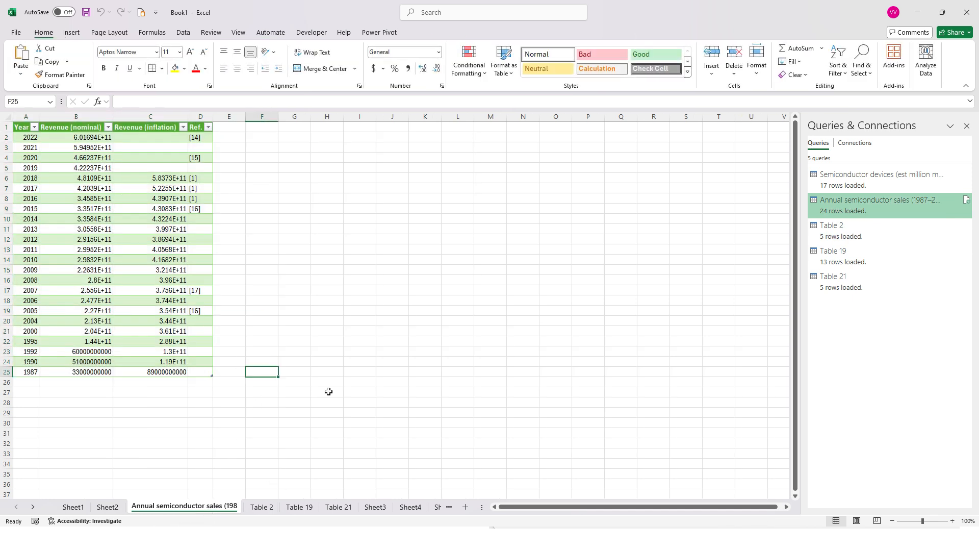
click(264, 165)
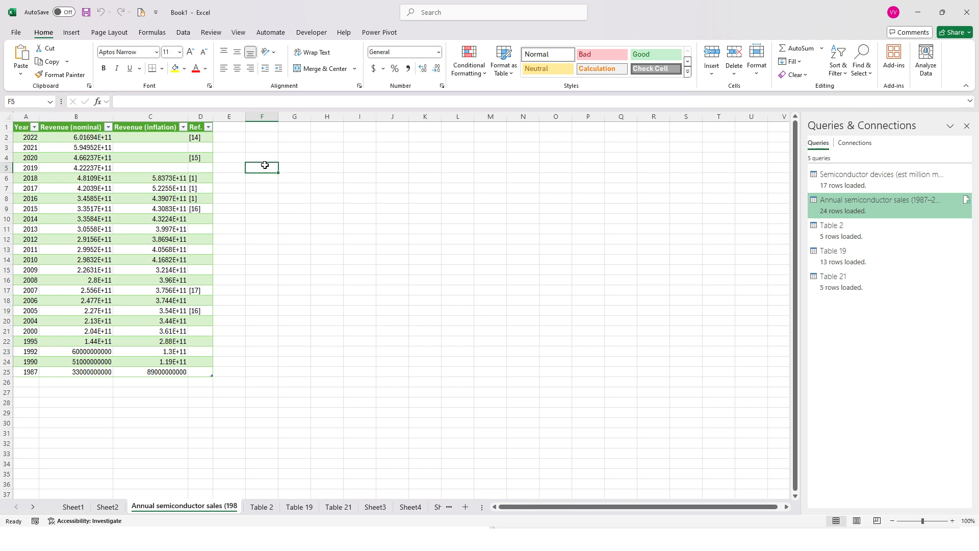
click(72, 33)
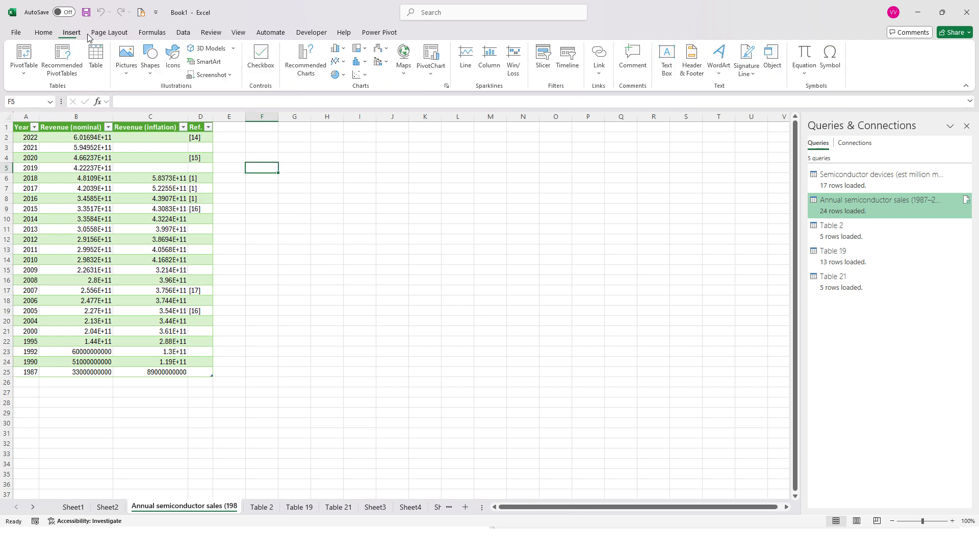
click(396, 307)
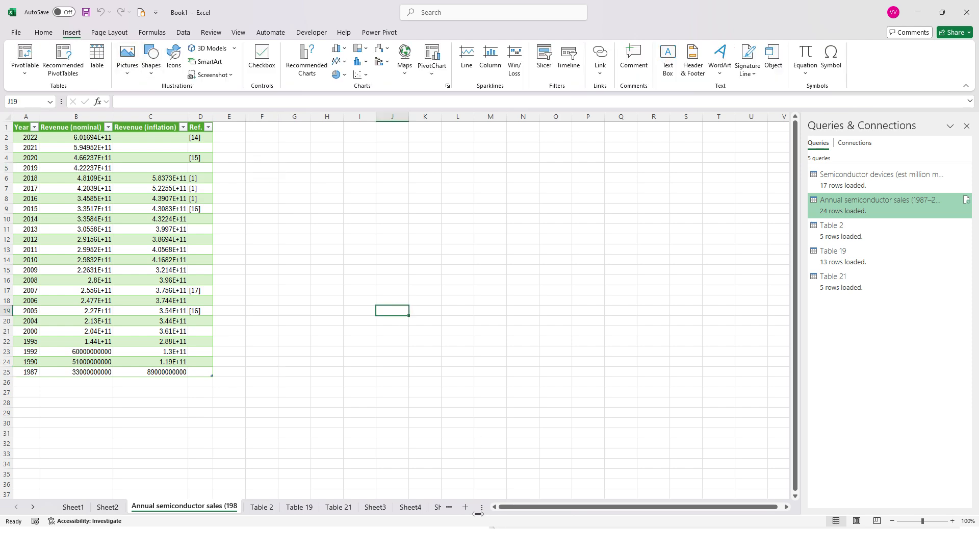
Step: Switch to the Wikipedia Semiconductor industry page in Edge and examine the Annual semiconductor sales (1987–2018) table
key(alt+Tab)
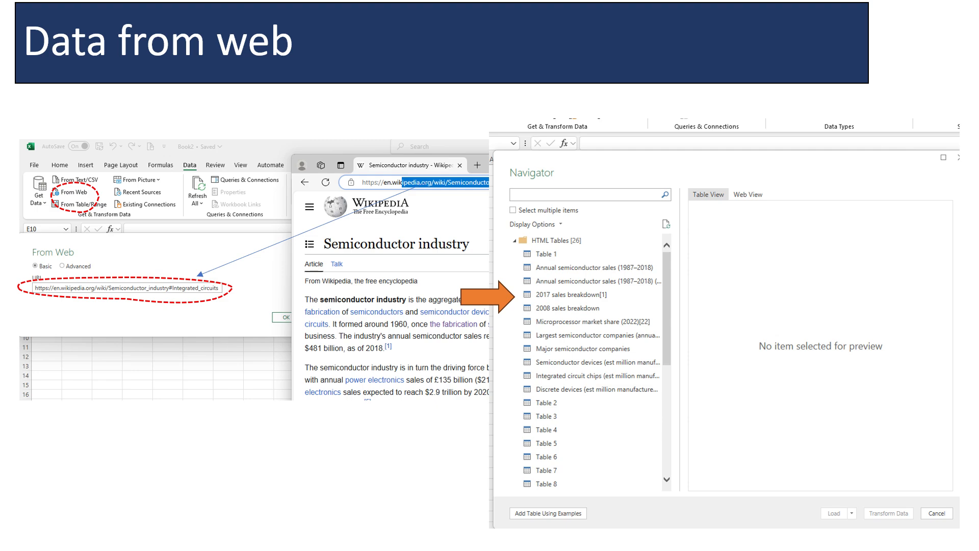
key(alt+Tab)
click(494, 248)
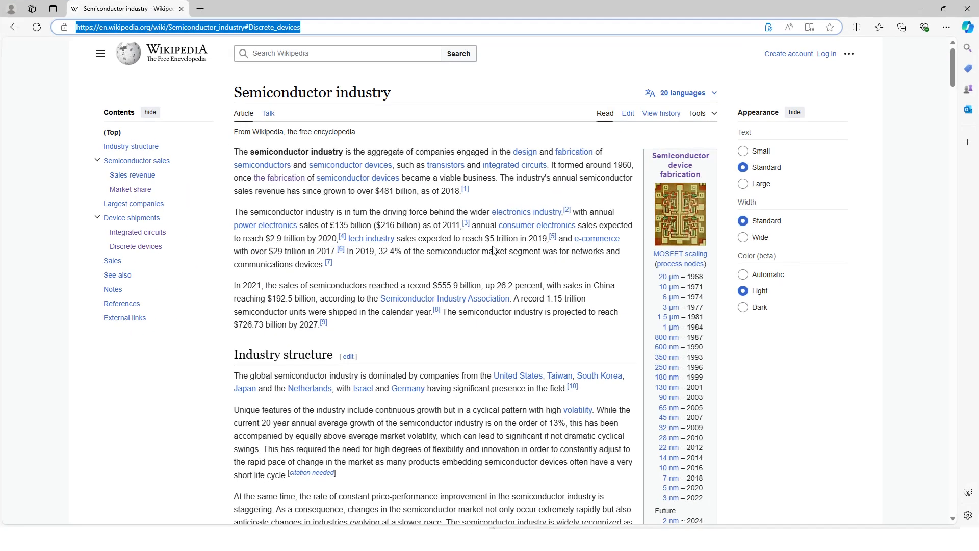
scroll(538, 442, down, 5)
scroll(538, 442, down, 10)
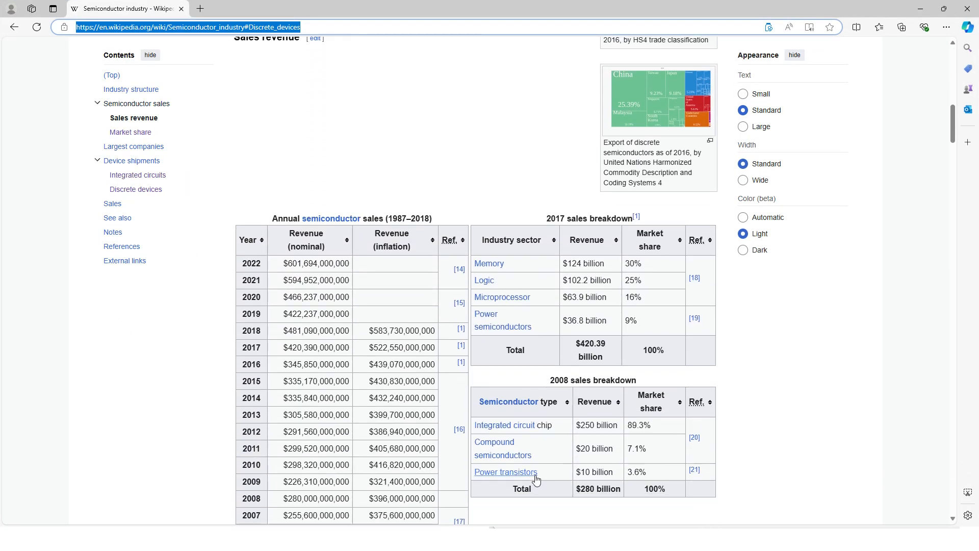
scroll(536, 480, down, 2)
scroll(536, 479, up, 2)
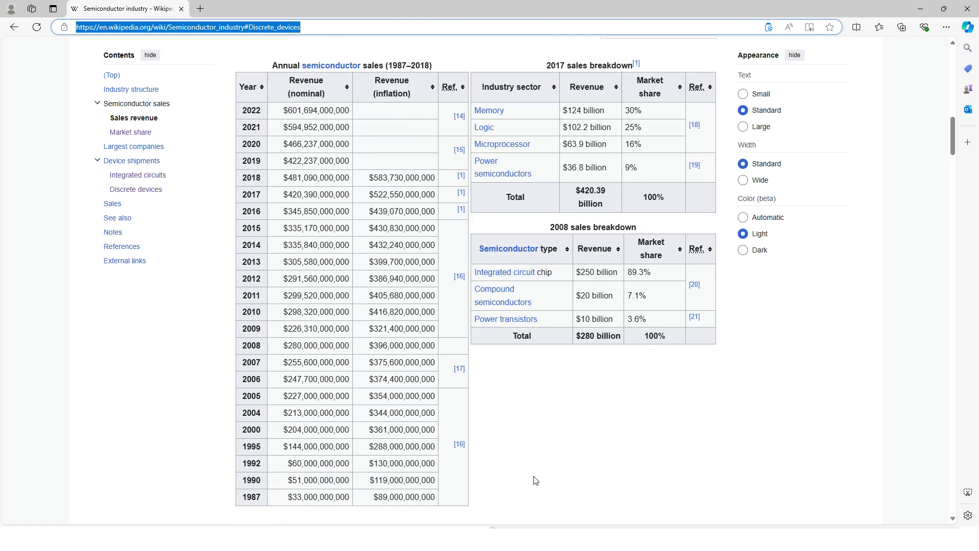
scroll(457, 301, down, 9)
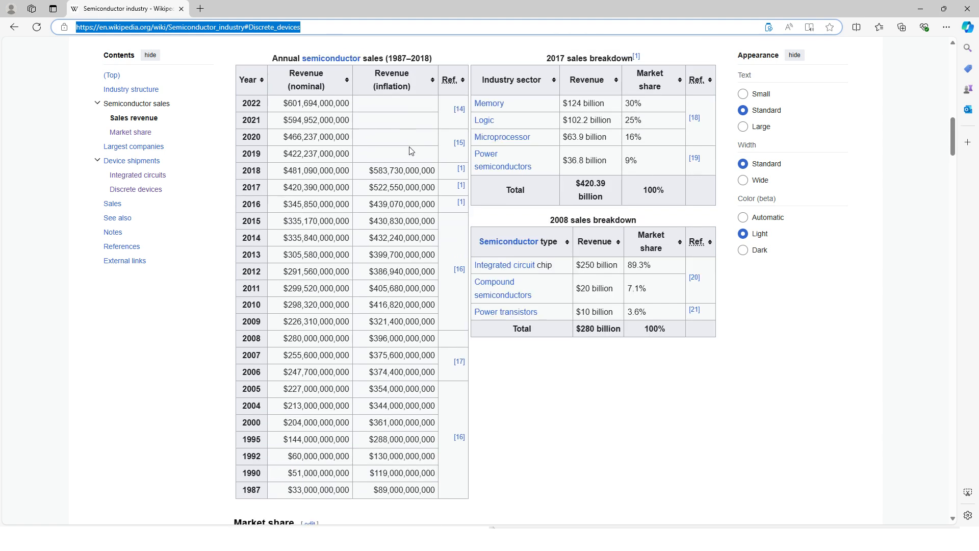
scroll(457, 301, up, 9)
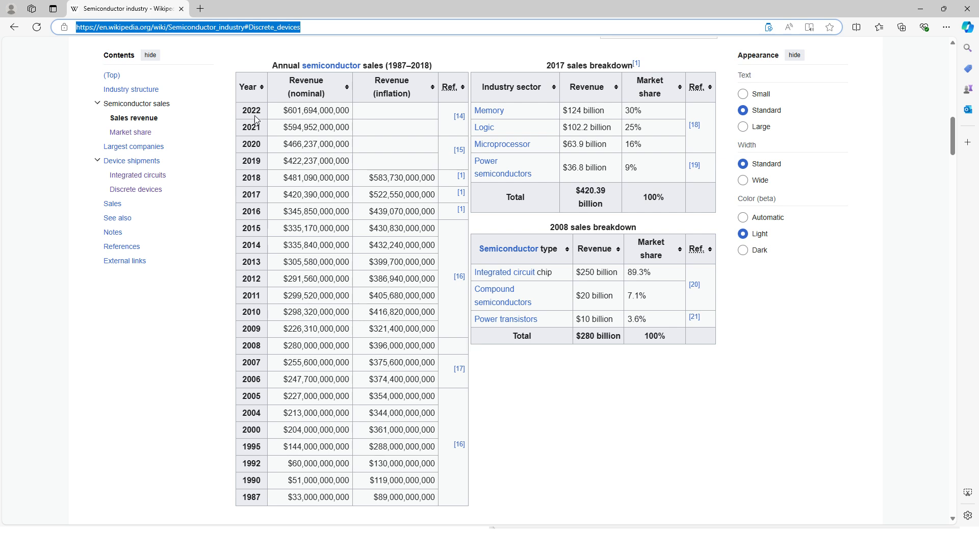
click(237, 71)
scroll(240, 73, up, 1)
scroll(251, 78, down, 2)
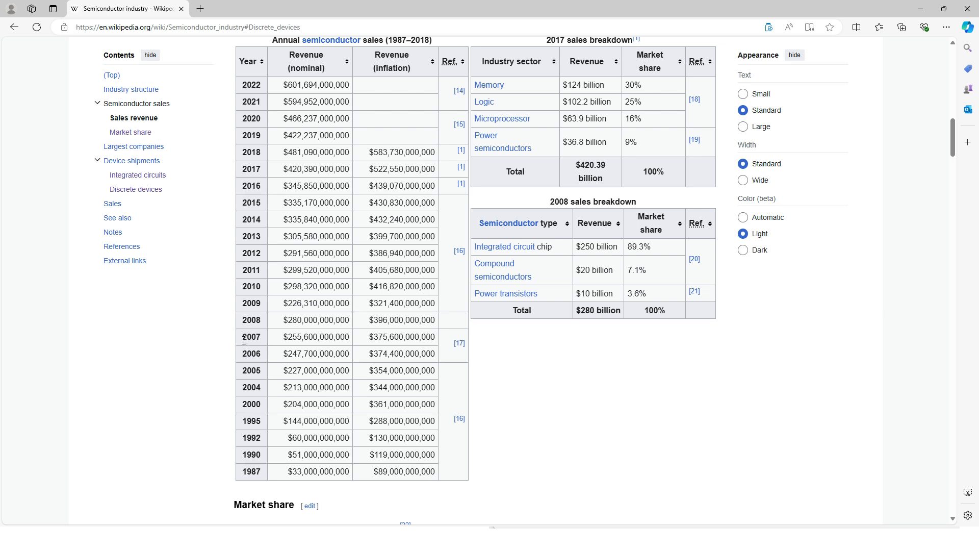
Step: Copy the 2007 row of the Wikipedia annual sales table and paste it at F17 in the Excel annual sales sheet with source formatting
drag(244, 340, 431, 338)
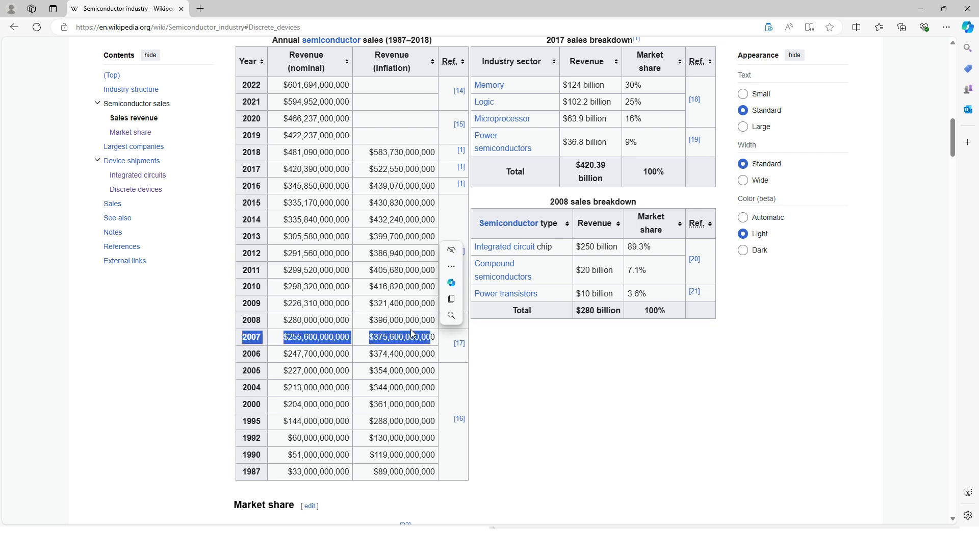
right_click(419, 335)
click(442, 336)
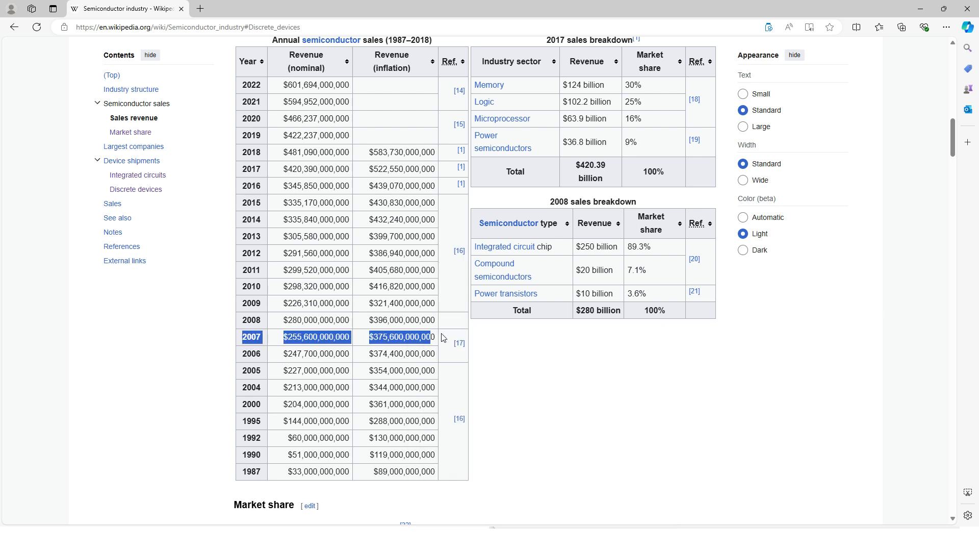
click(921, 9)
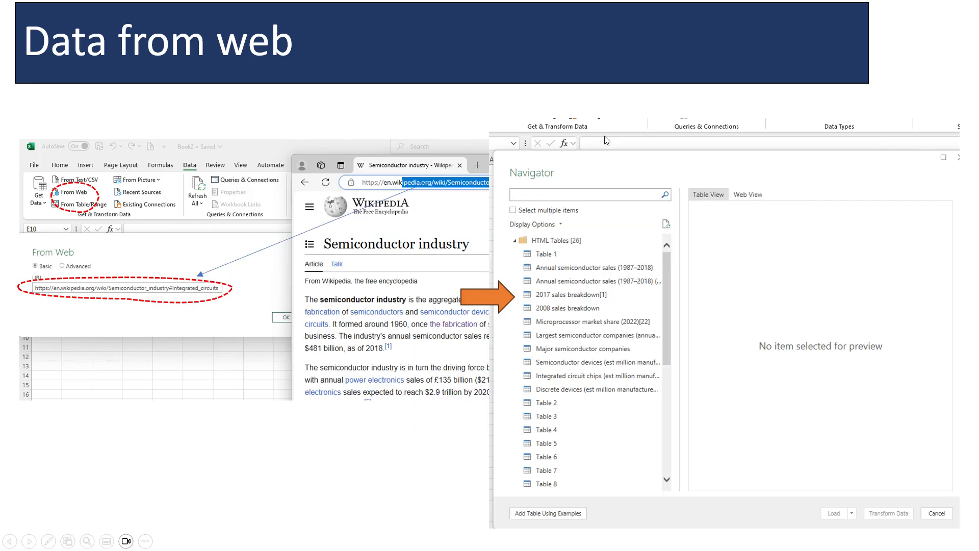
key(alt+Tab)
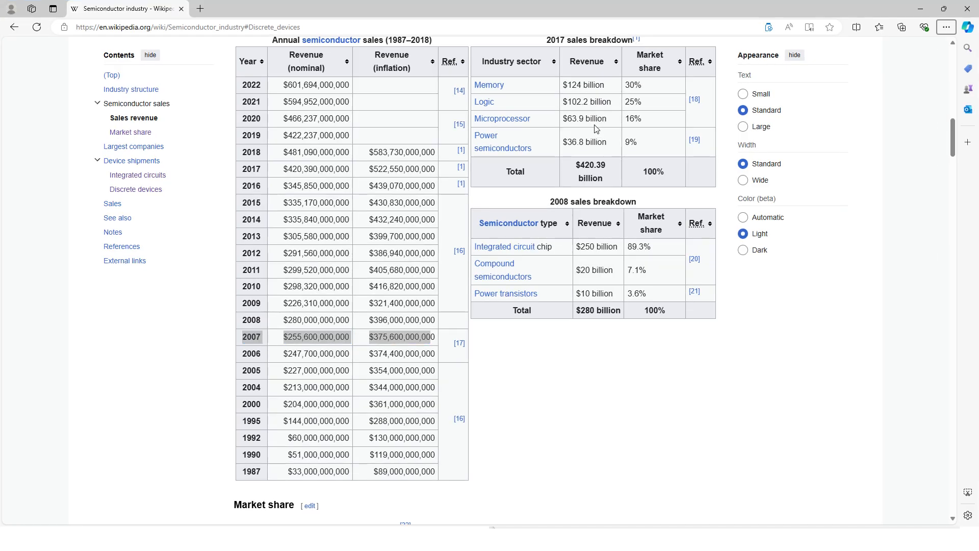
key(alt+Tab)
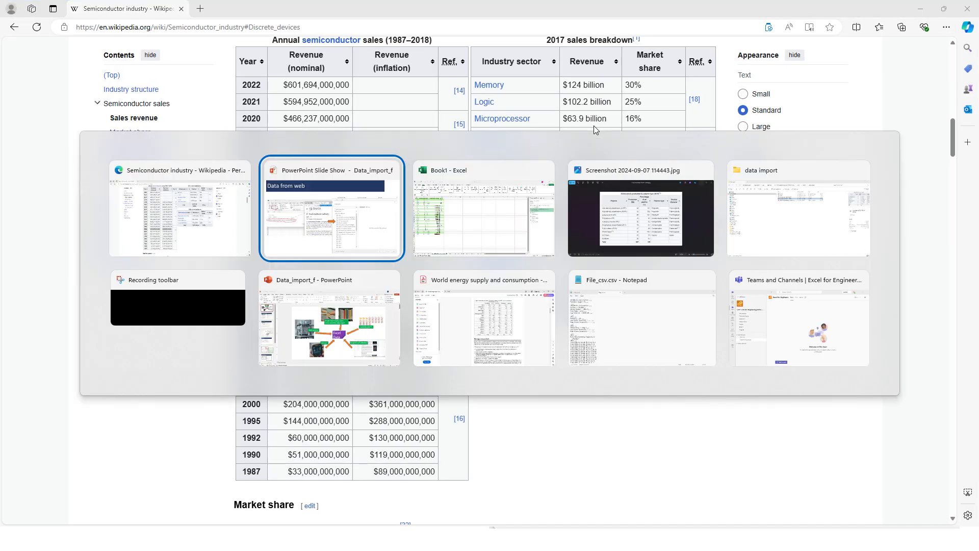
click(451, 224)
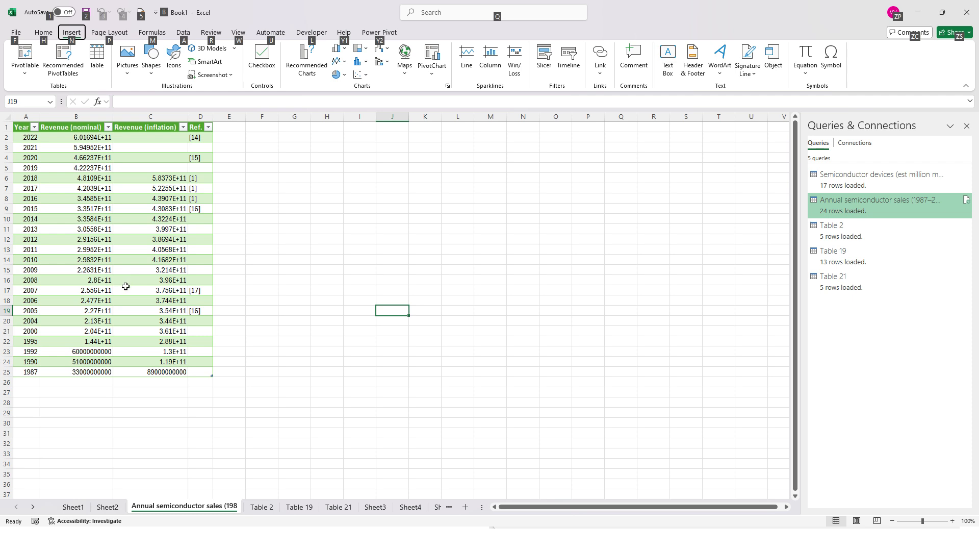
right_click(260, 290)
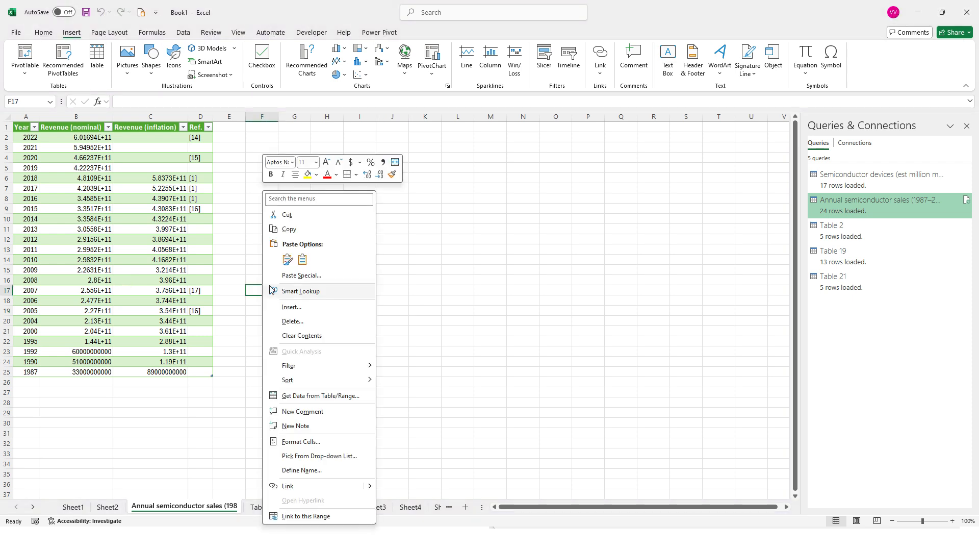
click(288, 260)
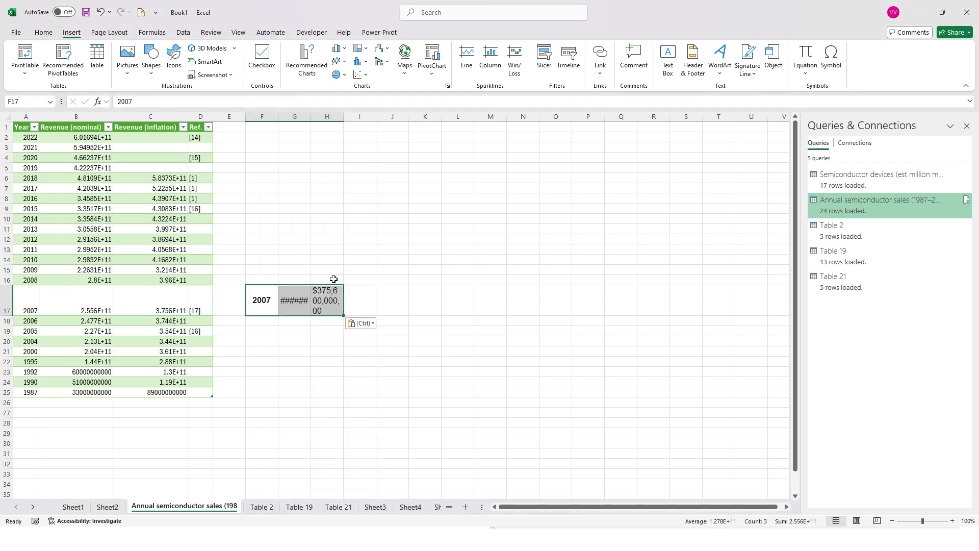
Step: Widen columns G and H and apply the formatting of cell B17 to G17:H17 with Format Painter
drag(311, 117, 445, 131)
drag(345, 117, 376, 119)
click(87, 310)
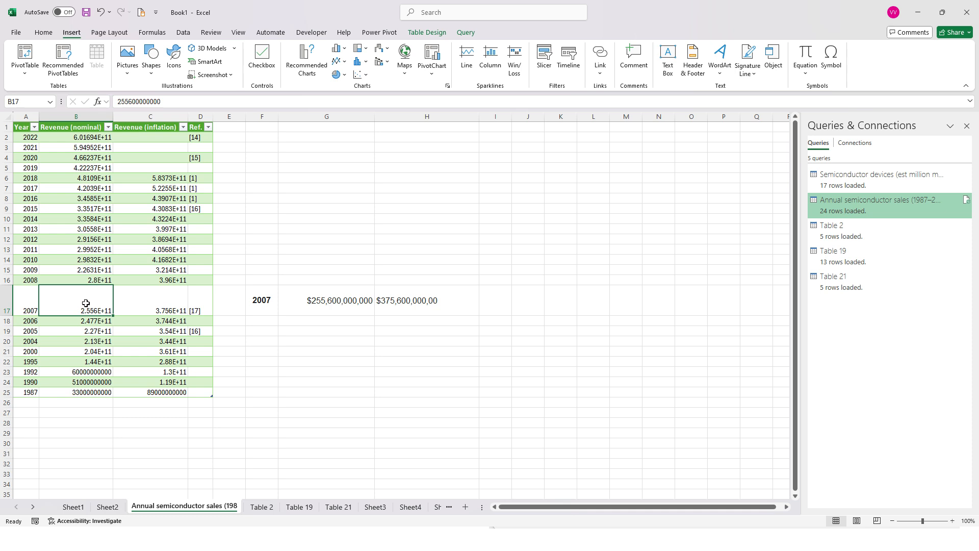
click(47, 33)
click(59, 75)
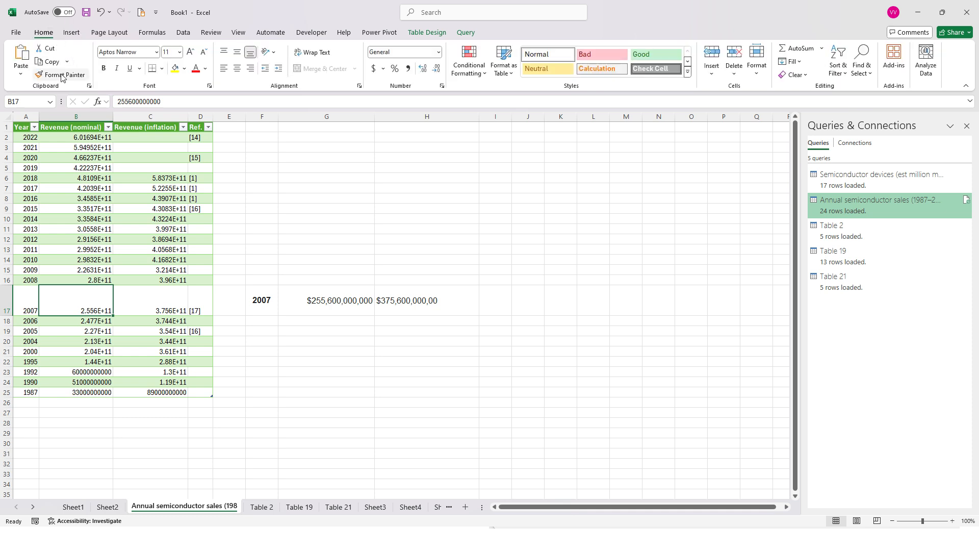
drag(316, 302, 430, 302)
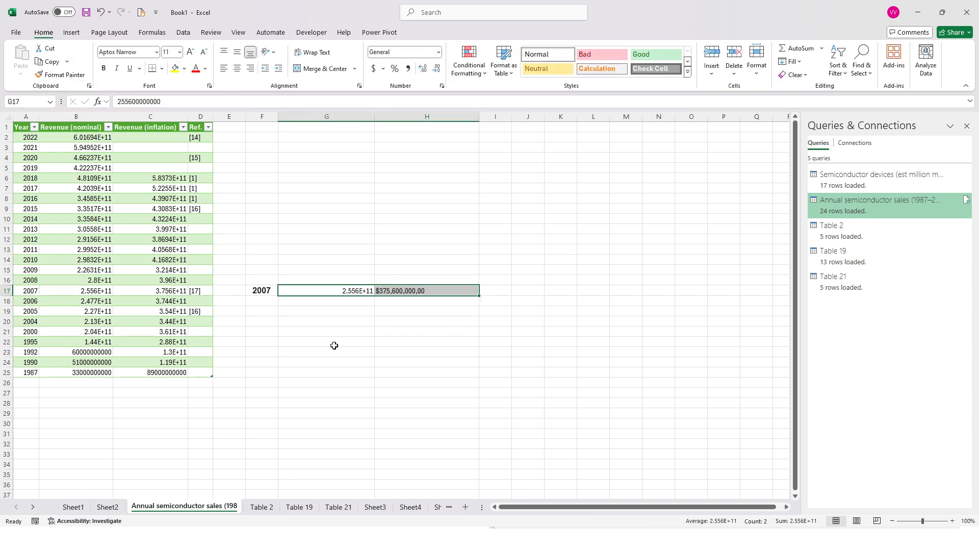
Step: Check the imported 2007 revenues in B17 and C17, and clear the pasted contents of F17:H17
click(93, 291)
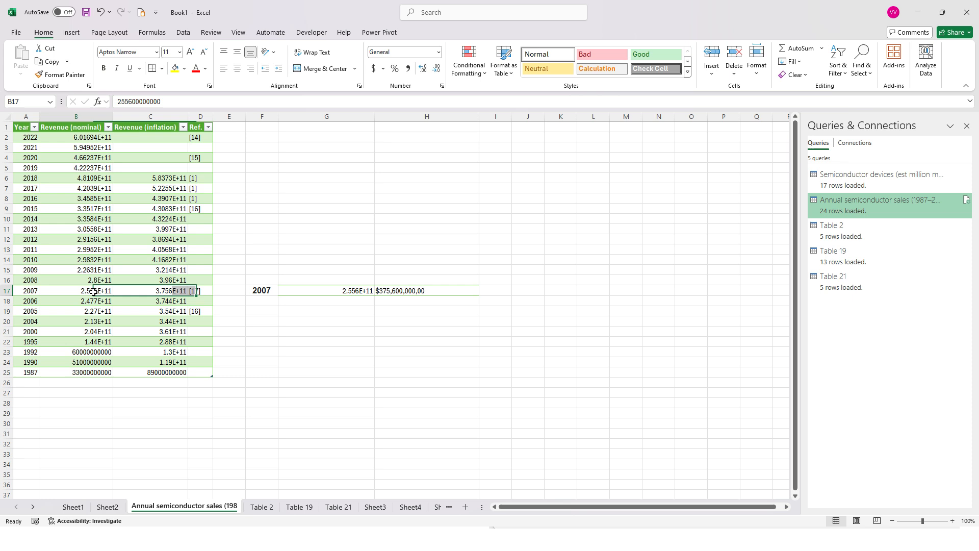
click(176, 293)
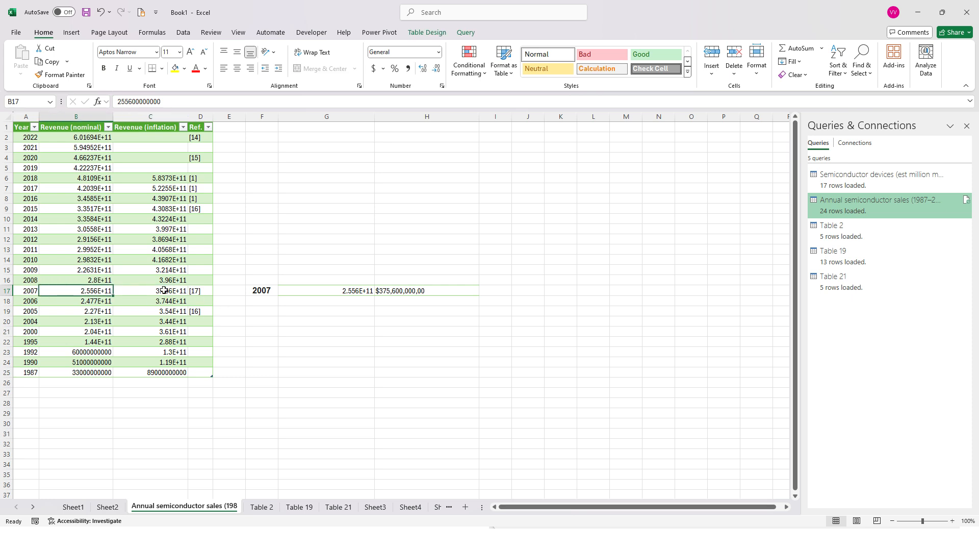
drag(252, 289, 450, 299)
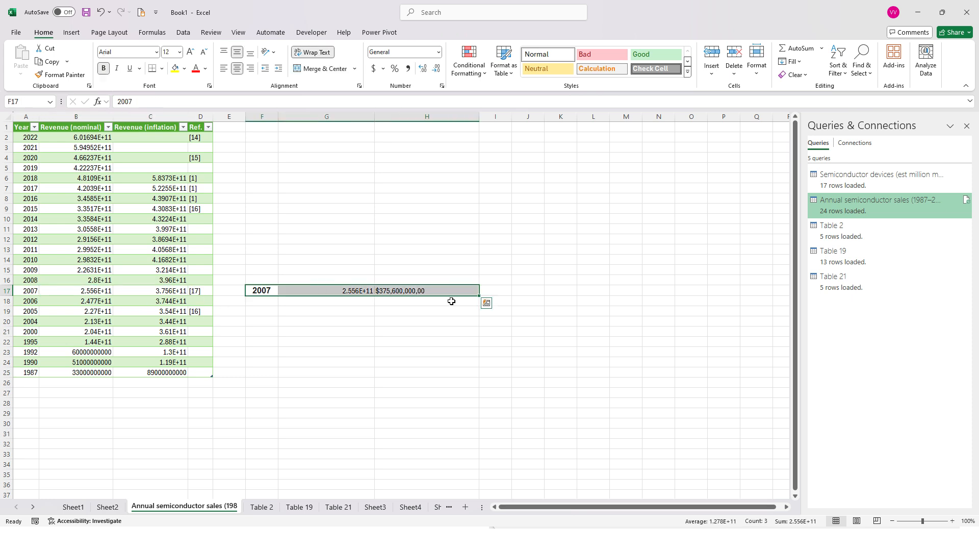
key(Delete)
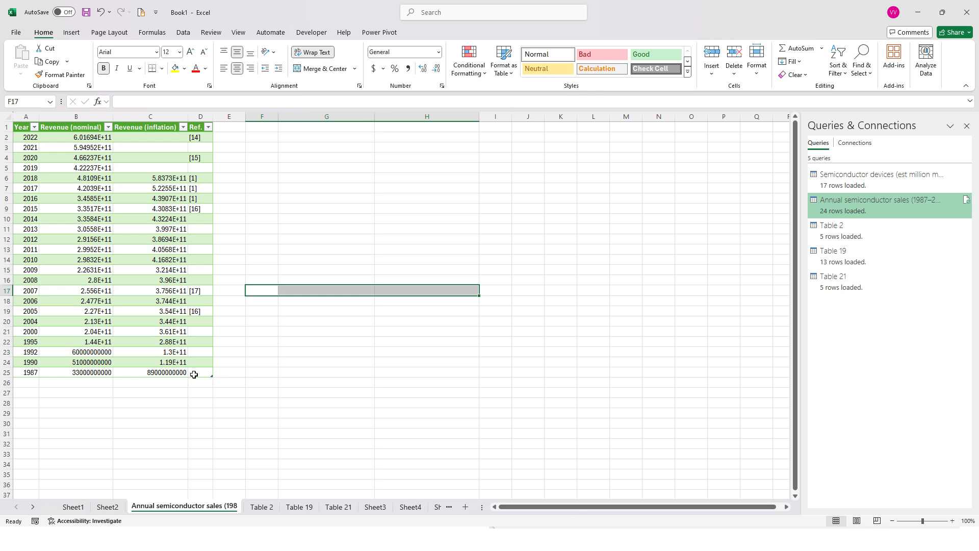
Step: Look over the imported revenue columns, Table 2 and Table 19, and switch to the Data_import_f presentation in PowerPoint
drag(181, 373, 76, 127)
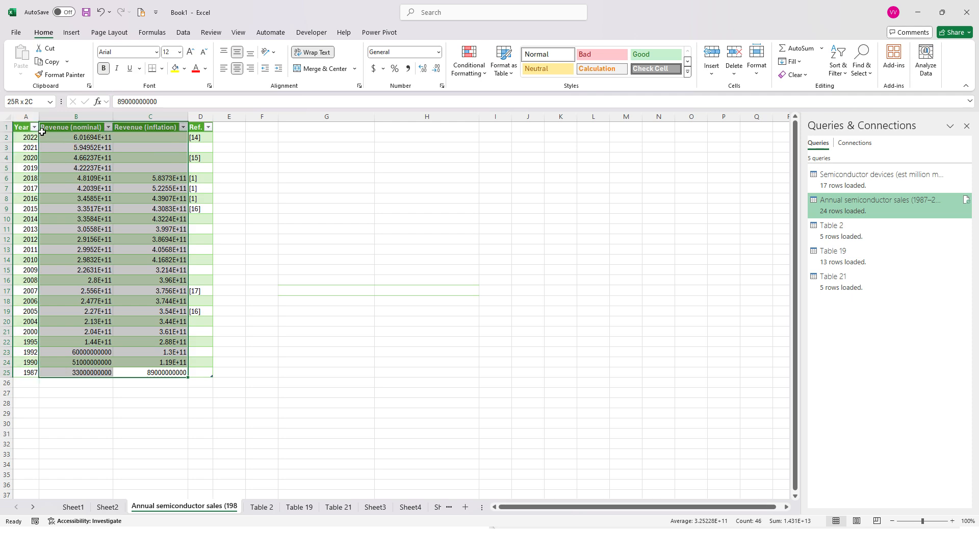
click(269, 510)
click(299, 507)
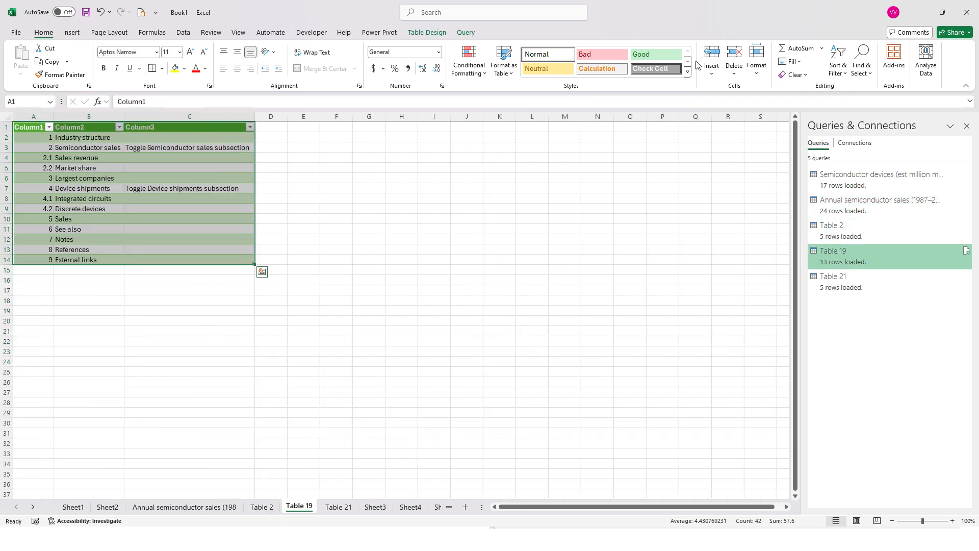
key(alt+Tab)
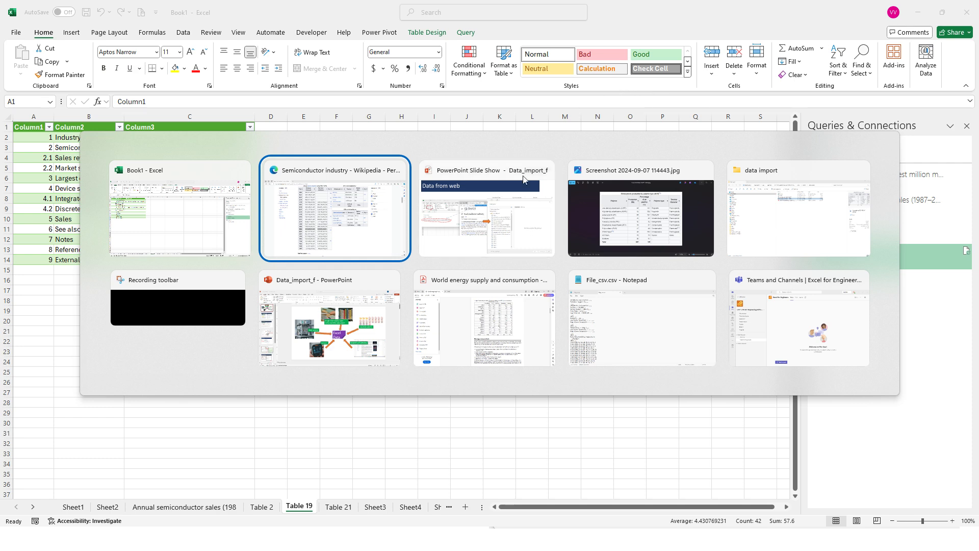
click(341, 324)
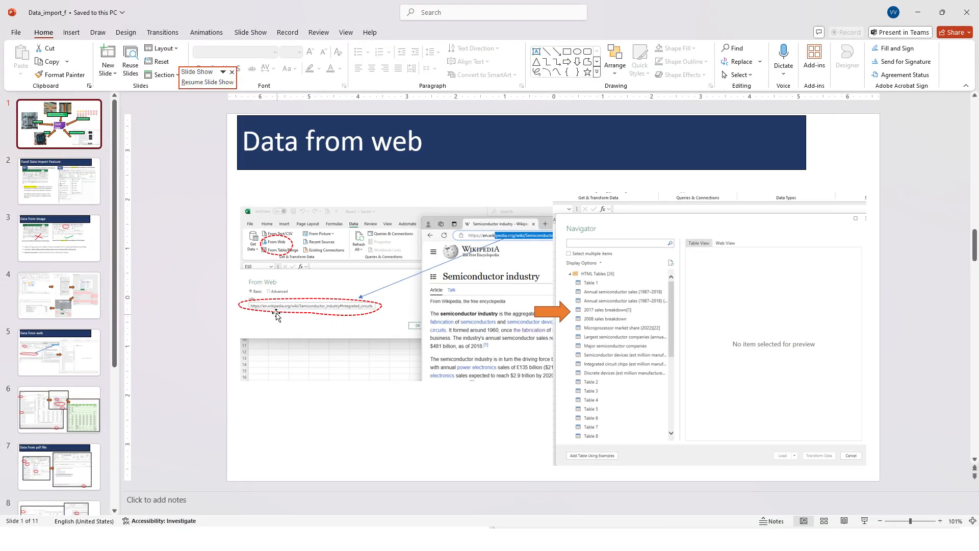
Step: Go through the slides from Excel Data Import Feature to Data from pdf file and present that slide as a slide show
click(63, 197)
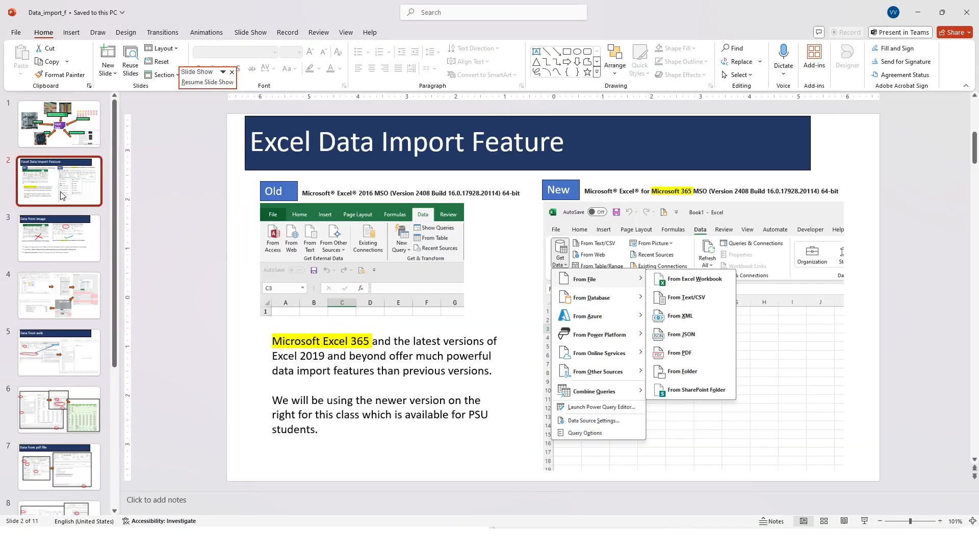
key(Down)
key(Down)
key(Down)
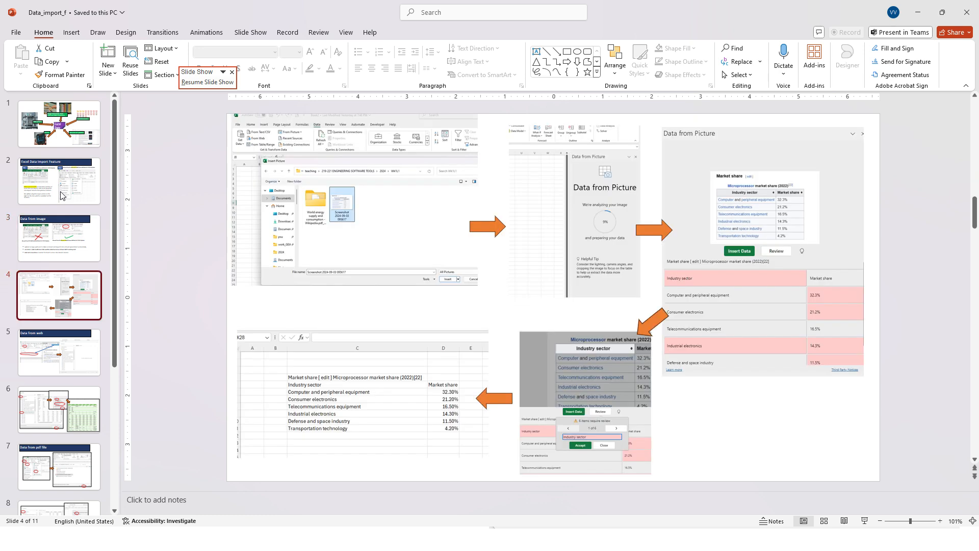
key(Down)
key(Down)
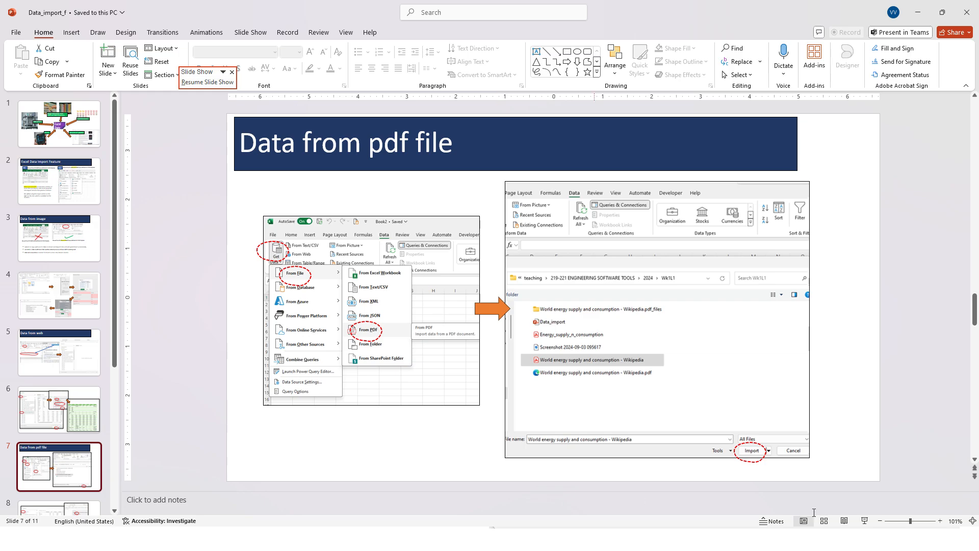
click(866, 522)
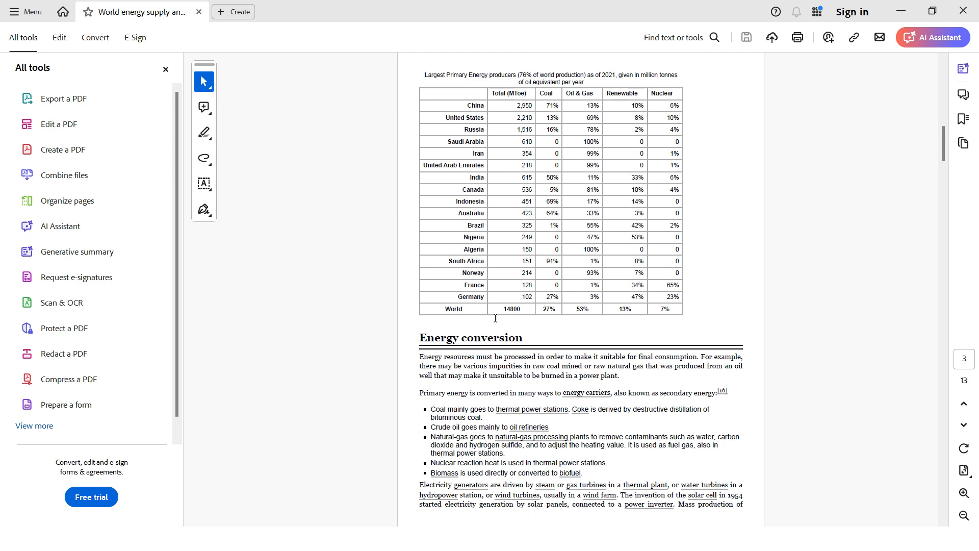
Step: In the World energy supply and consumption PDF in Acrobat, copy the Largest Primary Energy producers table on page 3, including the column headings
scroll(495, 318, up, 2)
scroll(498, 318, down, 2)
drag(467, 96, 482, 165)
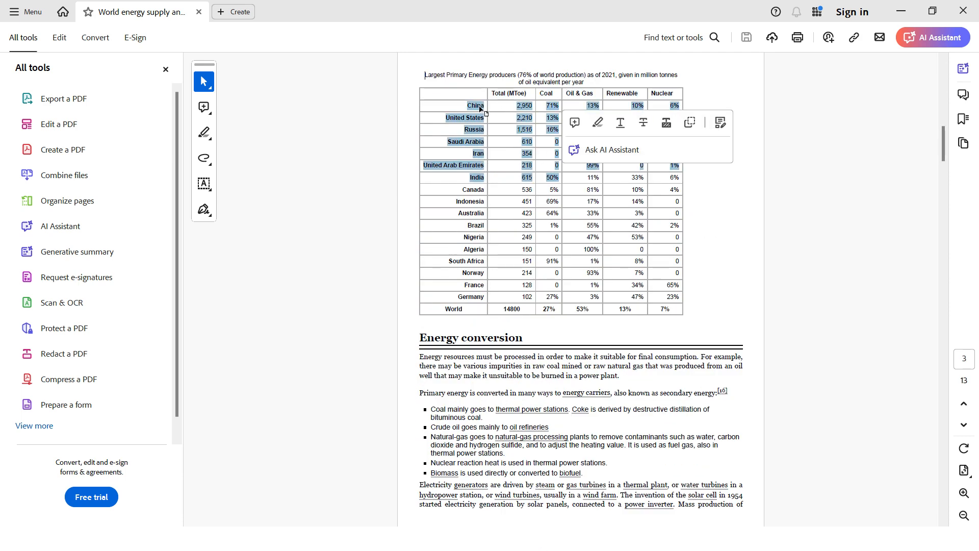
click(464, 95)
mouse_move(465, 94)
mouse_down()
mouse_move(510, 120)
mouse_move(485, 168)
mouse_move(484, 275)
mouse_move(675, 313)
mouse_move(475, 199)
mouse_move(464, 104)
mouse_up()
click(675, 311)
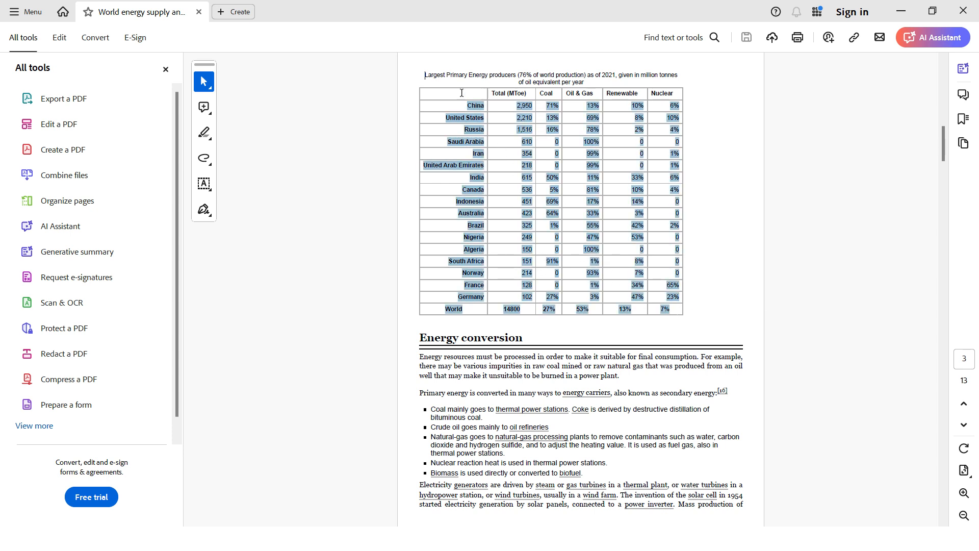
click(460, 92)
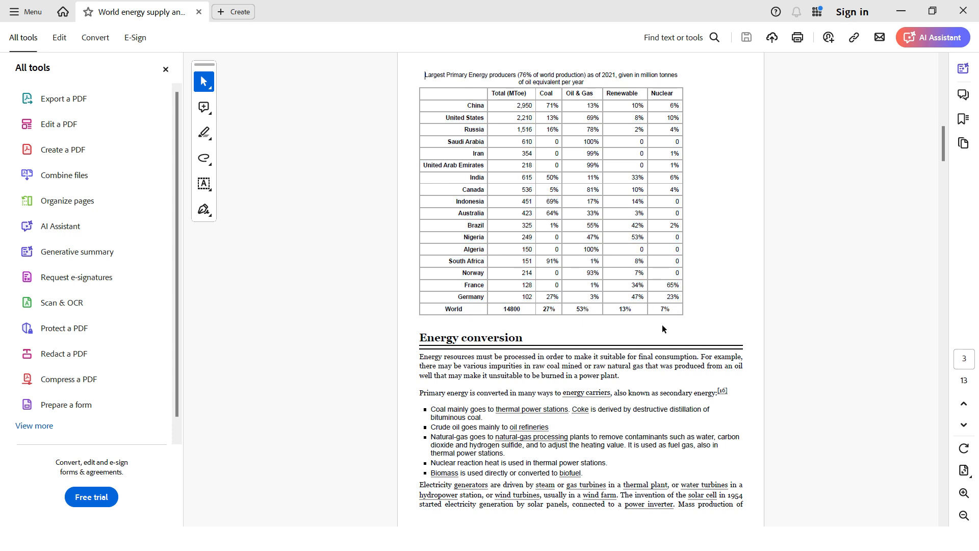
drag(672, 311, 491, 91)
right_click(503, 100)
click(514, 110)
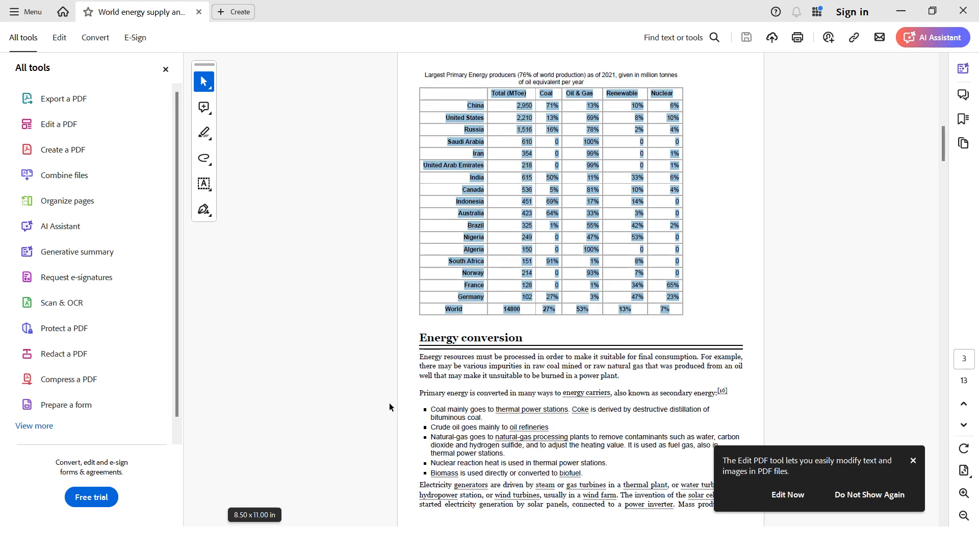
Step: Switch to the Book1 workbook in Excel and add a new worksheet
key(alt+Tab)
click(661, 214)
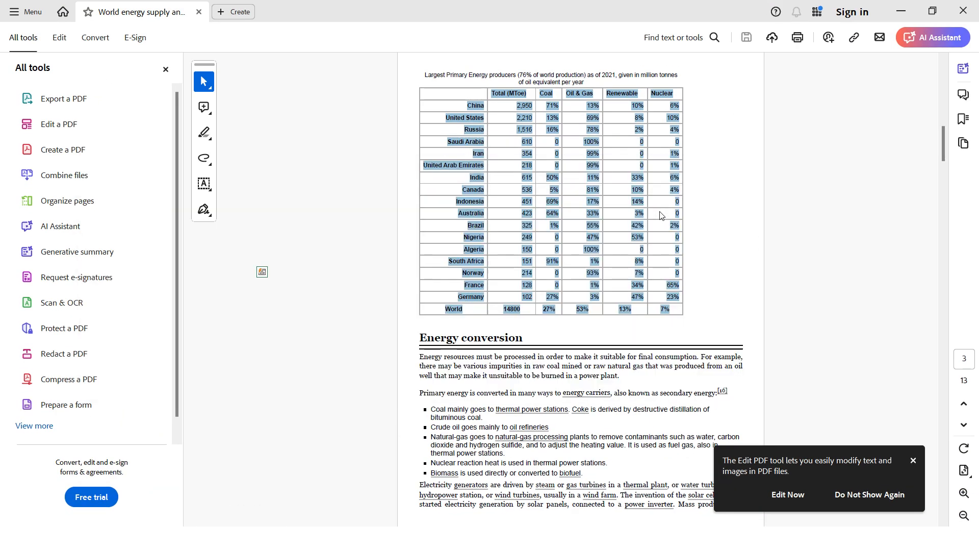
click(465, 508)
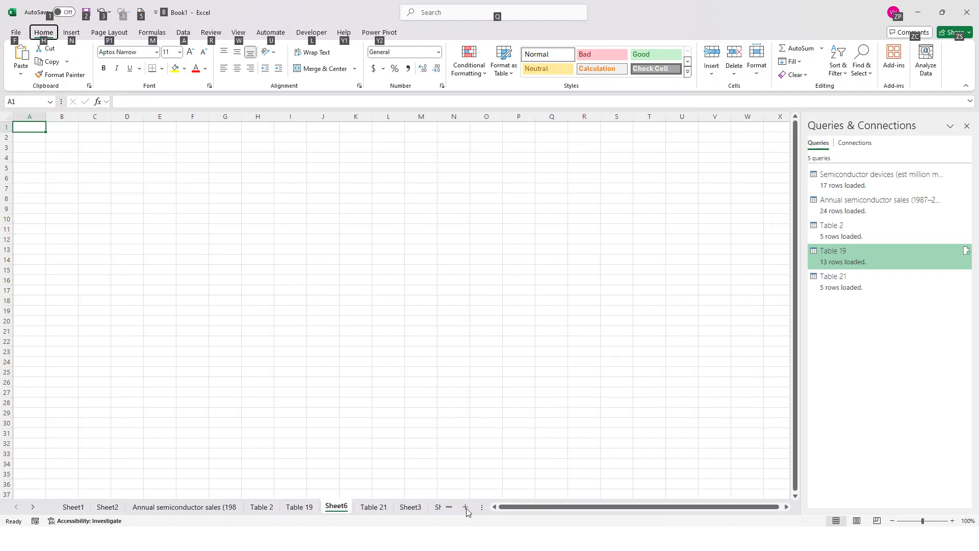
Step: Paste the copied PDF table as text at E3 and look through the pasted column
right_click(146, 153)
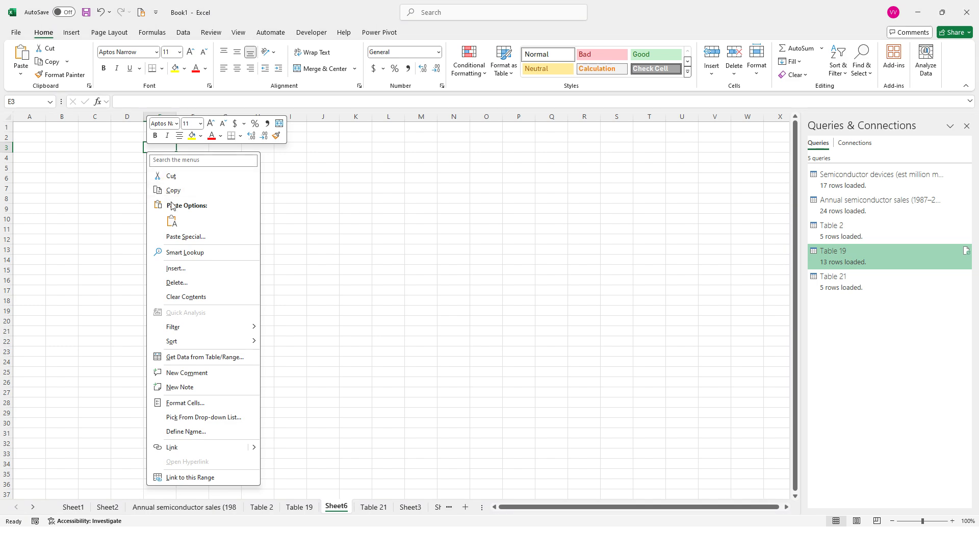
click(174, 219)
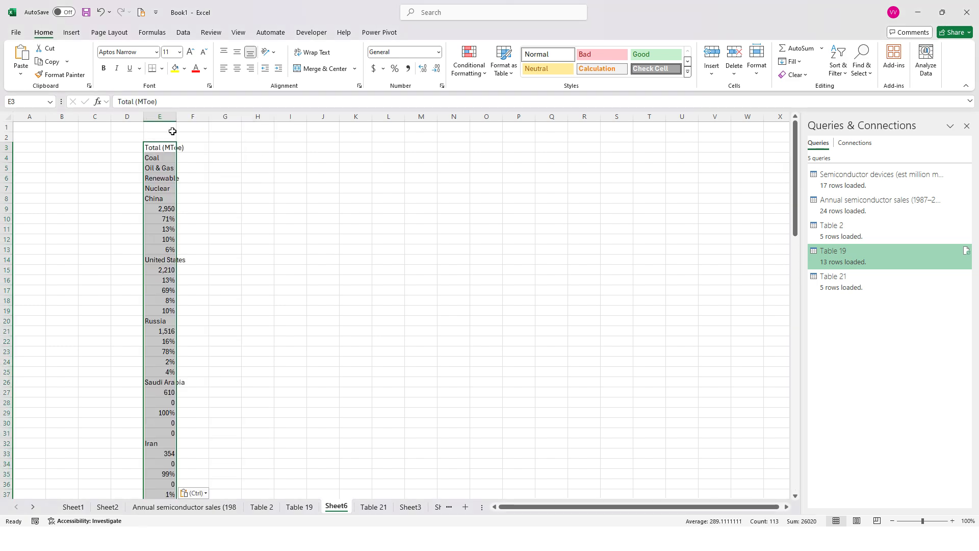
scroll(174, 186, down, 5)
scroll(161, 320, down, 10)
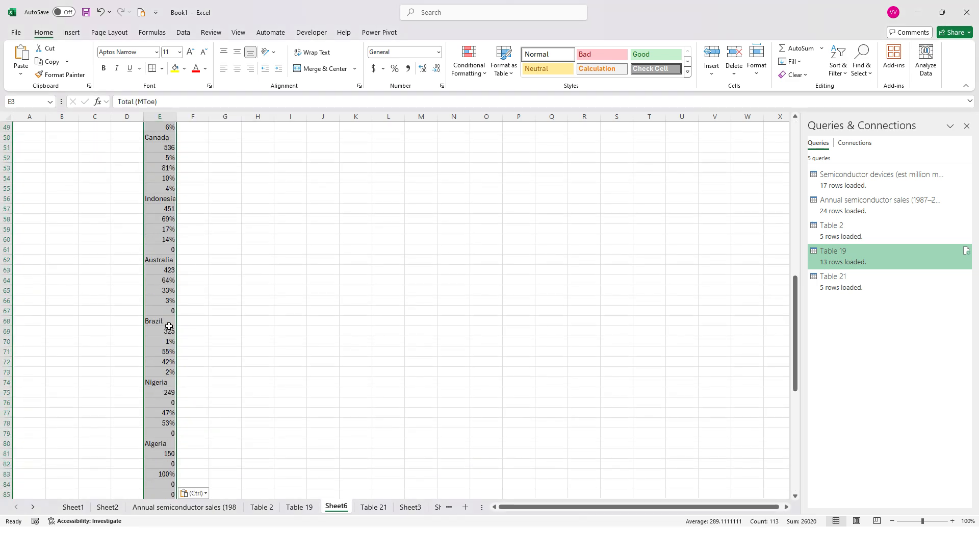
scroll(160, 293, up, 12)
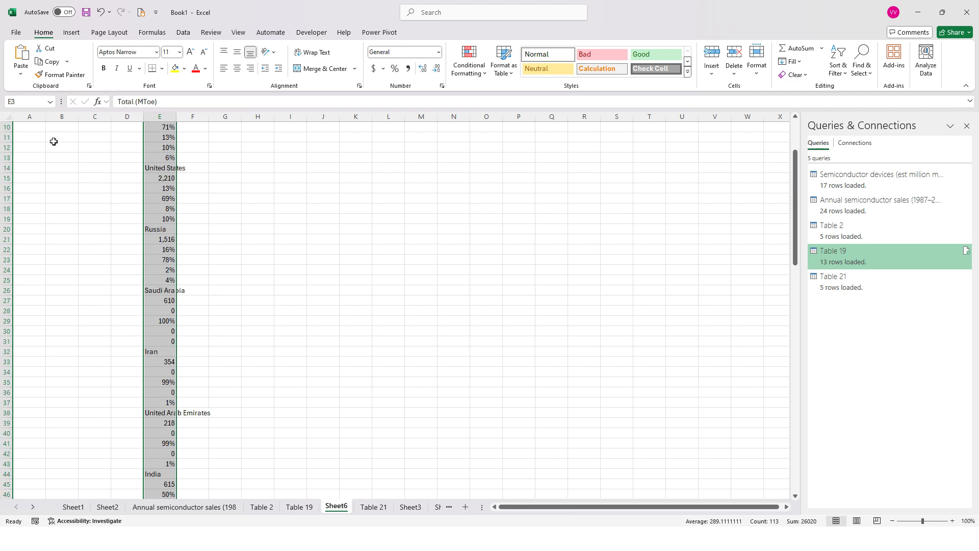
click(21, 75)
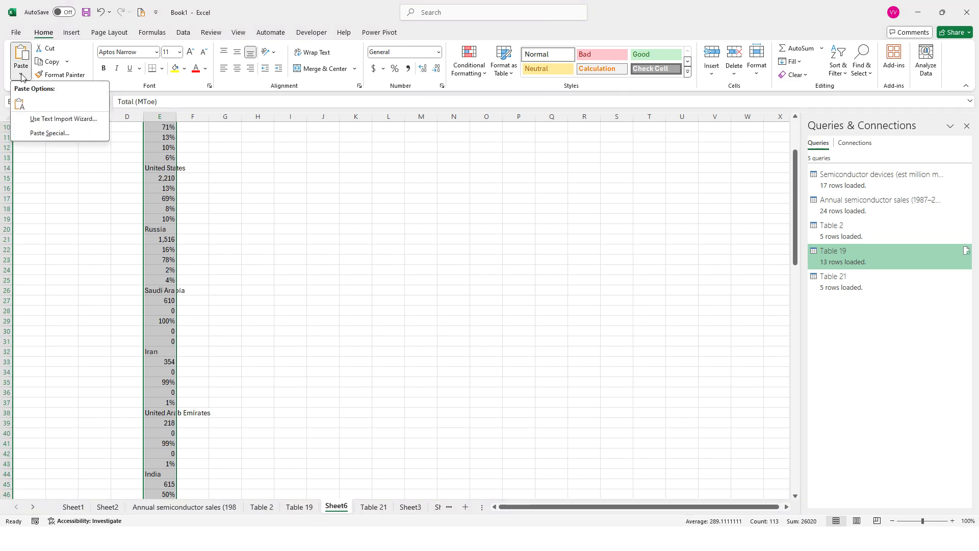
click(57, 123)
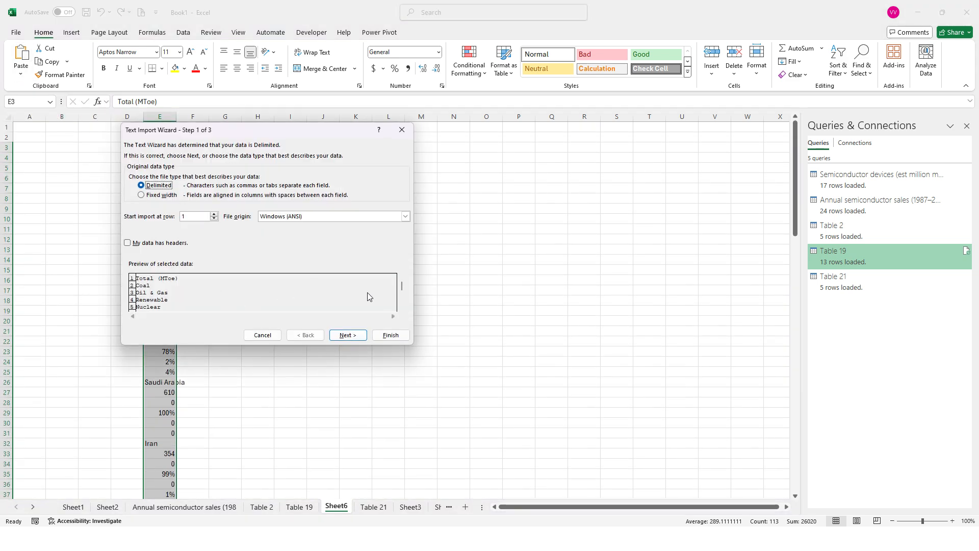
mouse_move(402, 285)
mouse_down()
mouse_move(401, 312)
mouse_move(403, 268)
mouse_up()
click(400, 289)
click(263, 335)
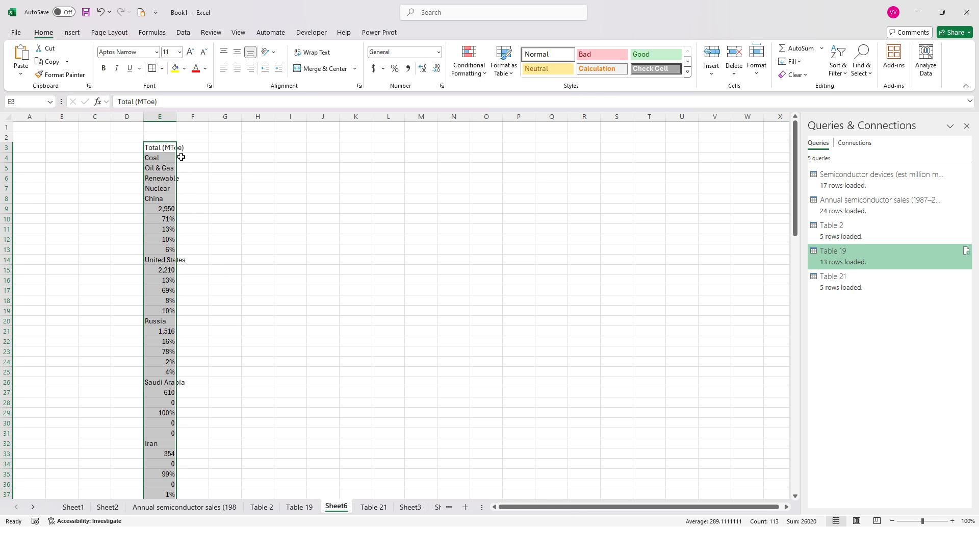
Step: Clear the pasted table contents from column E
click(172, 111)
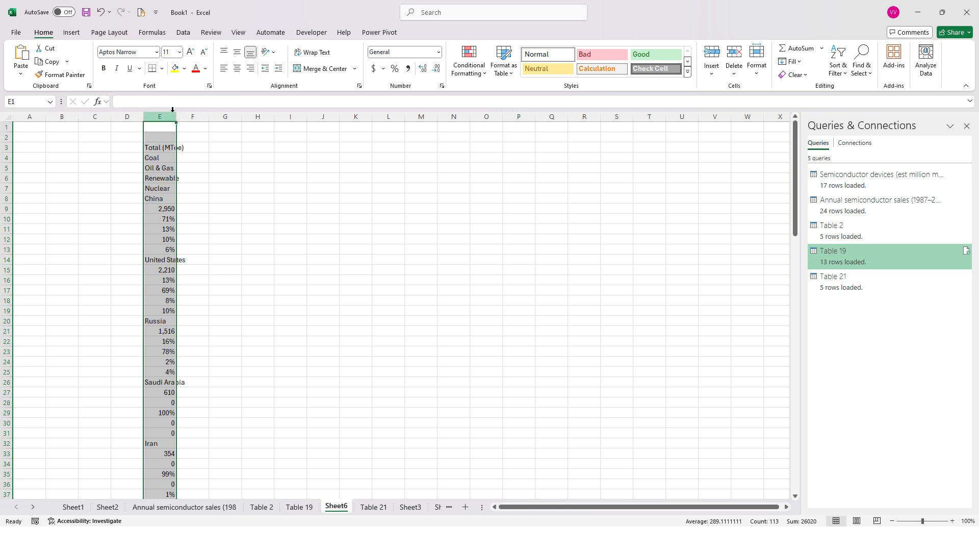
key(Delete)
click(228, 165)
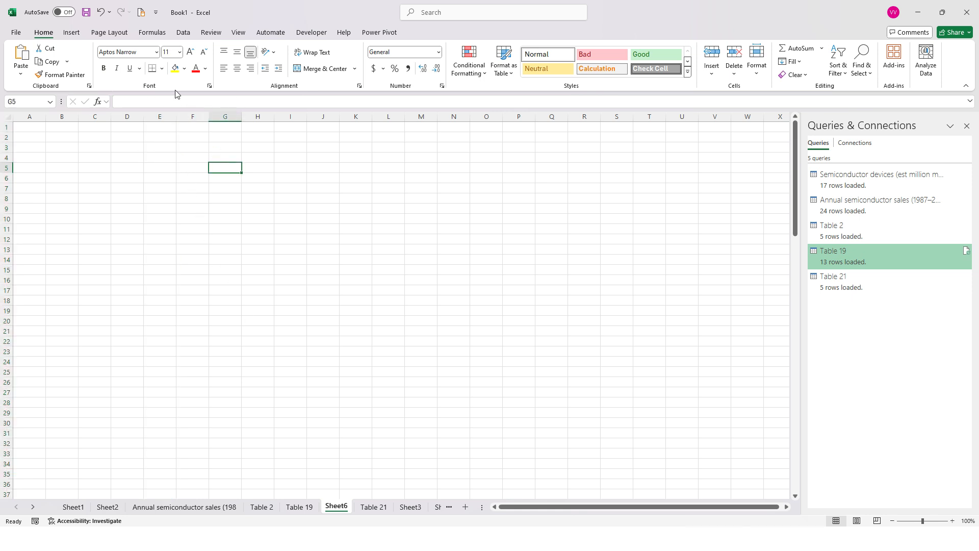
Step: Switch to the World energy supply and consumption PDF in Acrobat and close it
click(184, 33)
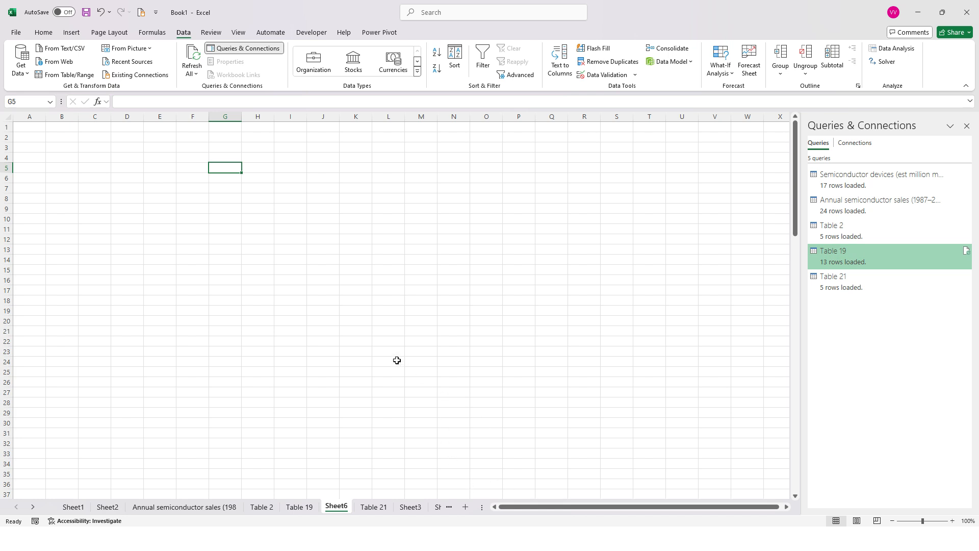
key(alt+Tab)
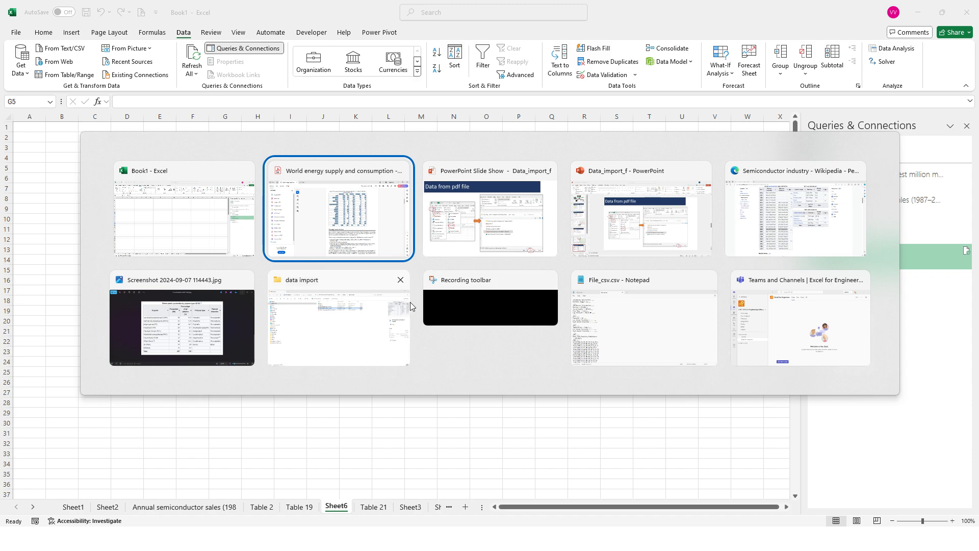
click(383, 208)
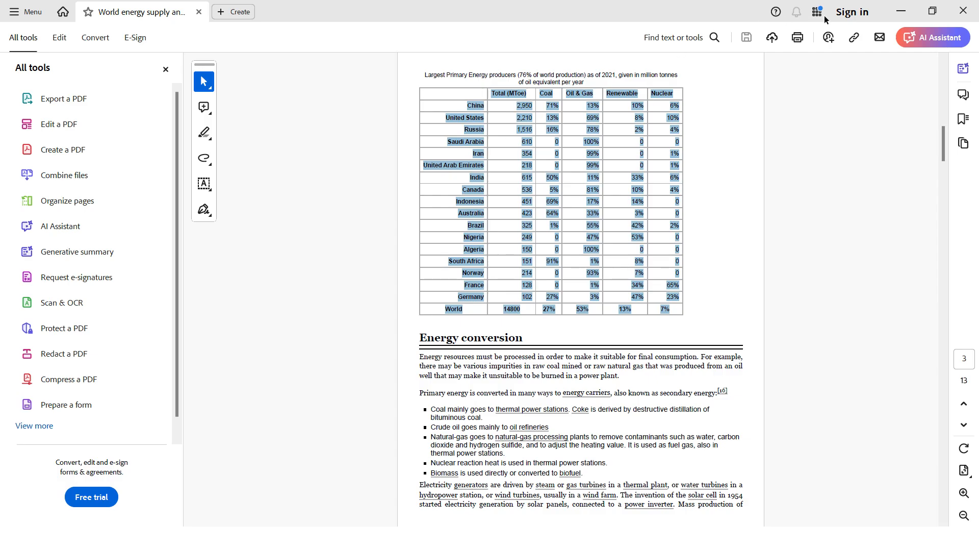
click(965, 20)
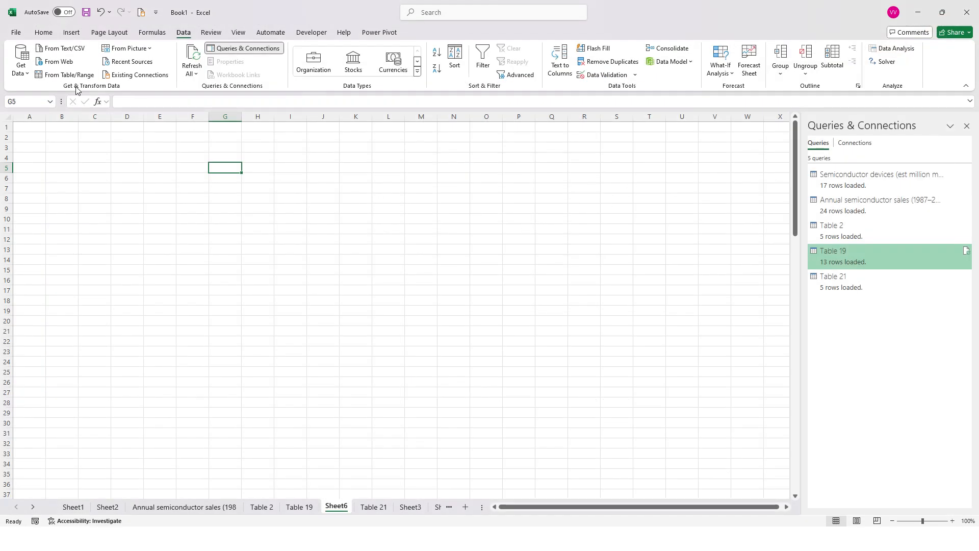
Step: Start a data import from the PDF file World energy supply and consumption - Wikipedia in the data import folder
click(27, 75)
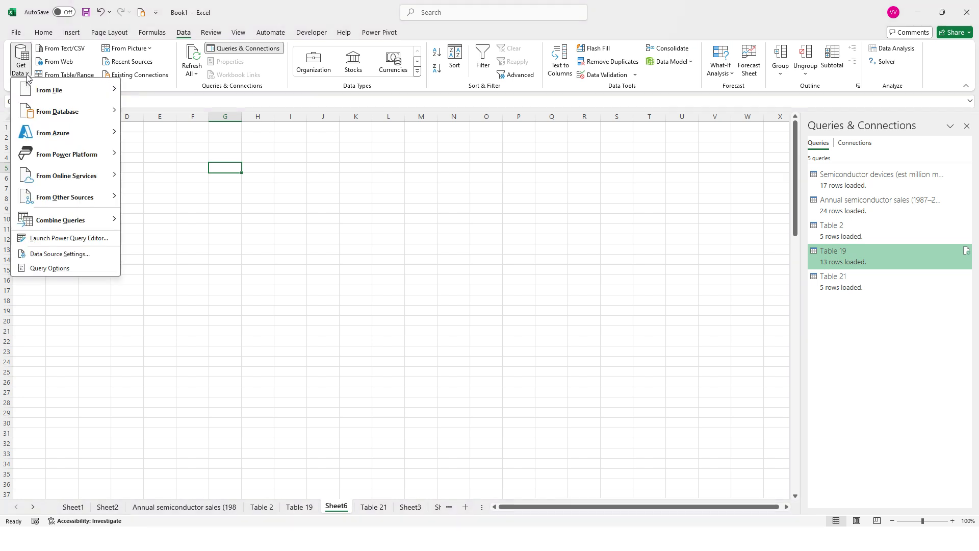
mouse_move(99, 97)
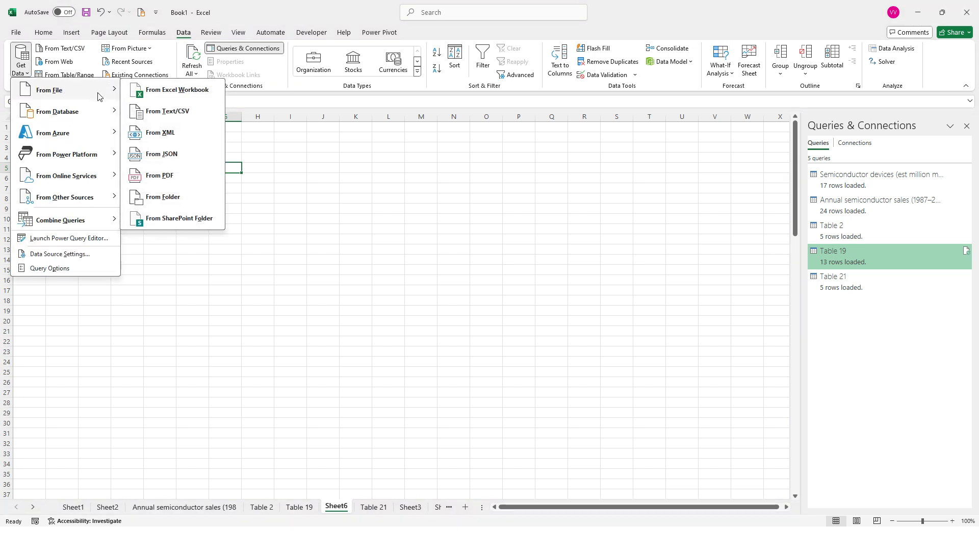
click(176, 175)
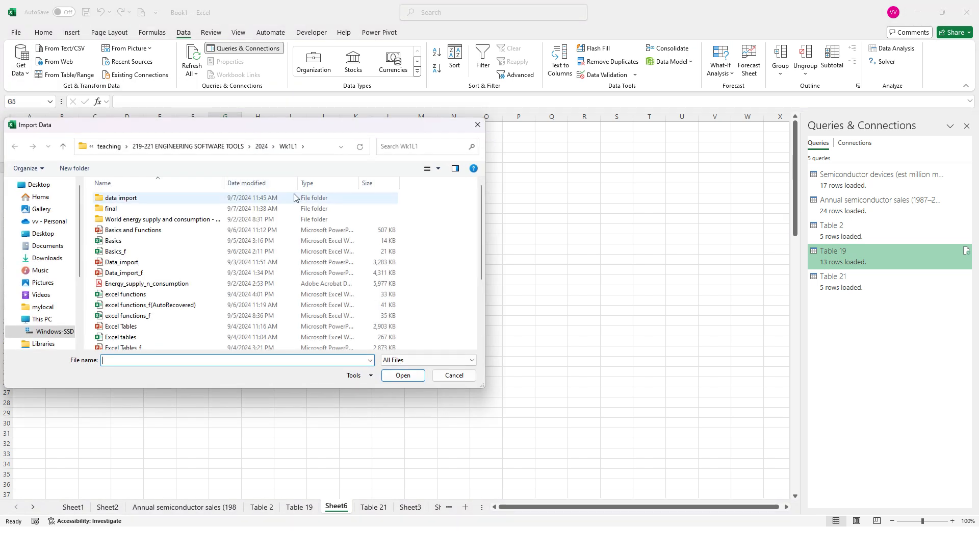
double_click(155, 201)
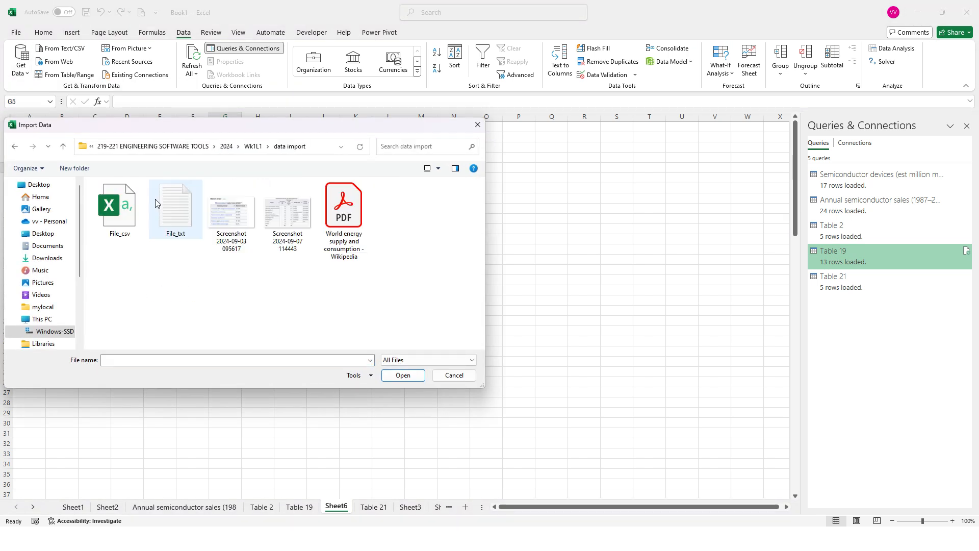
click(356, 212)
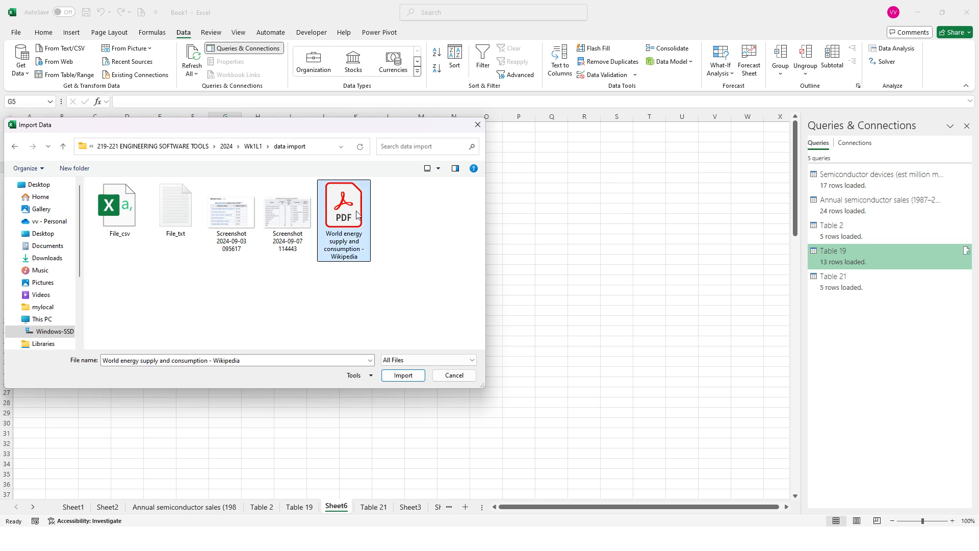
click(418, 376)
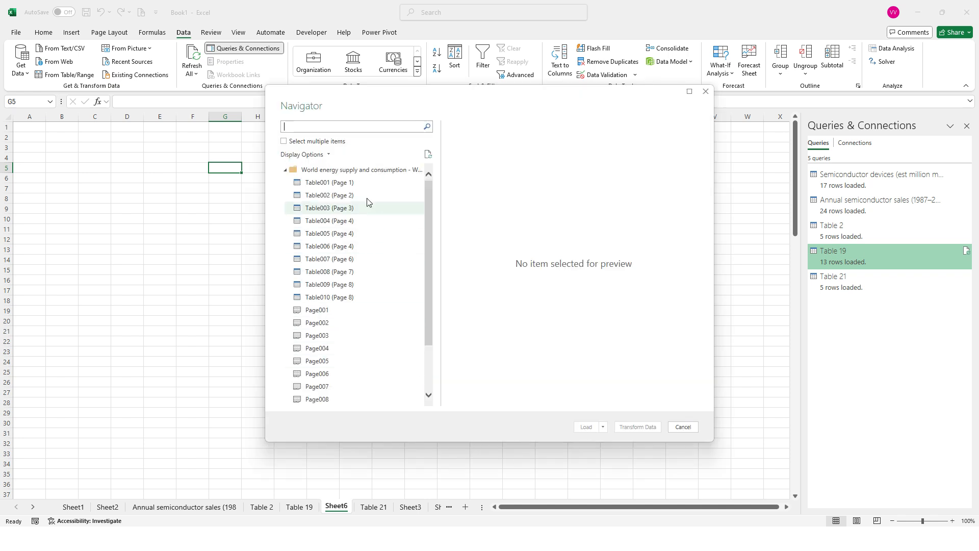
Step: Preview Table001 (Page 1) and Table002 (Page 2), and select Table003 (Page 3) as the table to import
click(352, 183)
click(349, 199)
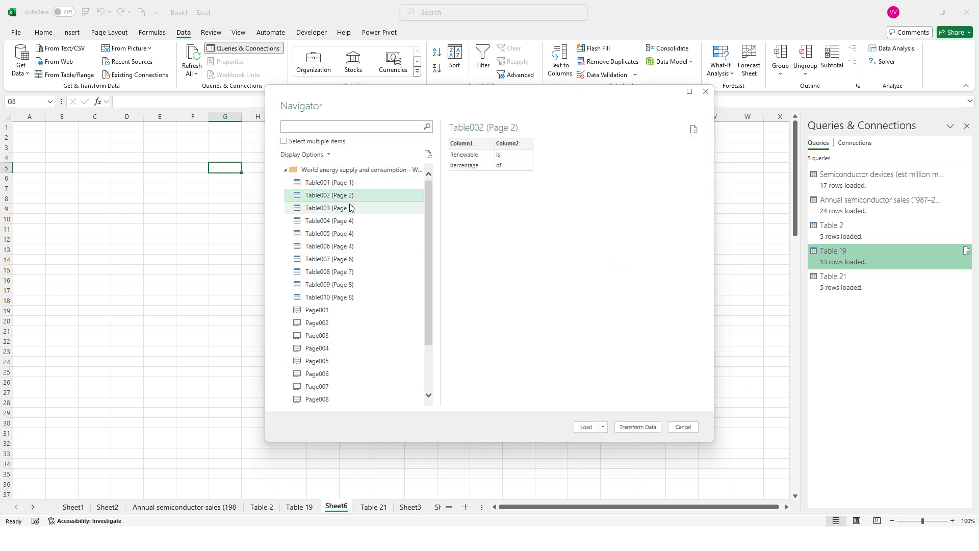
click(351, 208)
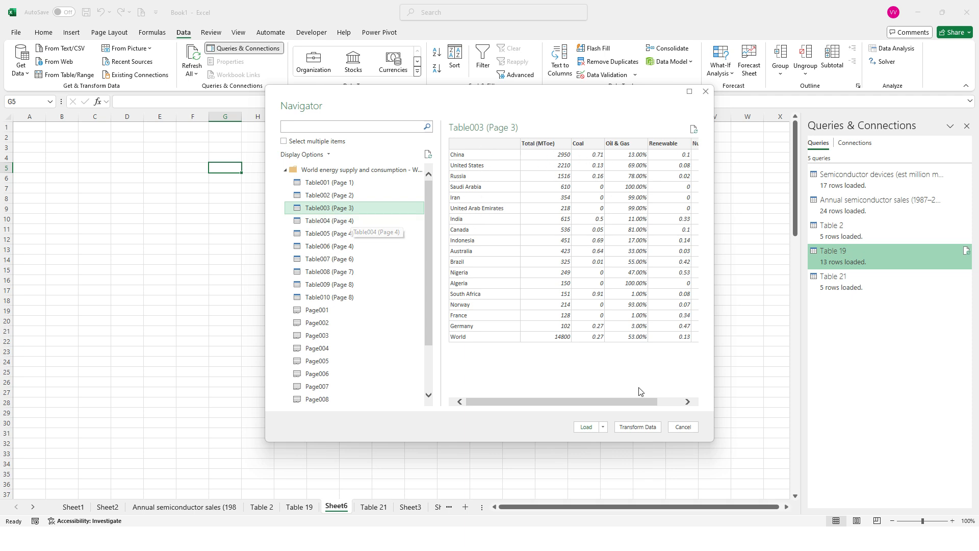
Step: Load the selected PDF data as a table into the existing worksheet Sheet6 at cell C5
click(603, 428)
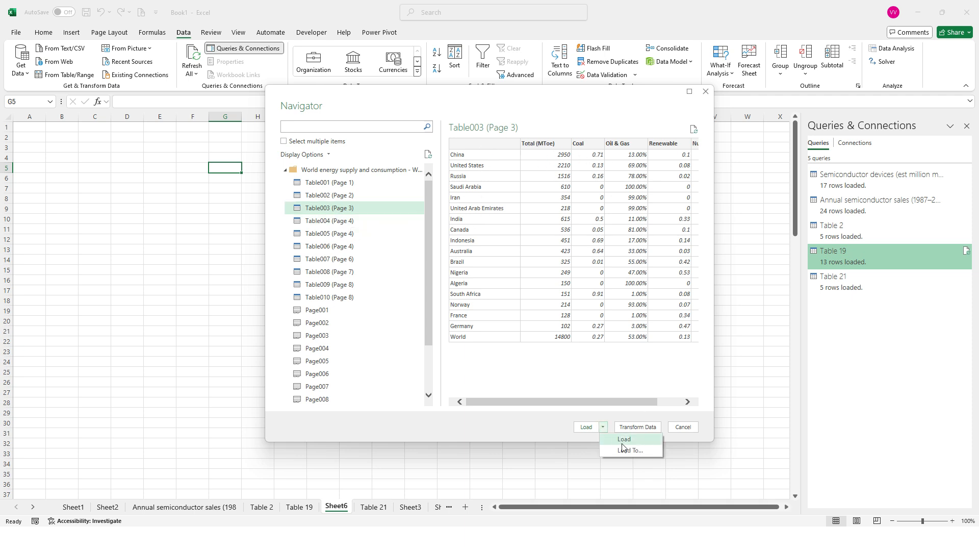
click(625, 451)
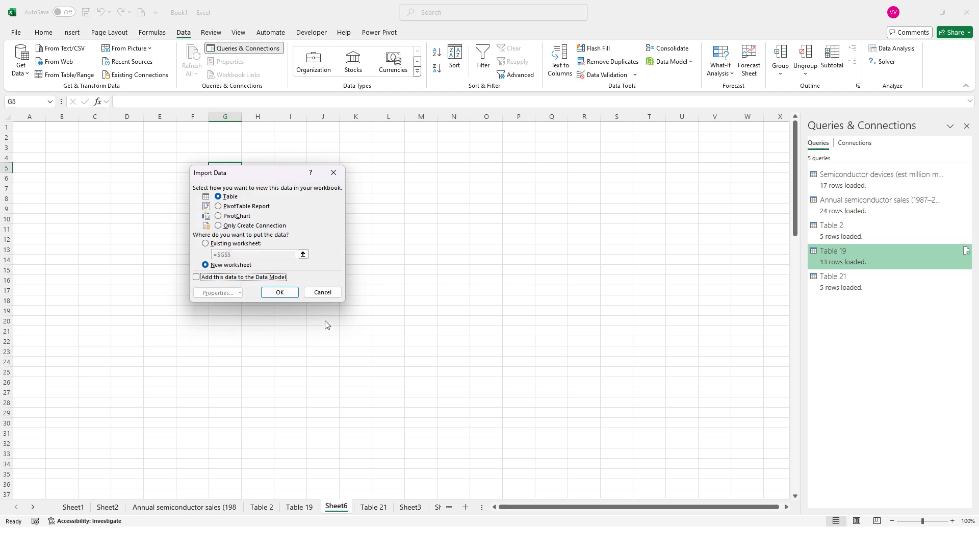
click(228, 244)
click(126, 168)
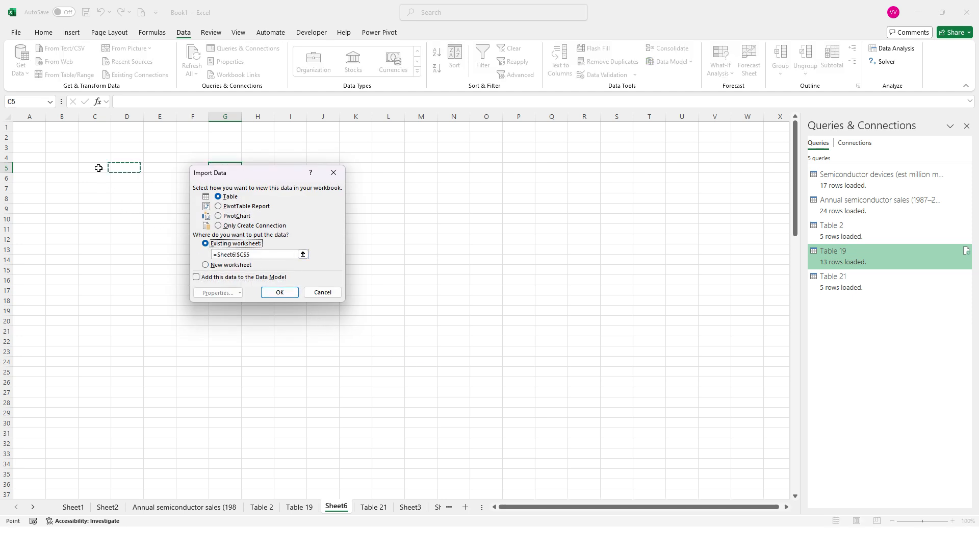
click(97, 167)
click(280, 293)
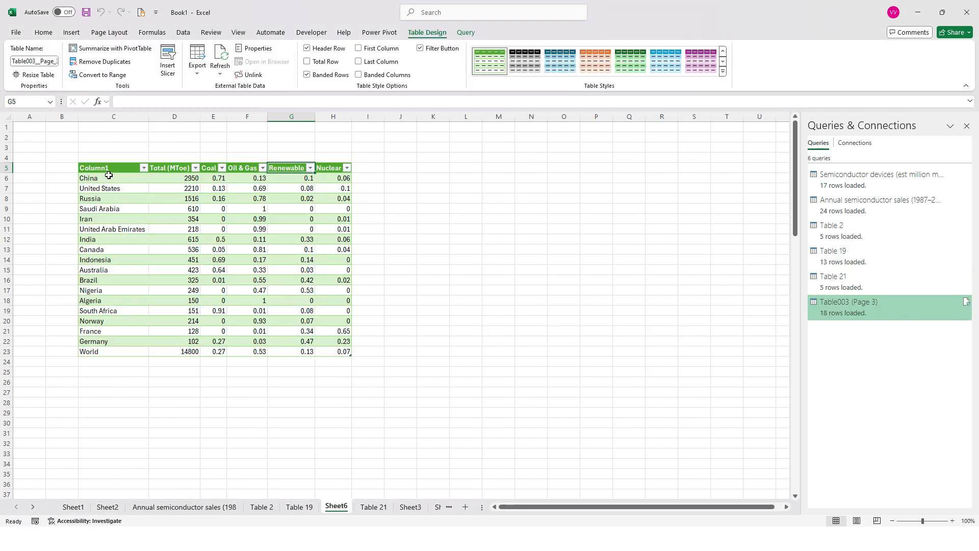
click(108, 175)
drag(107, 168, 337, 351)
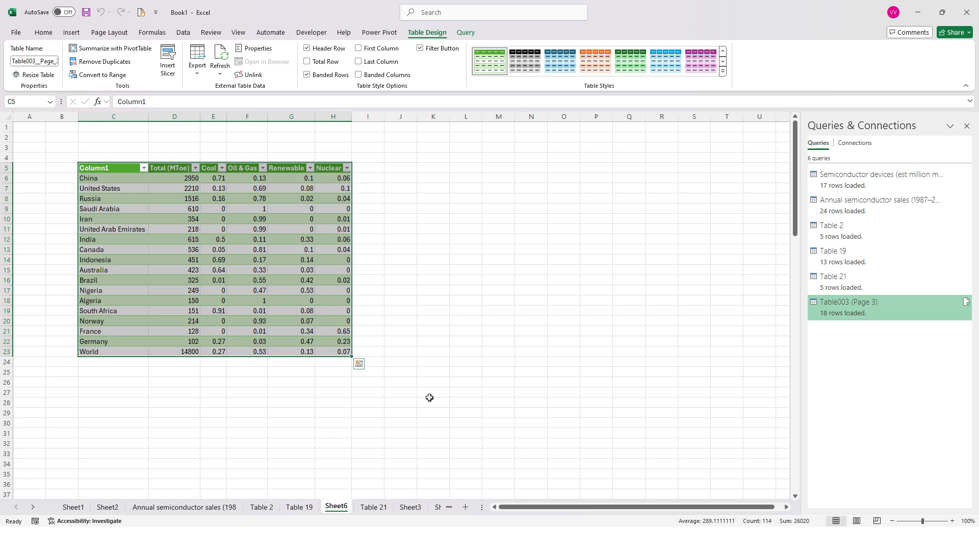
click(432, 341)
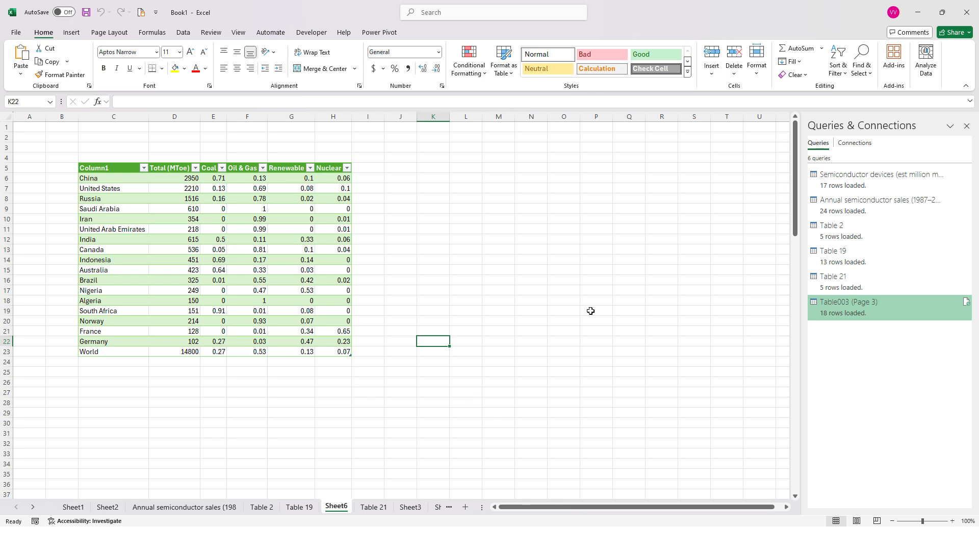
key(alt)
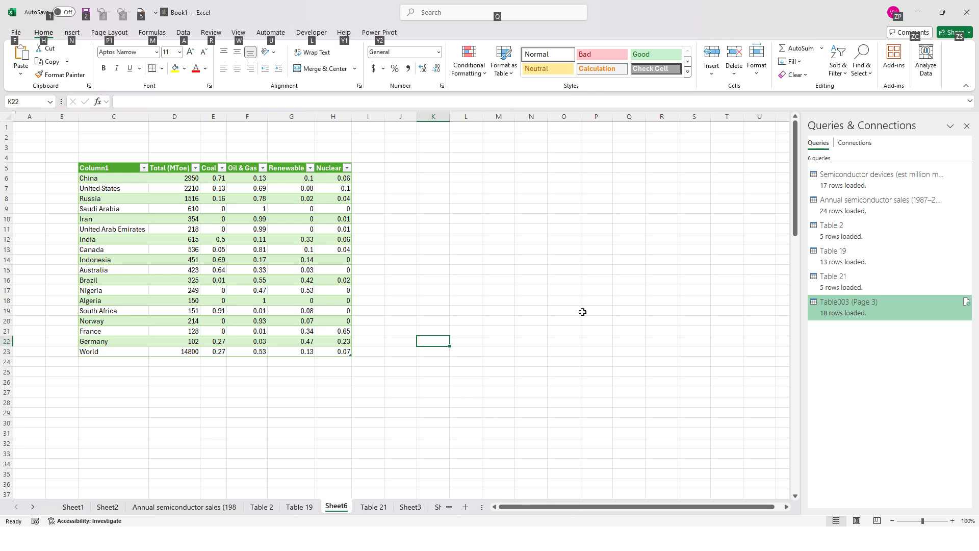
click(531, 309)
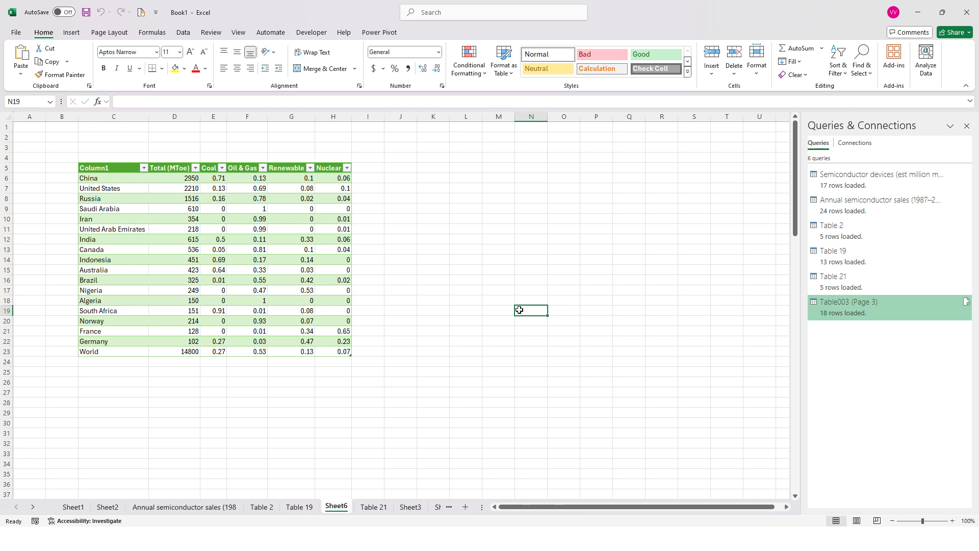
Step: Switch to File_csv.csv in Notepad and examine its device header lines and the comma-separated date, time, humidity and temperature records
key(super+d)
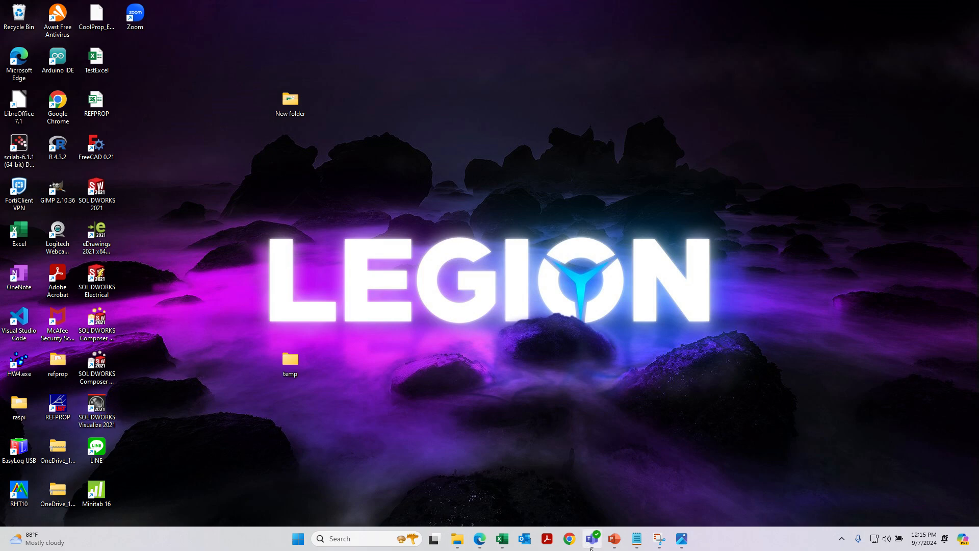
click(638, 541)
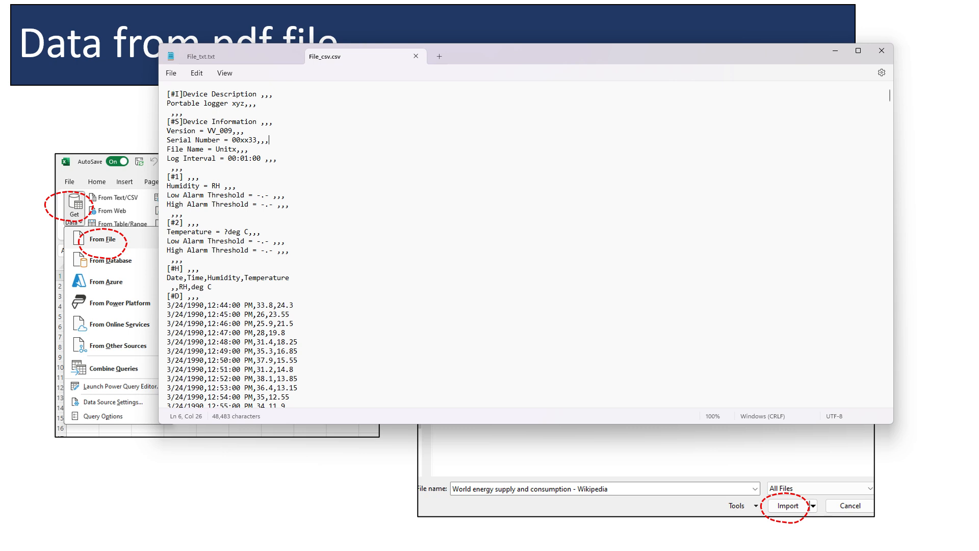
drag(167, 93, 311, 350)
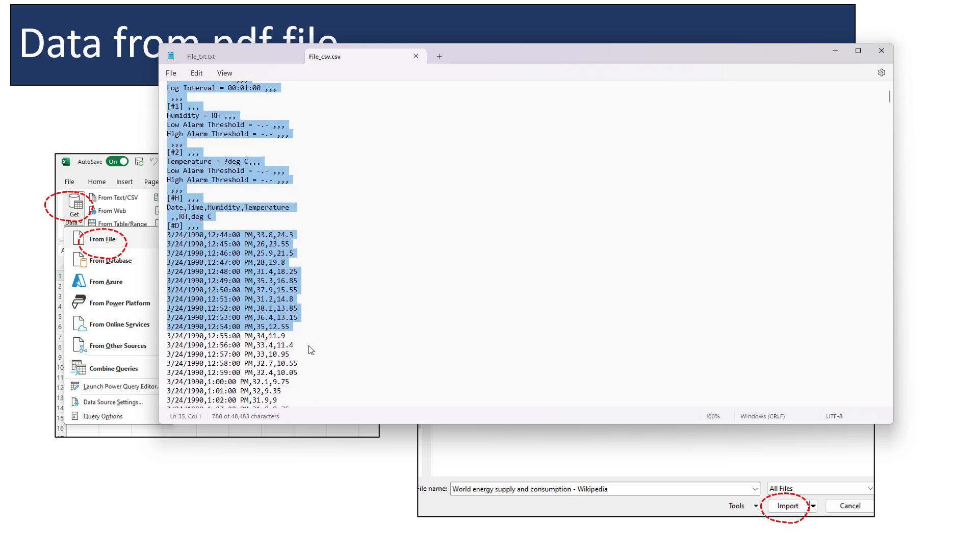
scroll(311, 350, down, 18)
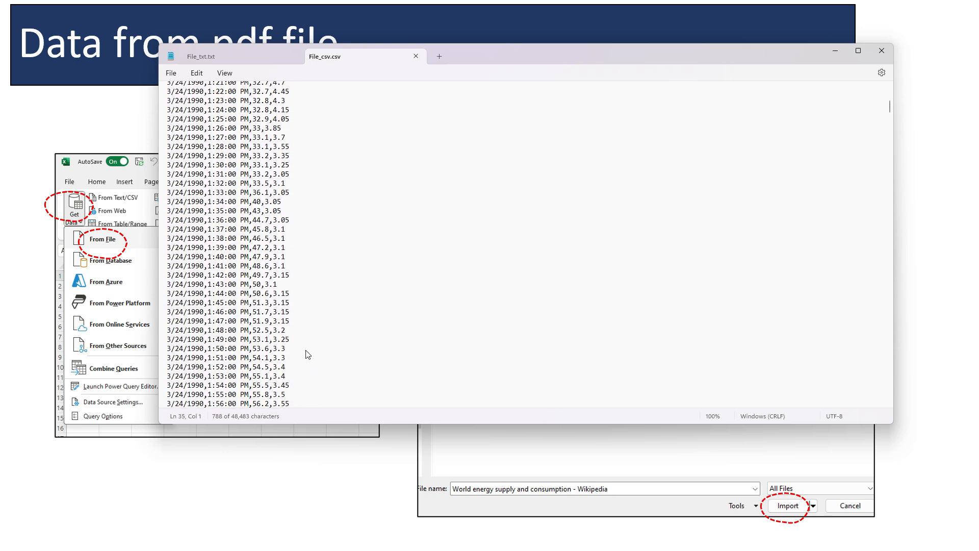
scroll(308, 354, down, 12)
scroll(347, 357, up, 8)
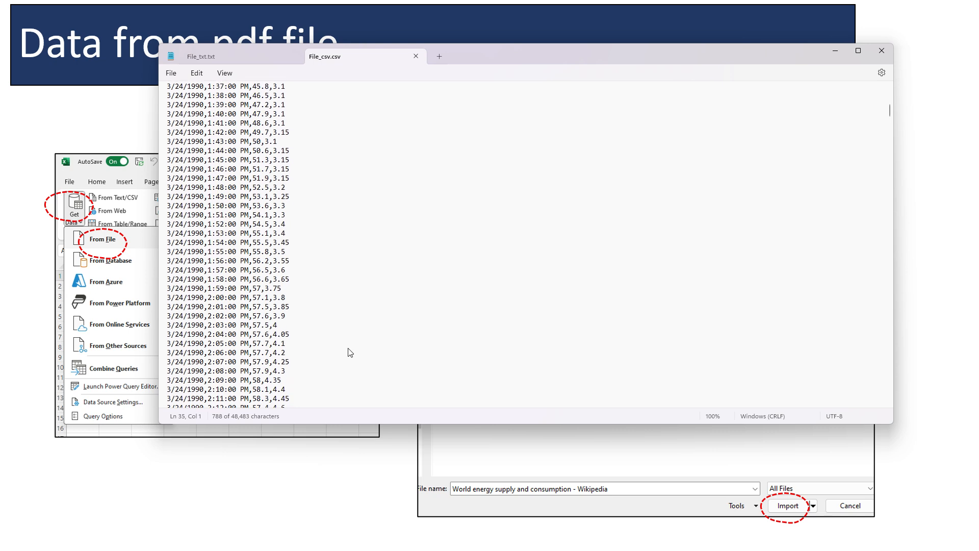
scroll(347, 352, up, 20)
click(243, 300)
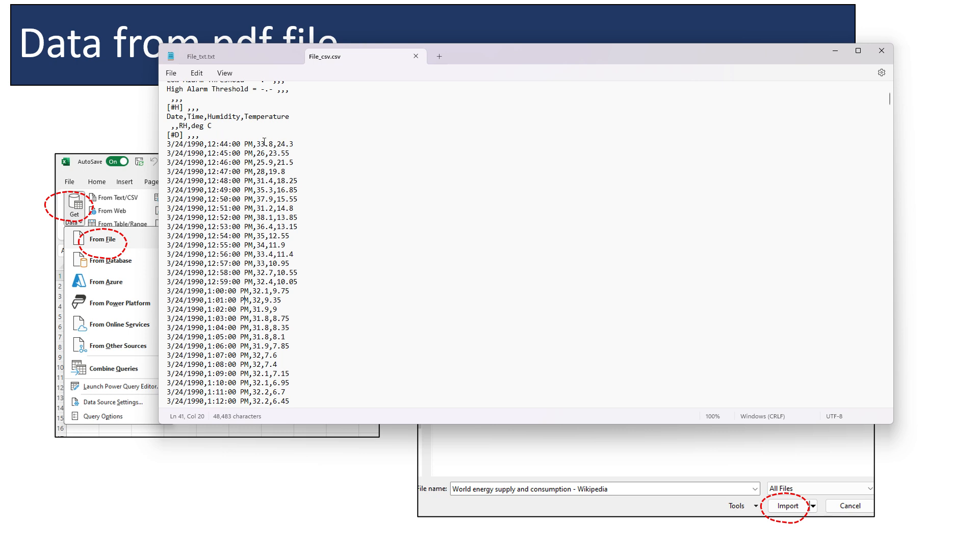
scroll(289, 153, up, 3)
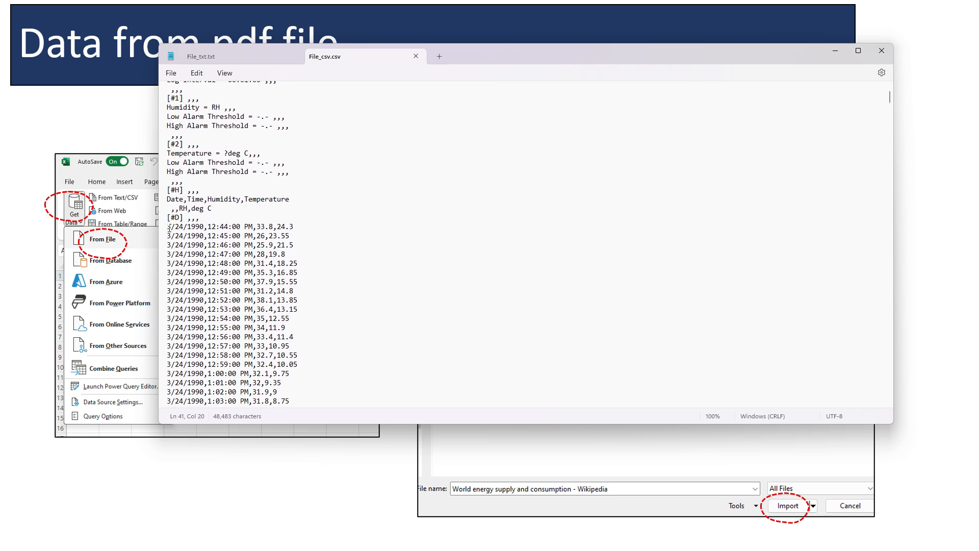
drag(167, 226, 296, 406)
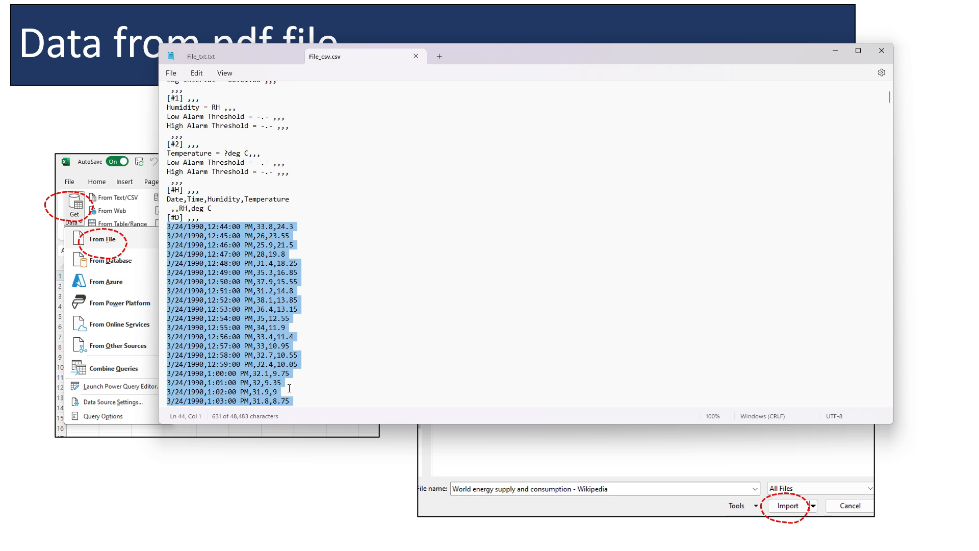
scroll(221, 272, up, 3)
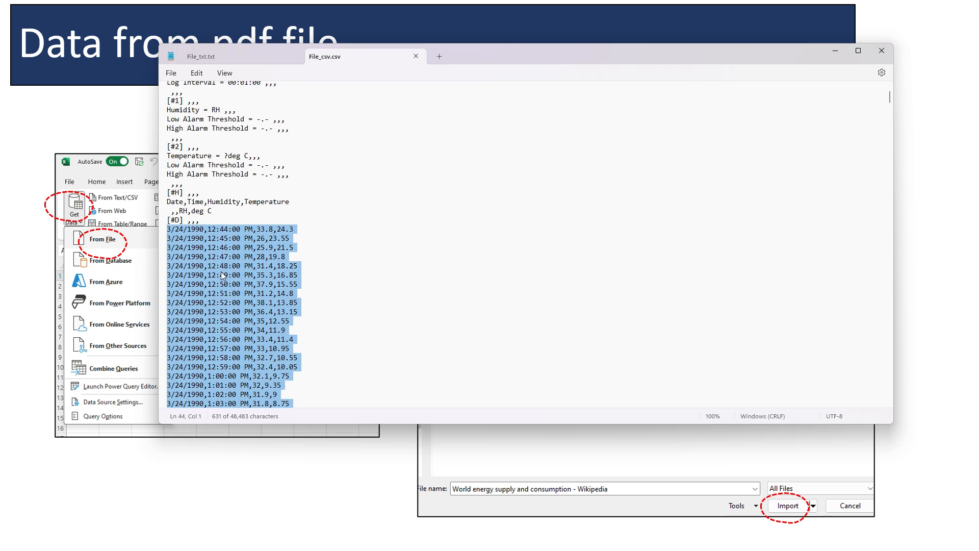
Step: Copy the entire contents of File_csv.csv
click(169, 97)
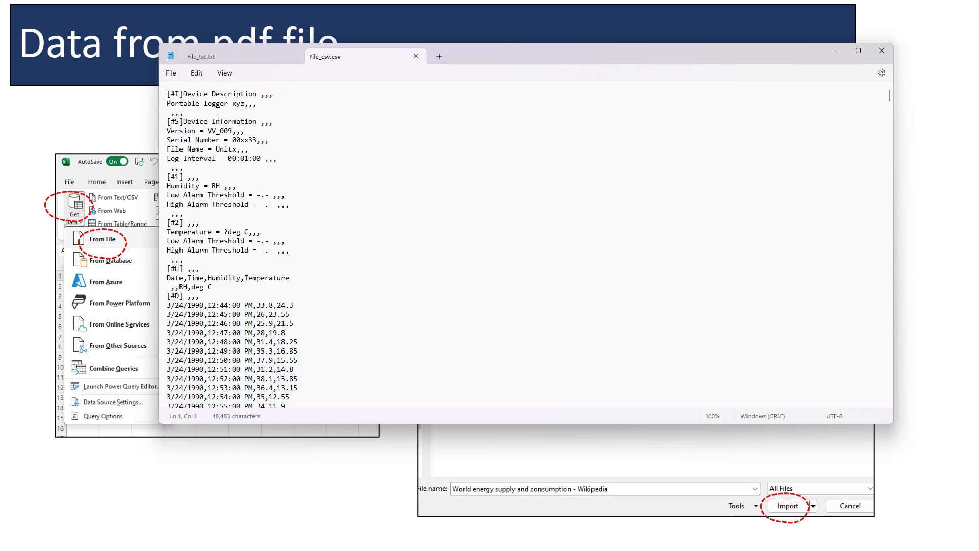
key(ctrl+a)
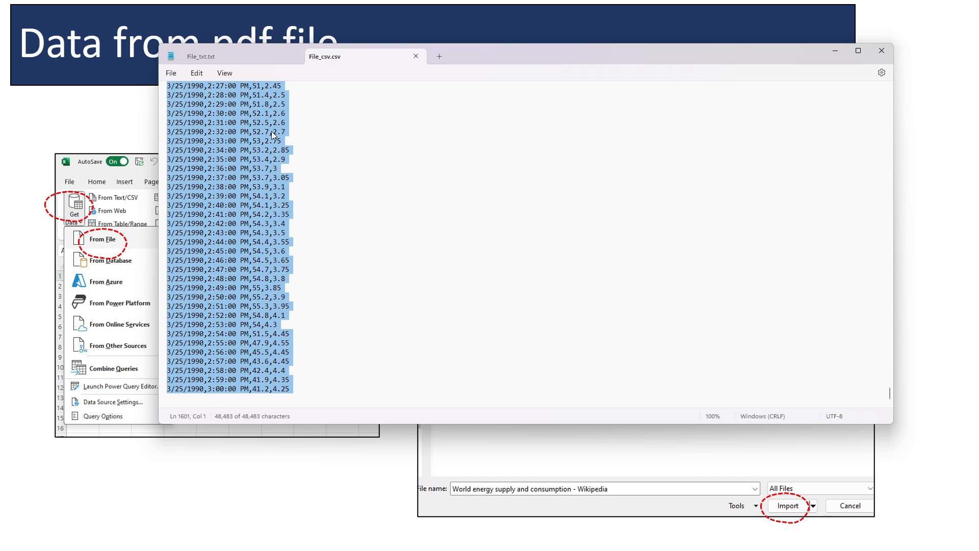
right_click(245, 156)
click(289, 202)
Step: Switch to the Excel workbook and start pasting the copied text at cell A1 of Sheet3 with the Text Import Wizard, as Delimited data
key(alt+Tab)
click(361, 228)
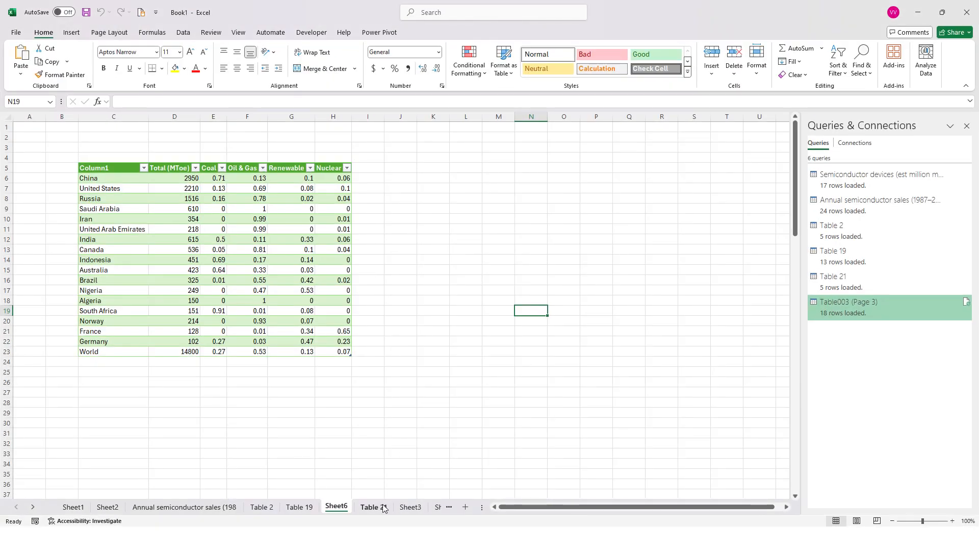
click(410, 506)
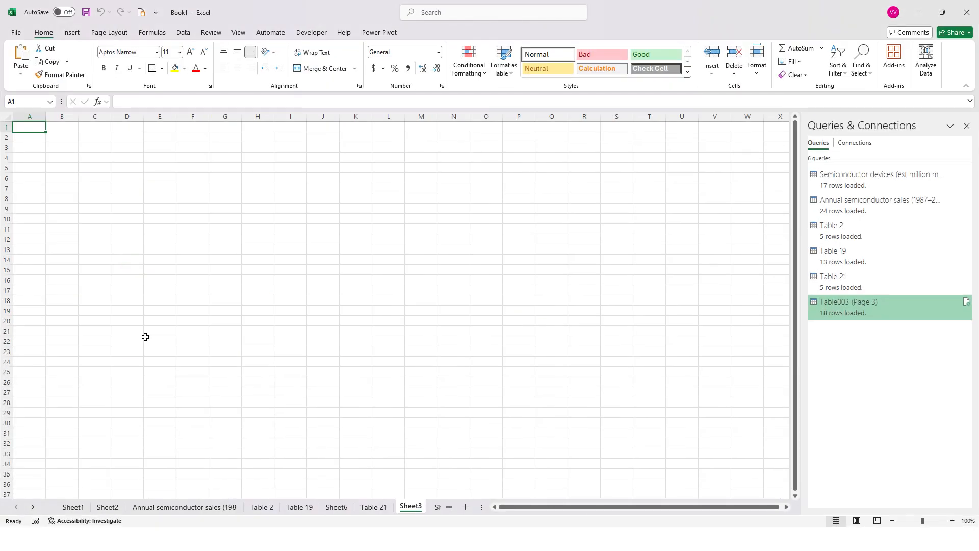
click(29, 76)
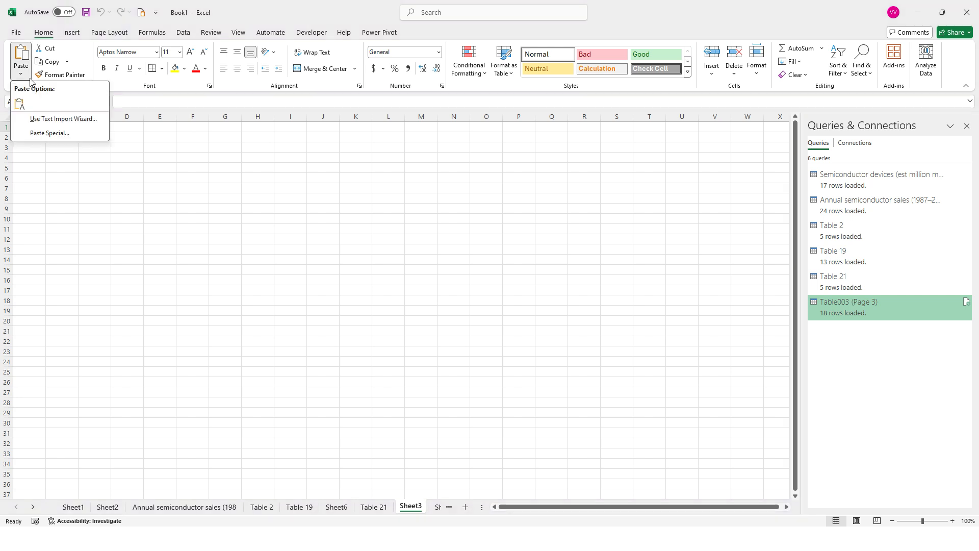
click(61, 120)
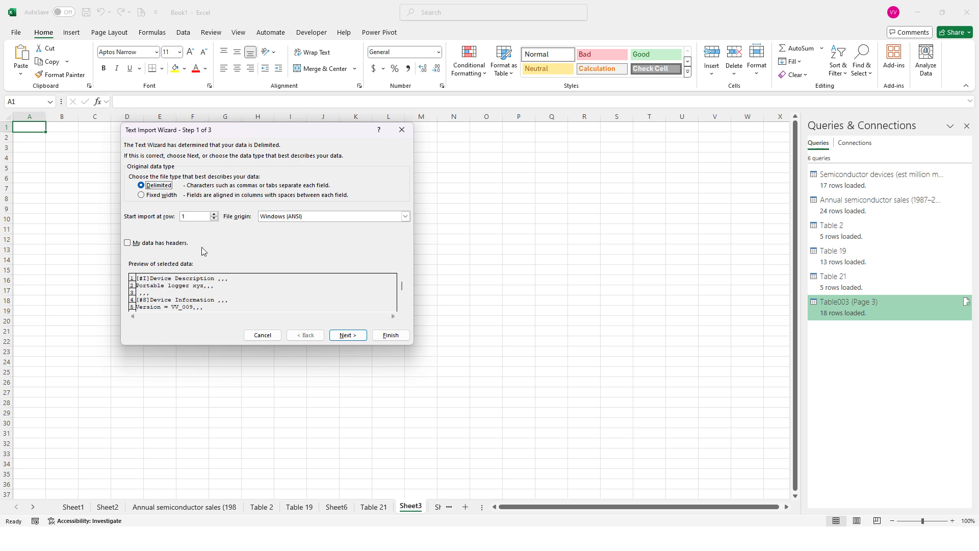
click(169, 195)
click(168, 186)
click(348, 335)
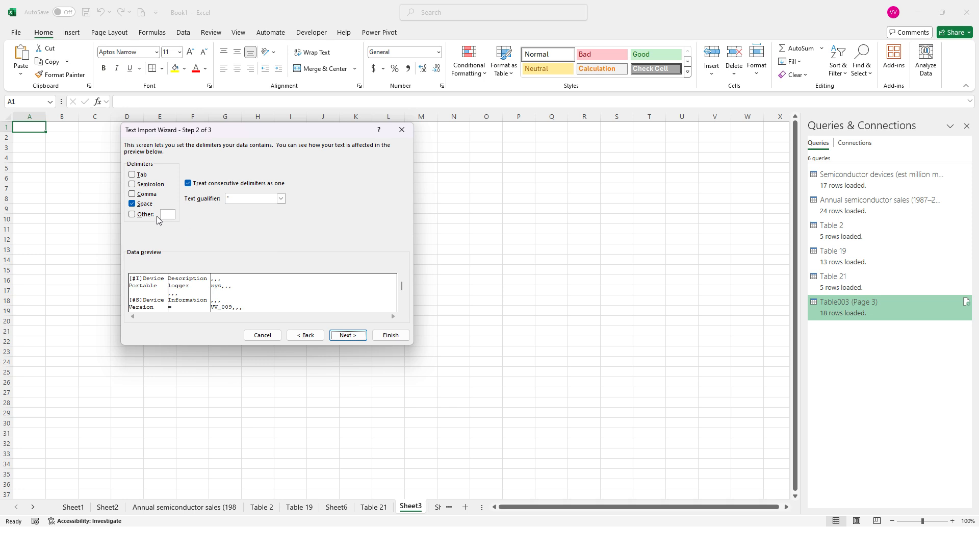
Step: Split the text by Comma only, without treating consecutive delimiters as one, and finish the import with the General column format
click(143, 204)
click(141, 195)
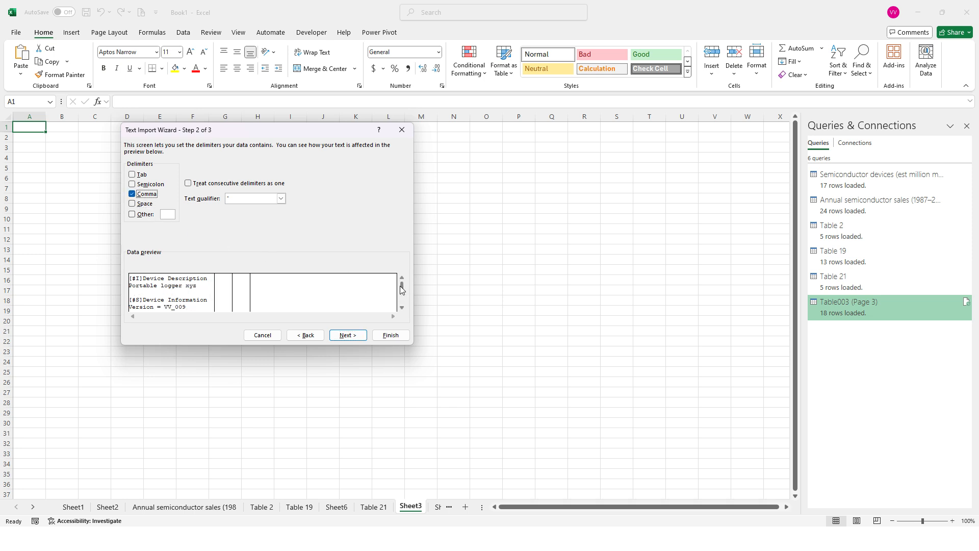
mouse_move(402, 290)
mouse_down()
mouse_move(400, 301)
mouse_move(401, 291)
mouse_up()
click(402, 307)
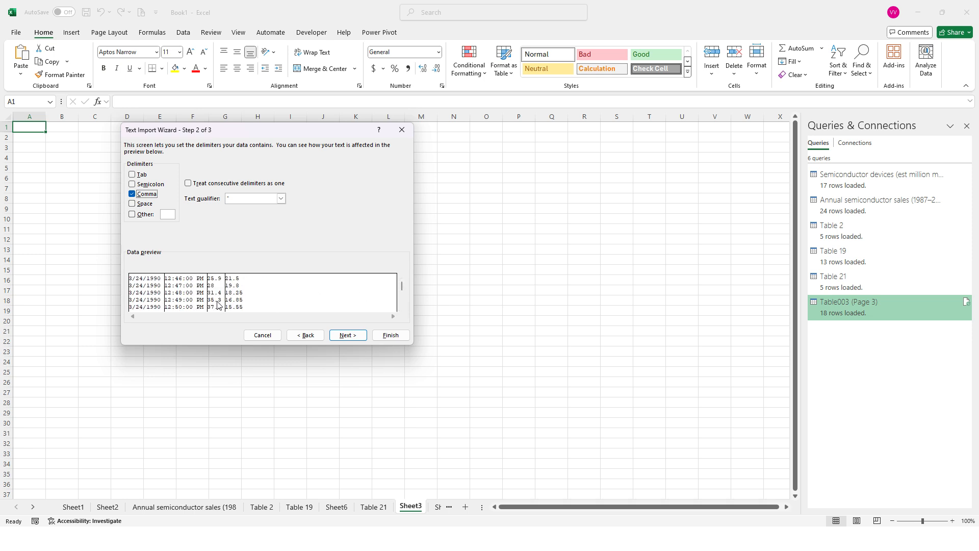
click(349, 336)
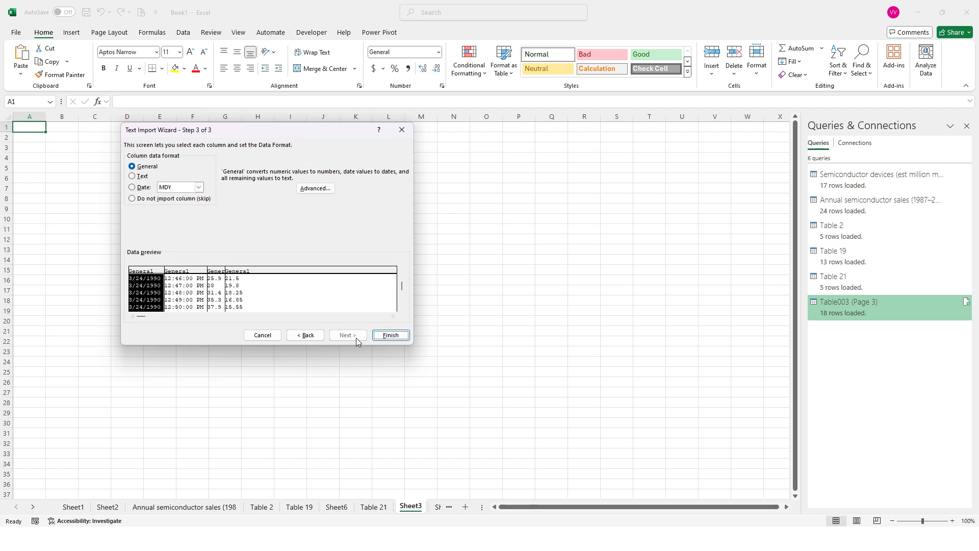
click(395, 339)
Step: Widen columns B, C and D of the pasted data on Sheet3
scroll(194, 356, down, 5)
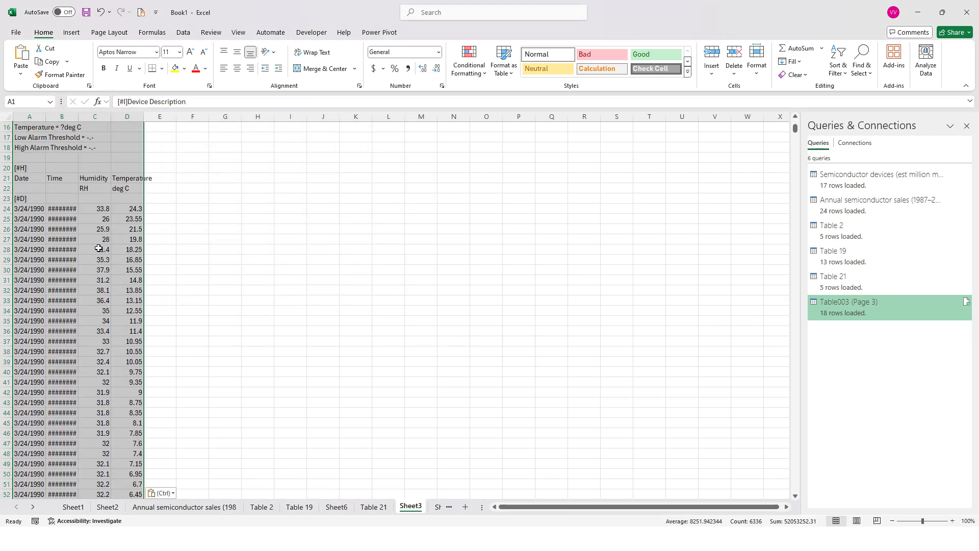
scroll(74, 165, up, 4)
drag(78, 117, 219, 117)
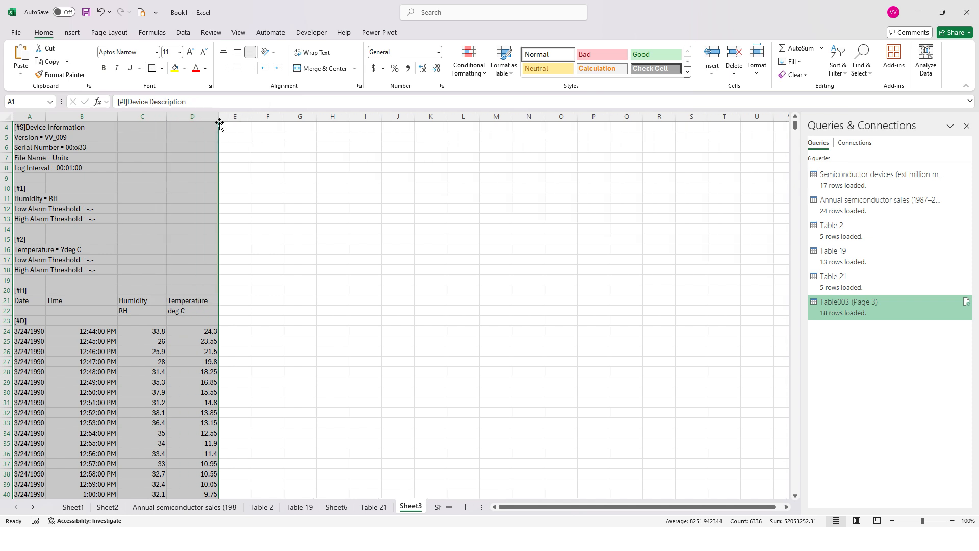
click(344, 278)
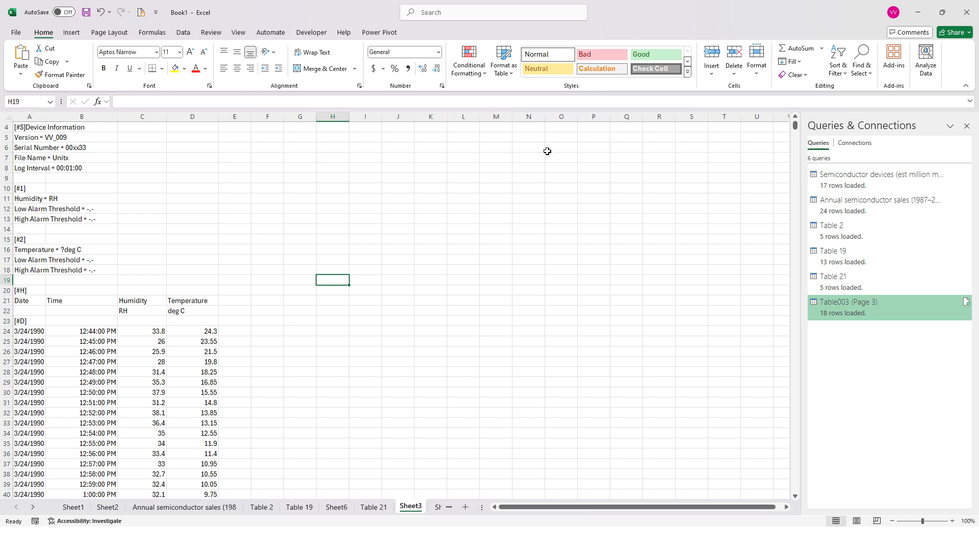
Step: Start a text/CSV data import of File_csv from the data import folder, with data type detection based on the entire dataset
click(183, 32)
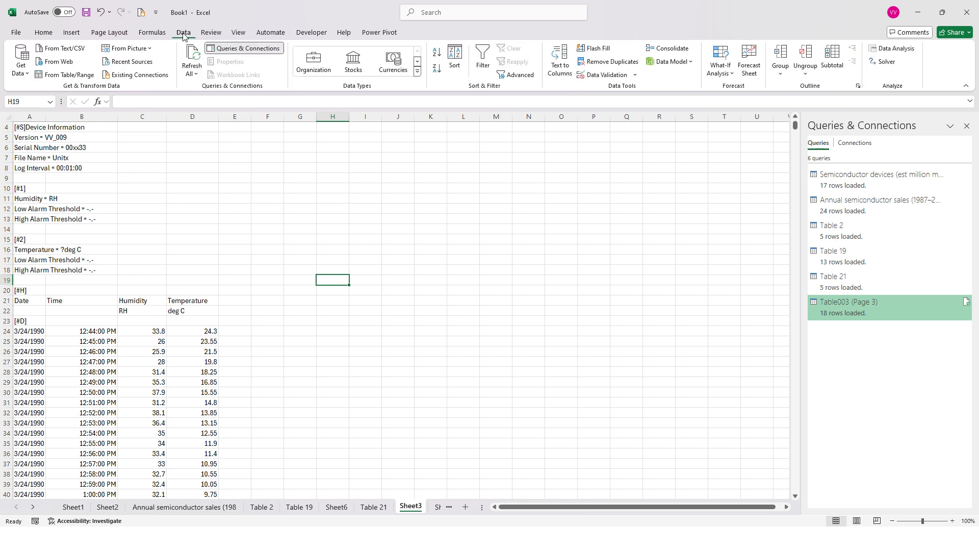
click(73, 50)
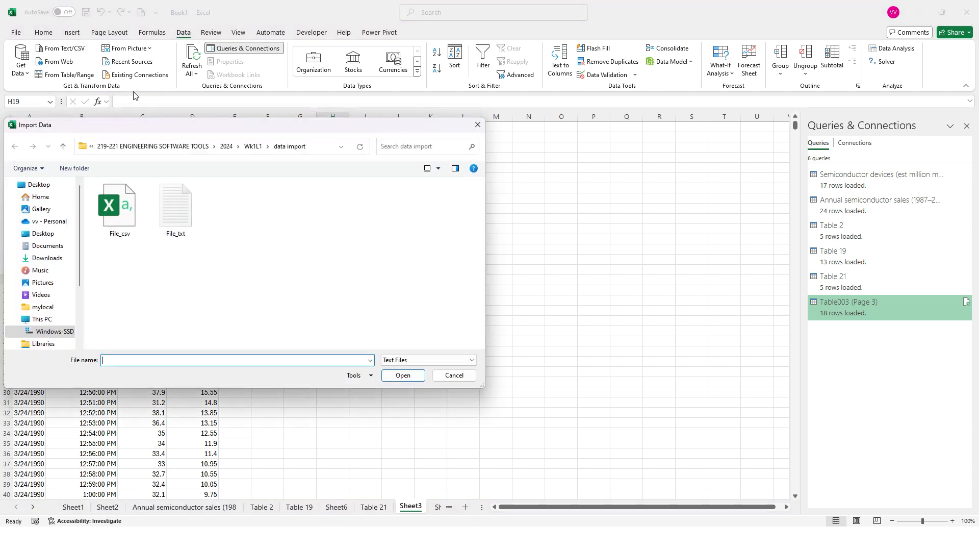
double_click(125, 212)
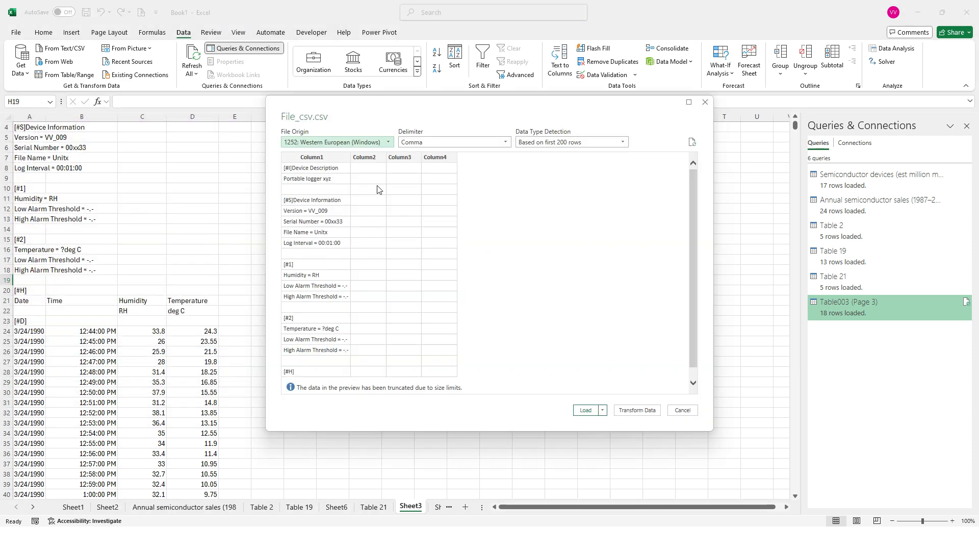
click(580, 142)
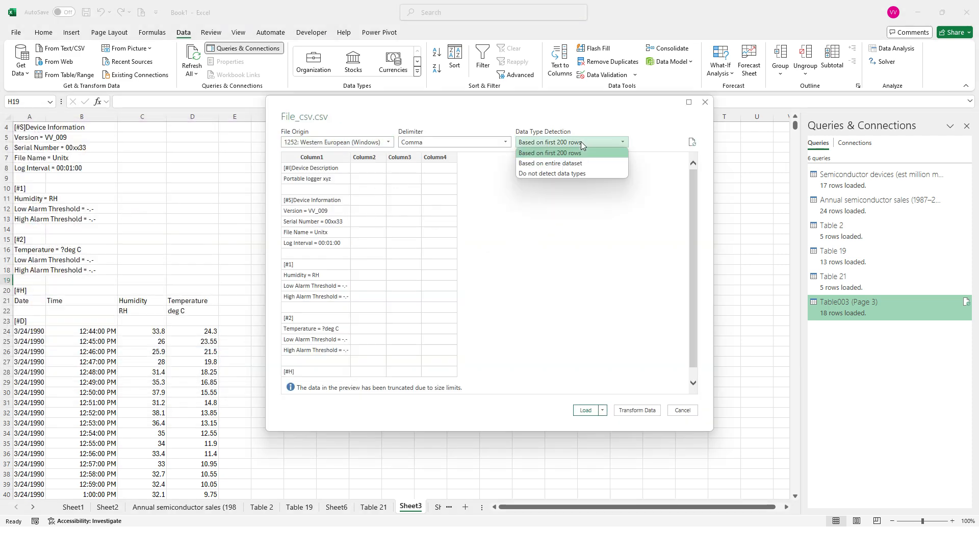
click(576, 164)
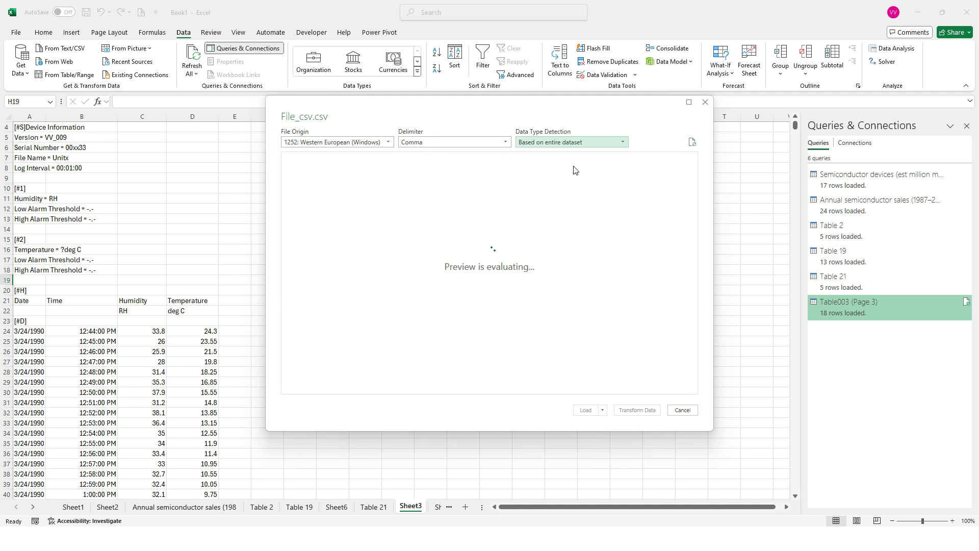
mouse_move(693, 181)
mouse_down()
mouse_move(693, 339)
mouse_move(707, 380)
mouse_move(689, 192)
mouse_up()
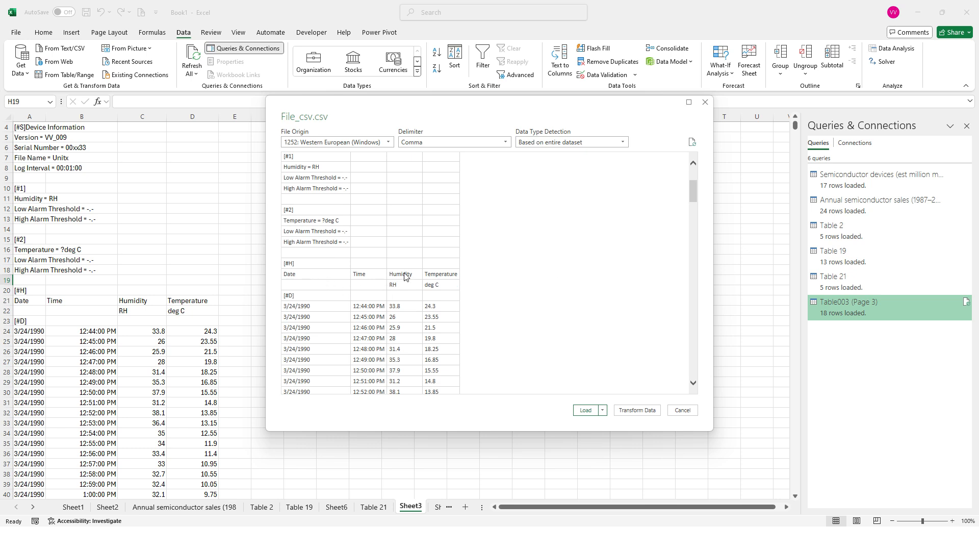
Step: Load File_csv as a table into the existing worksheet at cell K4 of Sheet3
click(603, 410)
click(628, 432)
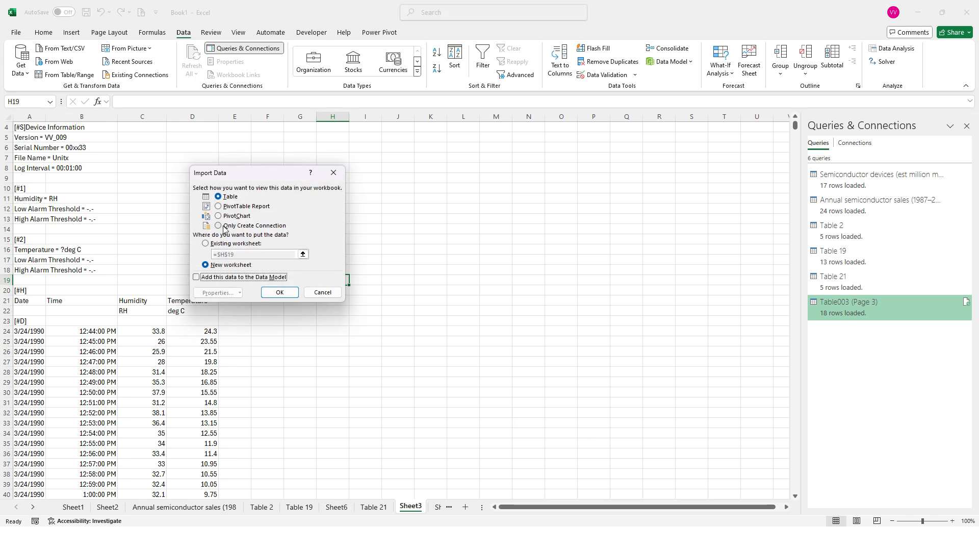
click(214, 245)
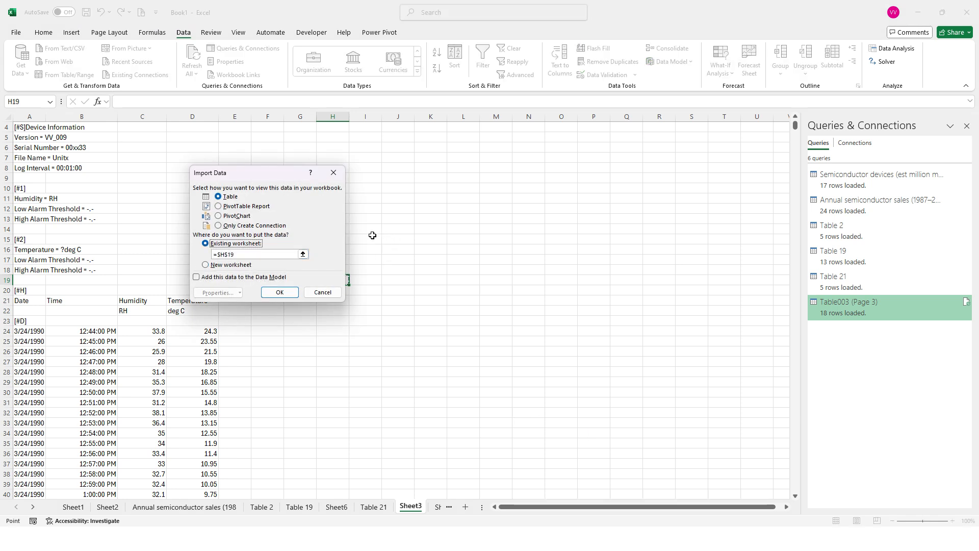
click(430, 128)
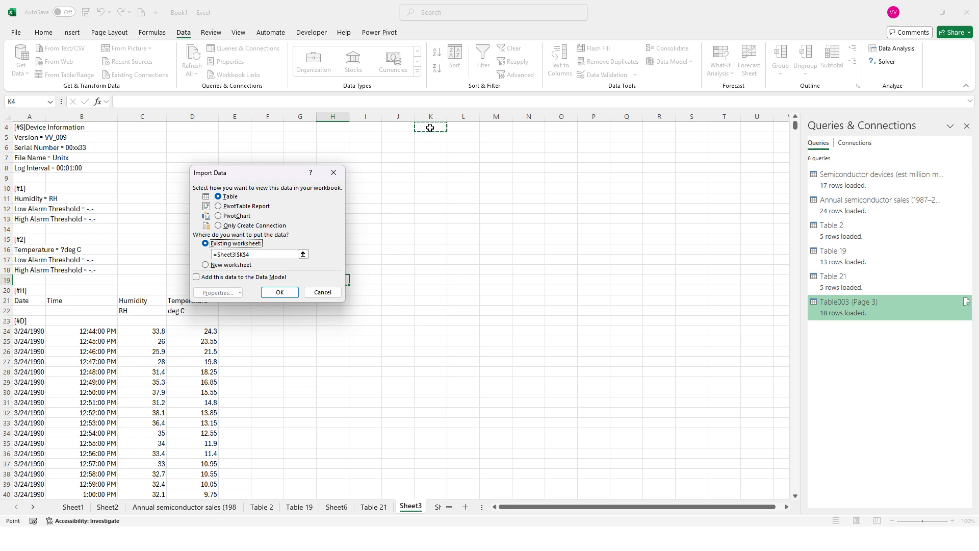
click(291, 294)
Step: Compare the imported File_csv table with the pasted data in columns A to D of Sheet3
scroll(428, 350, down, 3)
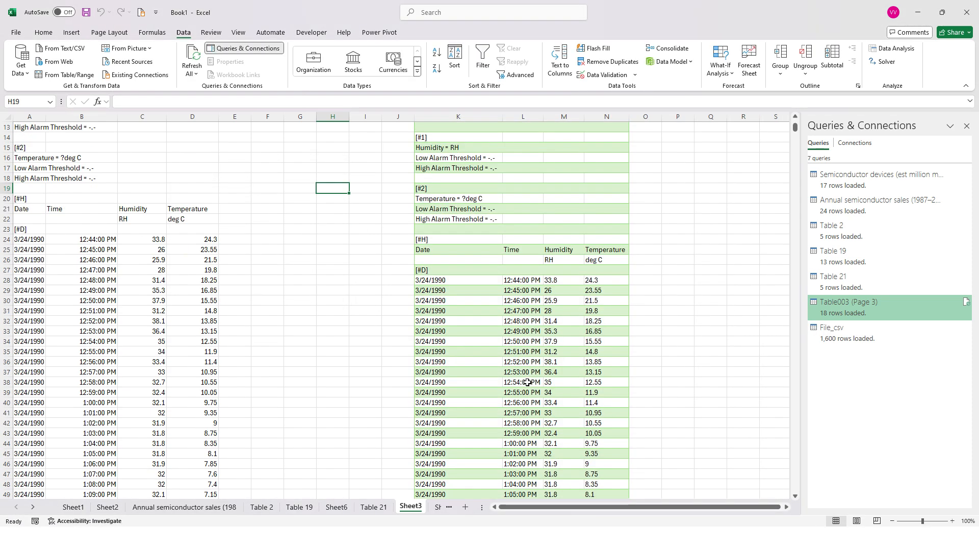
scroll(24, 303, up, 2)
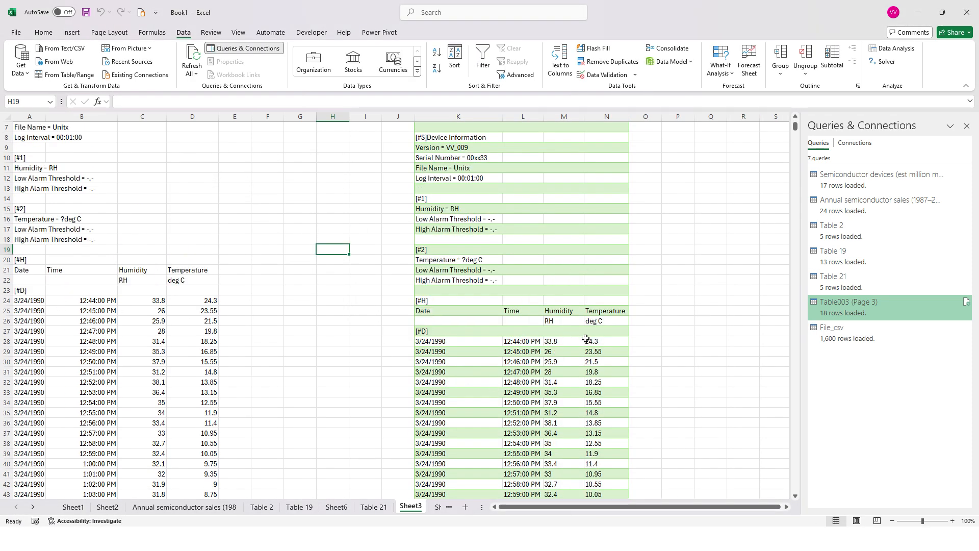
scroll(596, 343, up, 2)
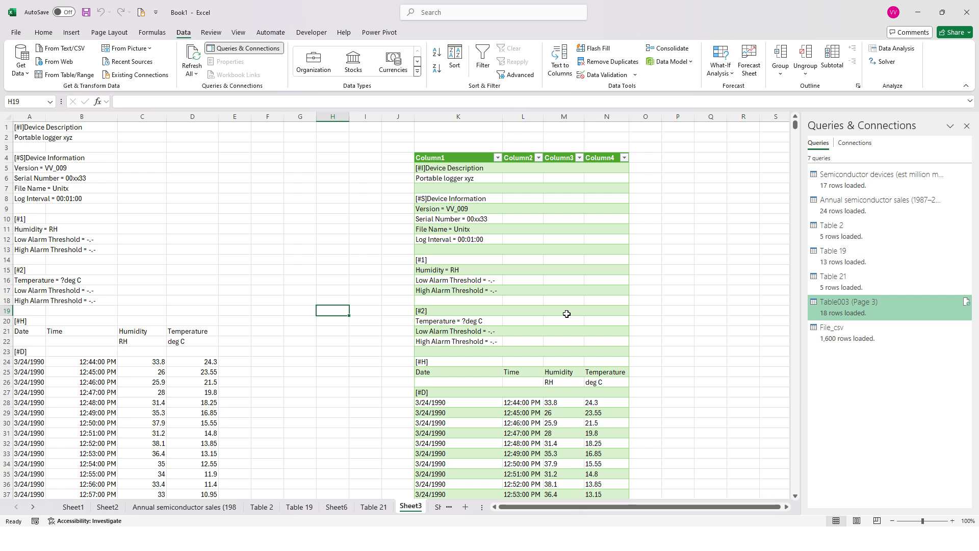
drag(445, 156, 607, 433)
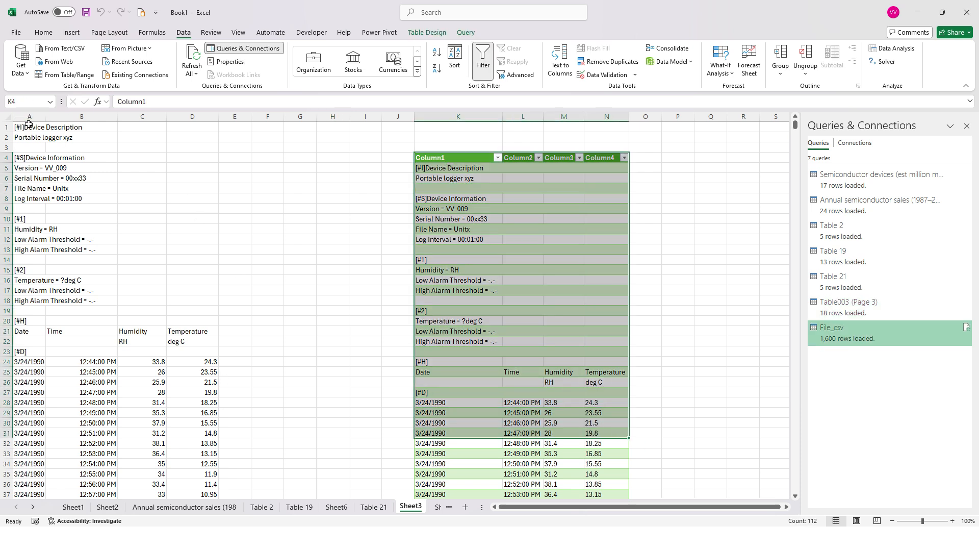
drag(29, 124, 153, 321)
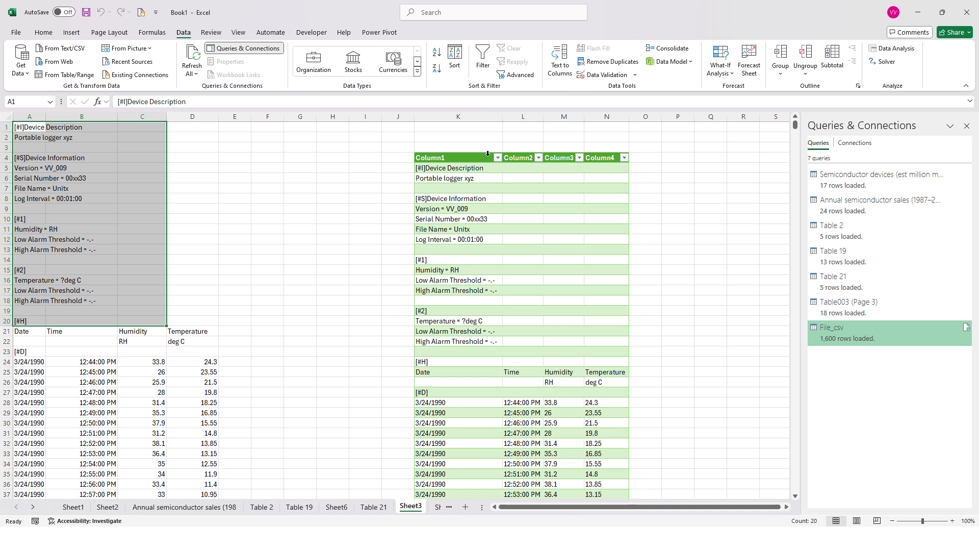
click(486, 159)
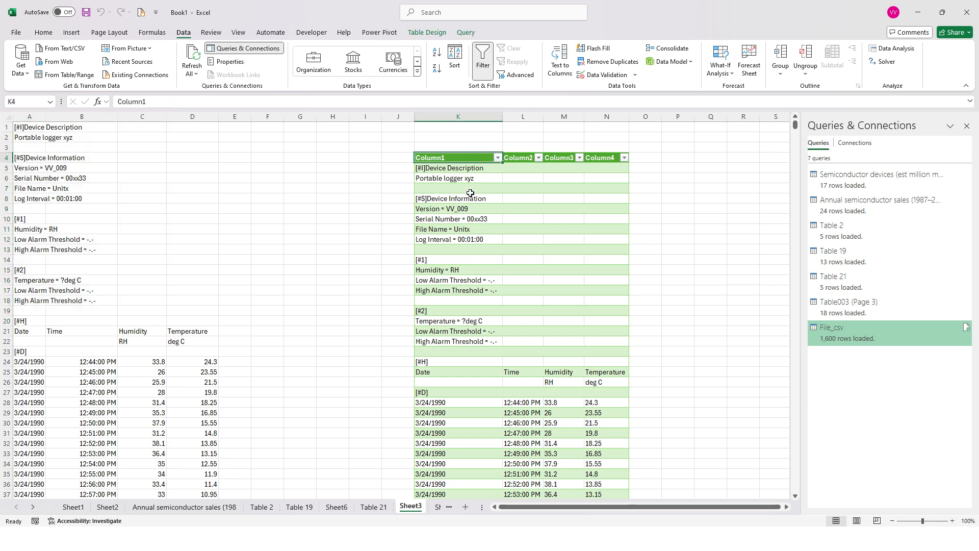
click(449, 177)
drag(448, 157, 602, 260)
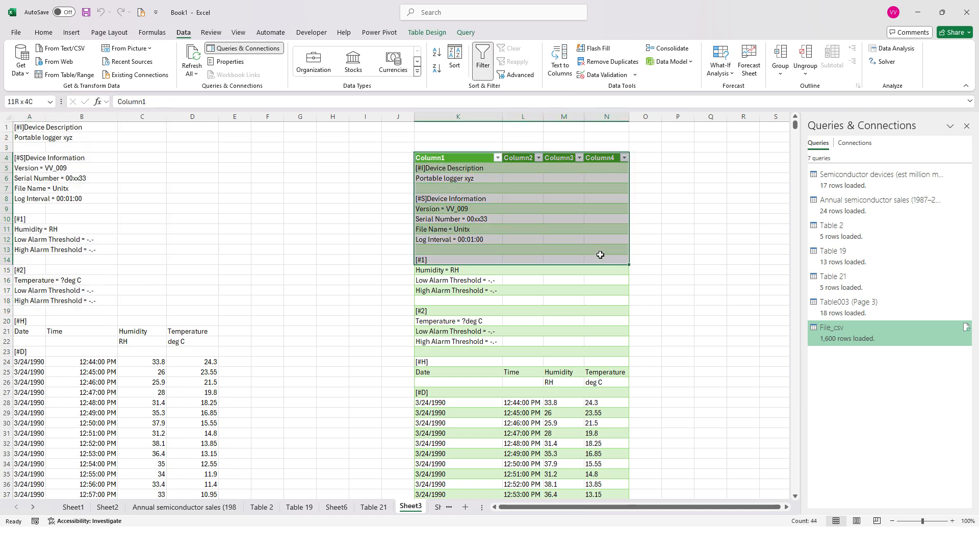
click(473, 177)
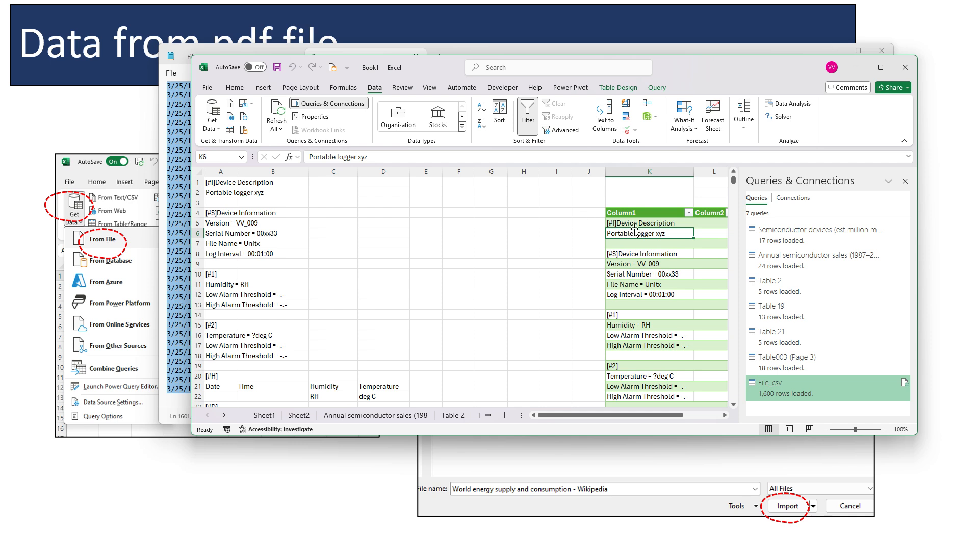
Step: Examine the Table Design options for the imported table and compare them with the commands offered for the pasted cells
click(615, 90)
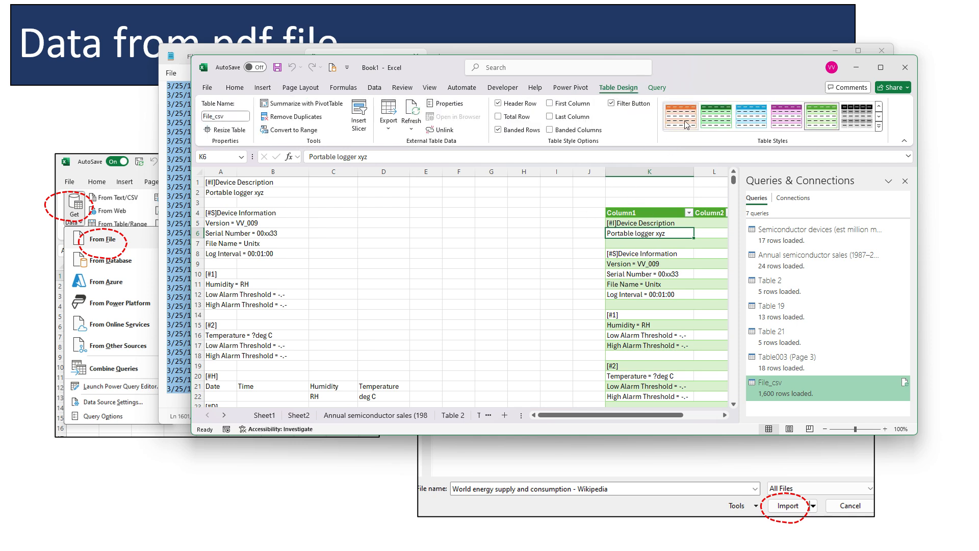
click(316, 263)
click(252, 220)
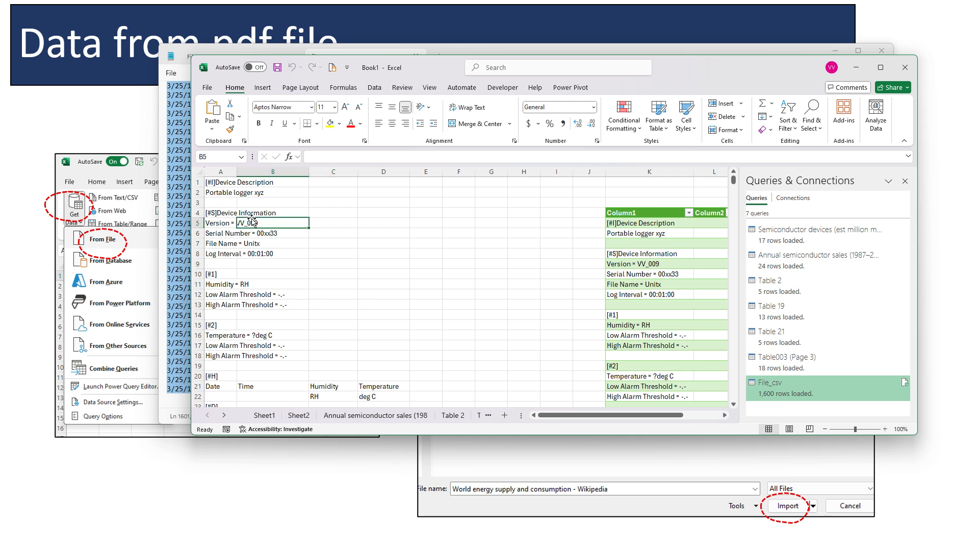
click(634, 225)
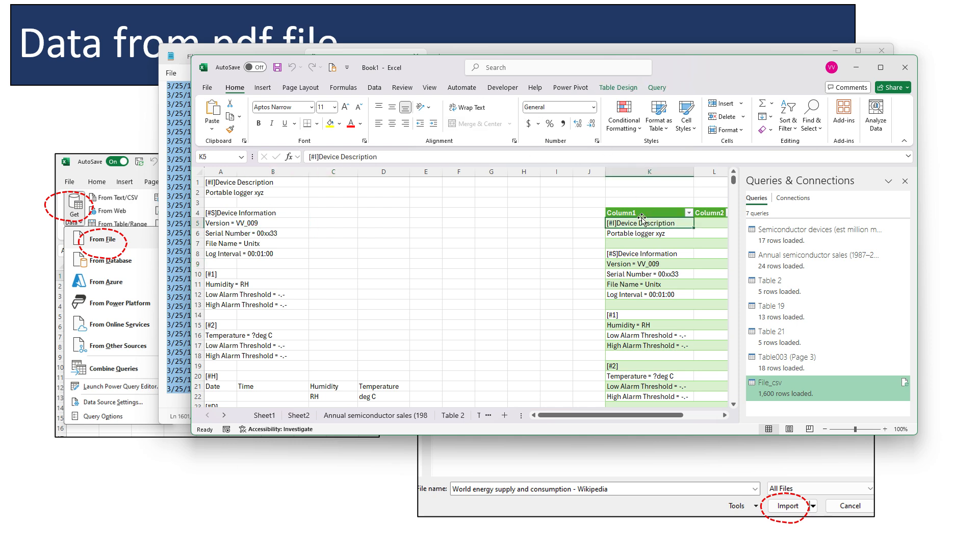
click(642, 213)
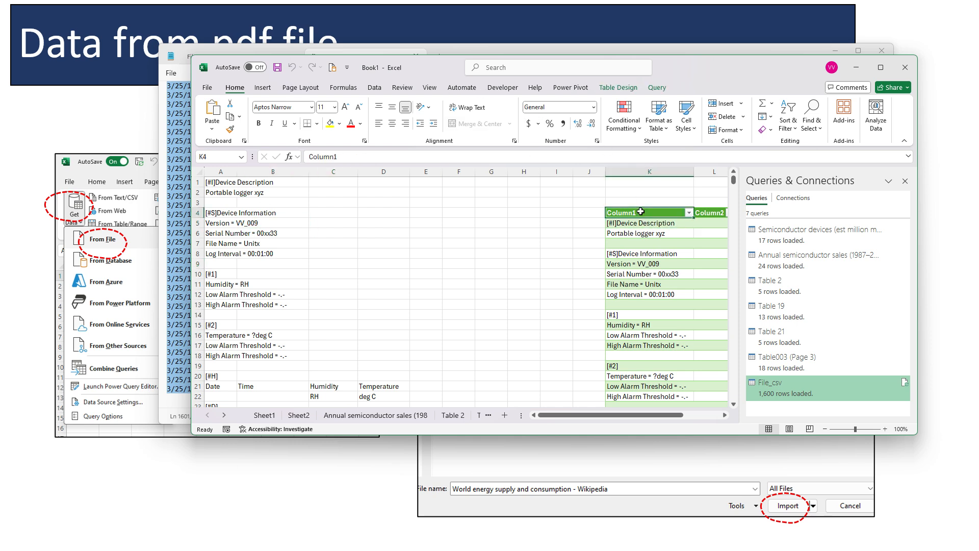
click(616, 88)
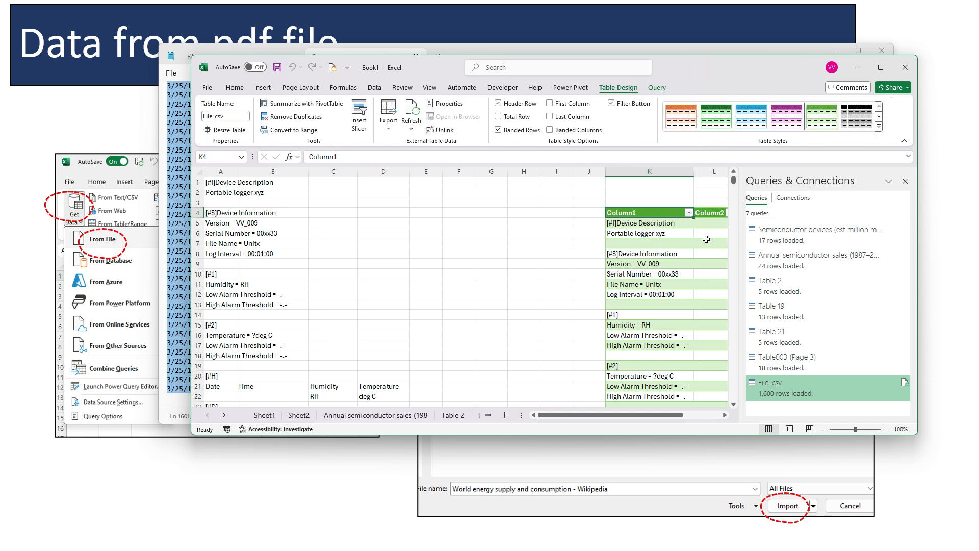
scroll(260, 271, down, 4)
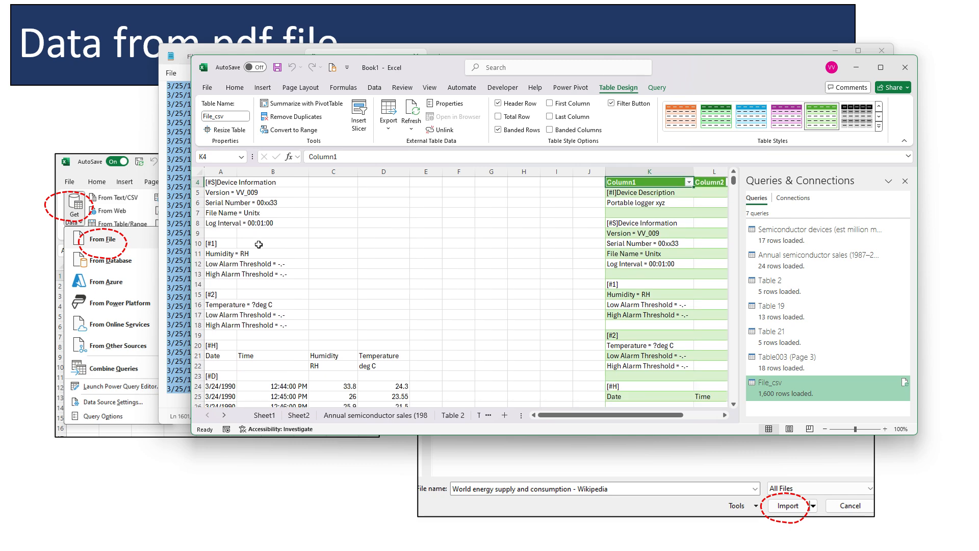
drag(245, 245, 387, 364)
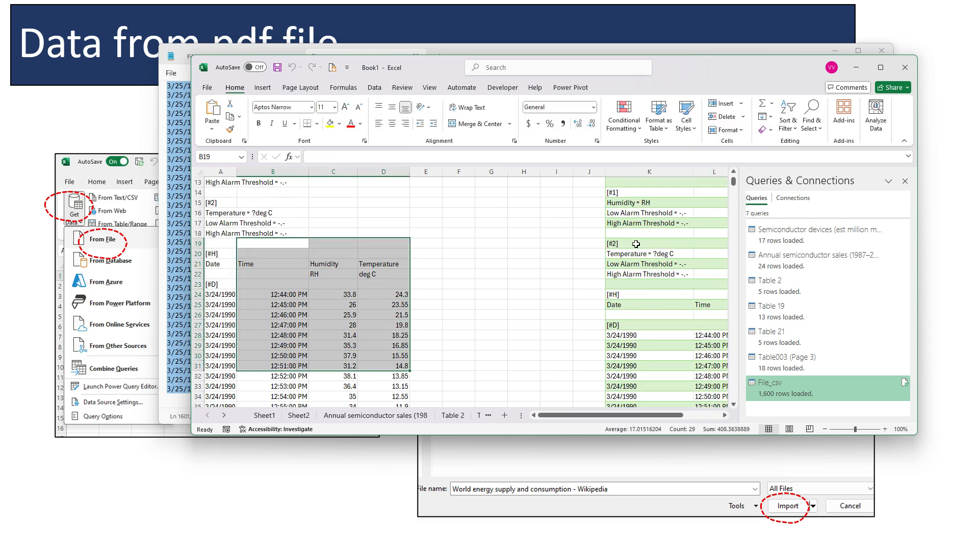
click(632, 243)
scroll(643, 268, up, 4)
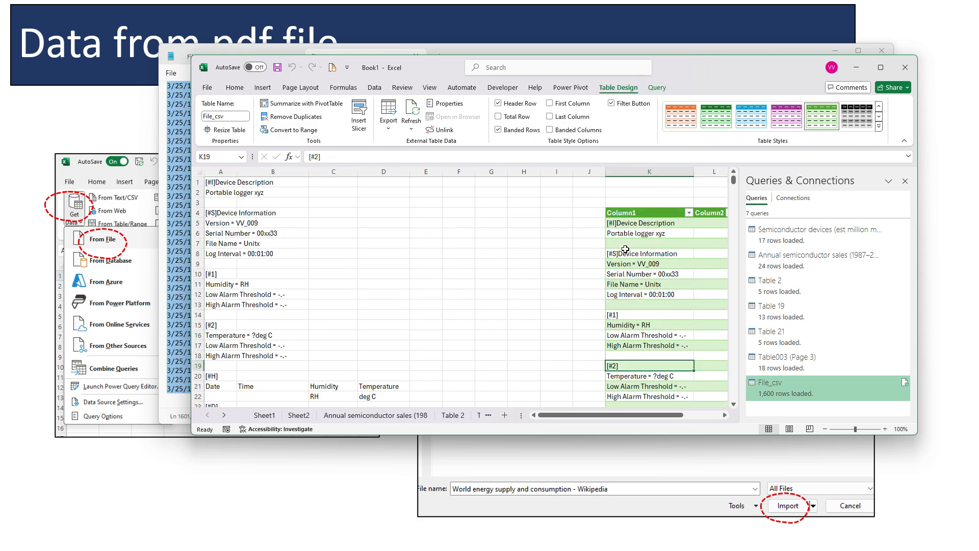
Step: Minimize the workbook, detach File_txt.txt into its own Notepad window, and bring the slide show to the front
click(856, 67)
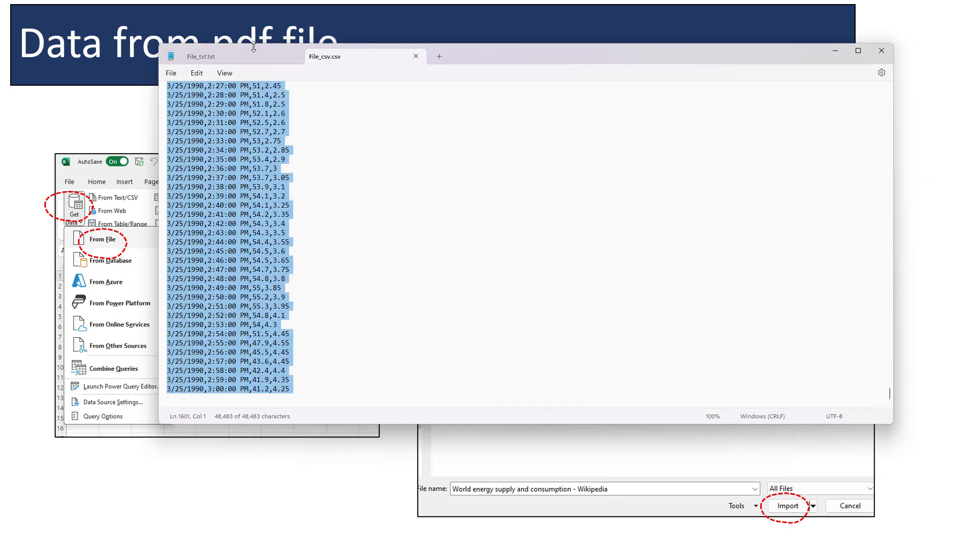
drag(256, 57, 264, 56)
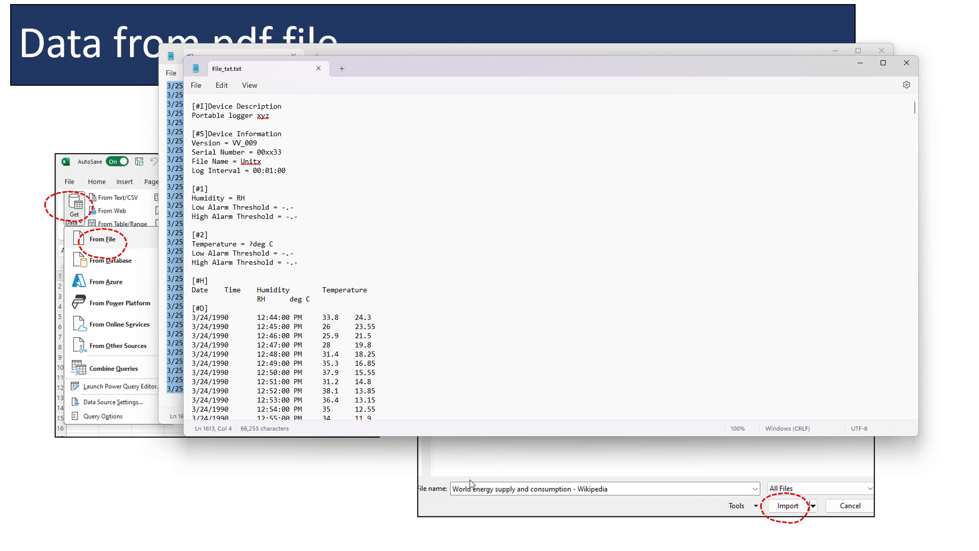
click(533, 497)
Step: Switch back to the Book1 workbook and display its data import commands
key(alt+Tab)
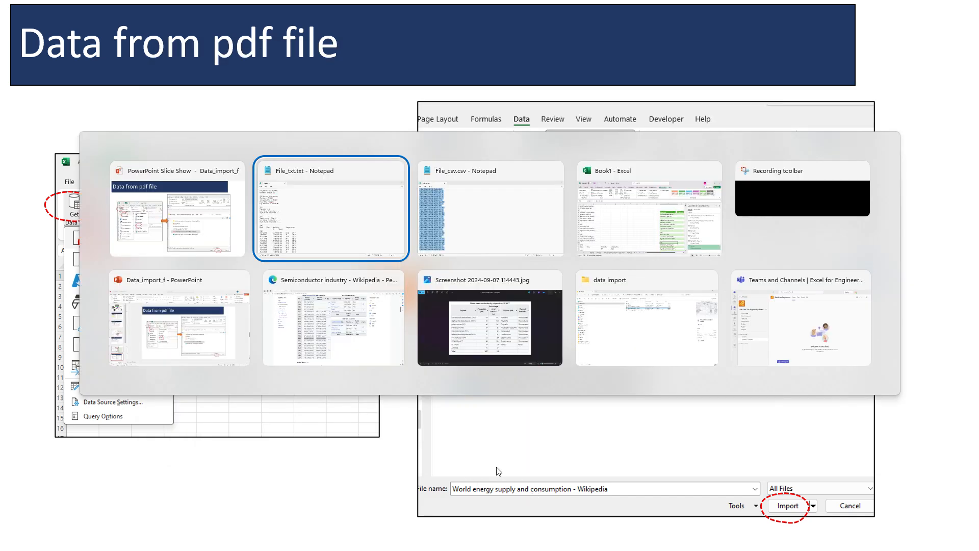
click(681, 211)
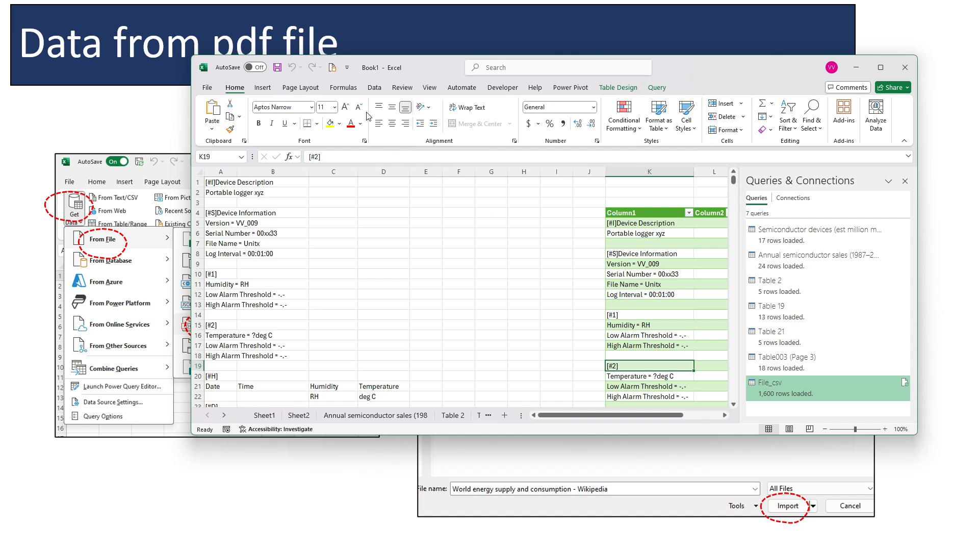
click(212, 118)
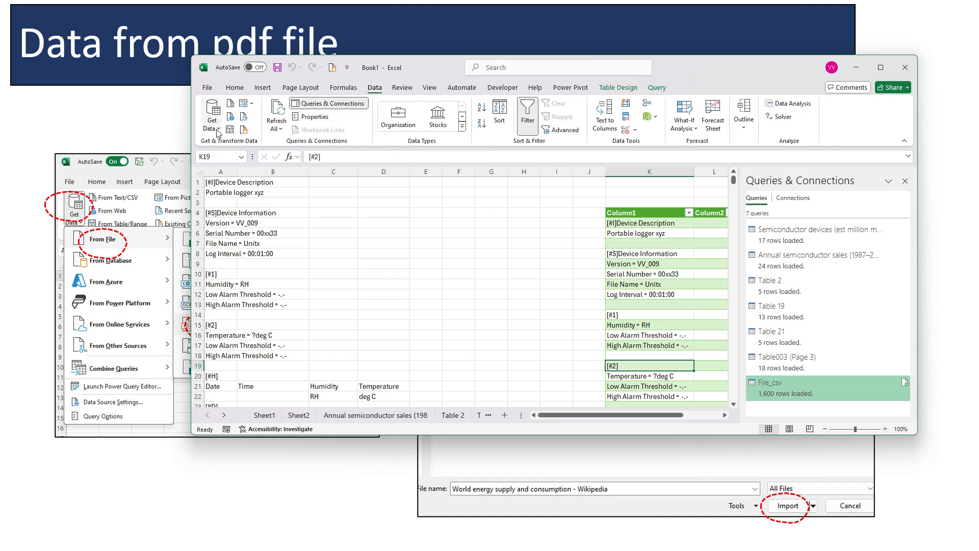
mouse_move(241, 147)
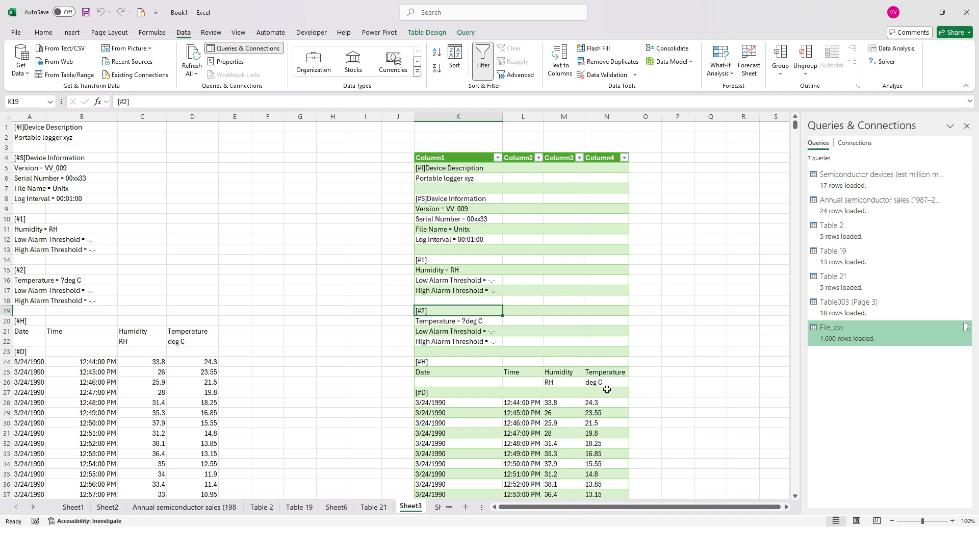
Step: Switch to the Data_import_f presentation in PowerPoint and review slides 9 to 11 on importing text/CSV files
key(alt+Tab)
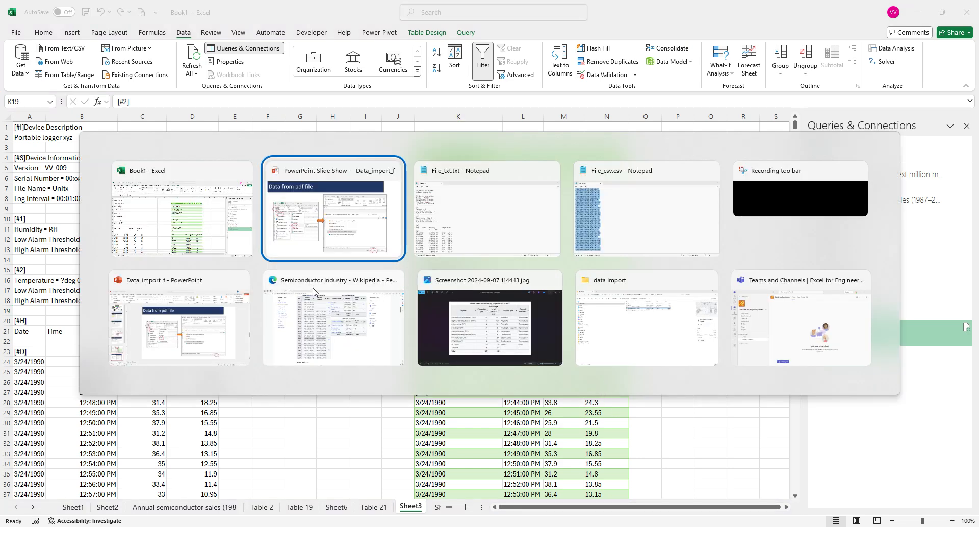
click(175, 344)
scroll(66, 443, down, 3)
scroll(67, 442, down, 2)
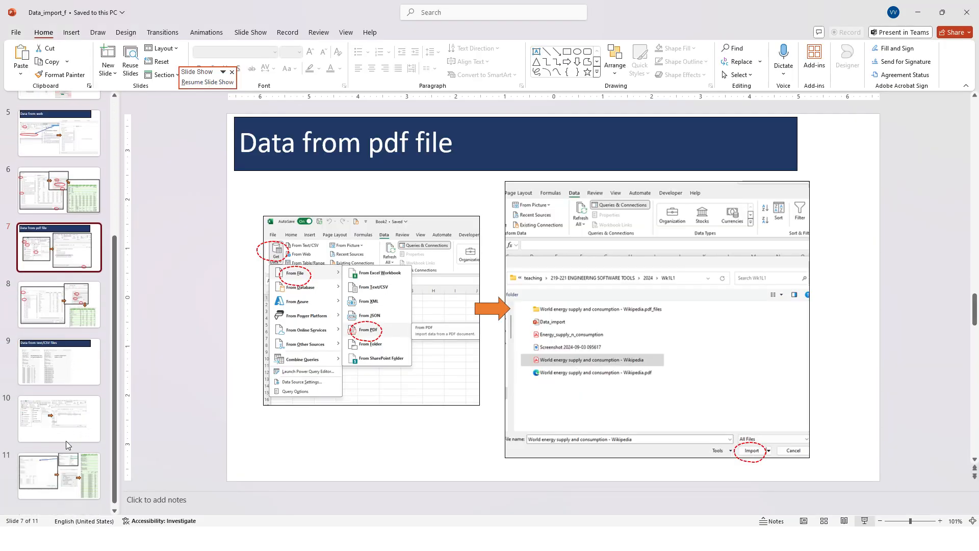
click(64, 372)
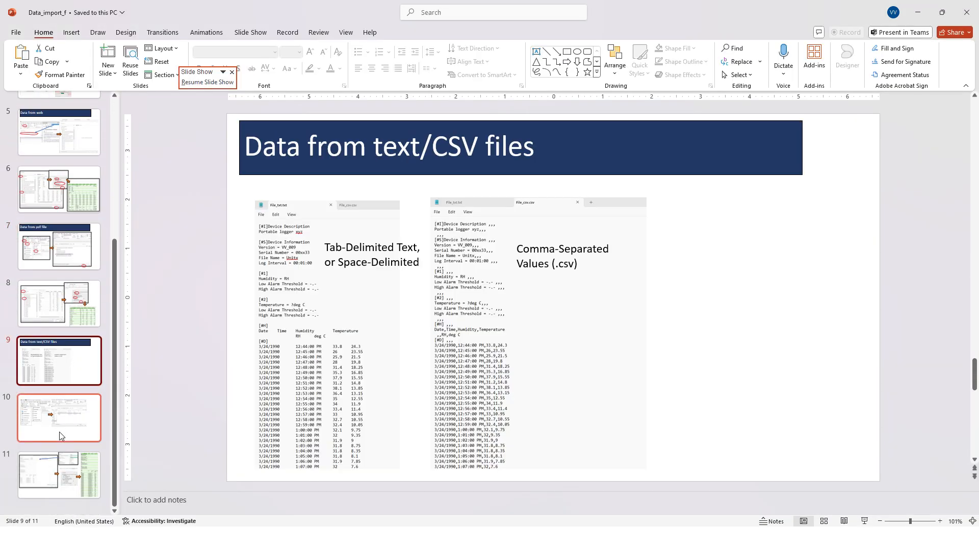
click(64, 438)
click(77, 379)
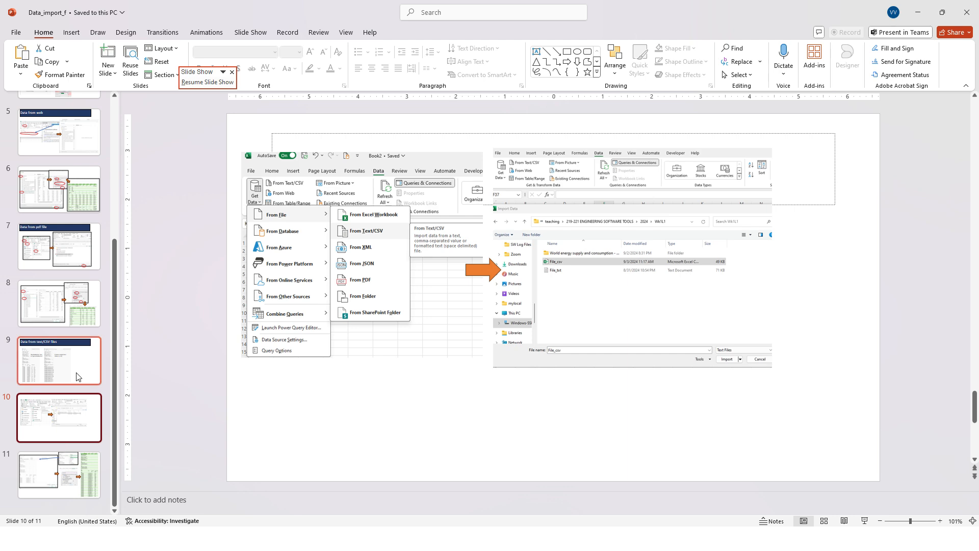
click(72, 473)
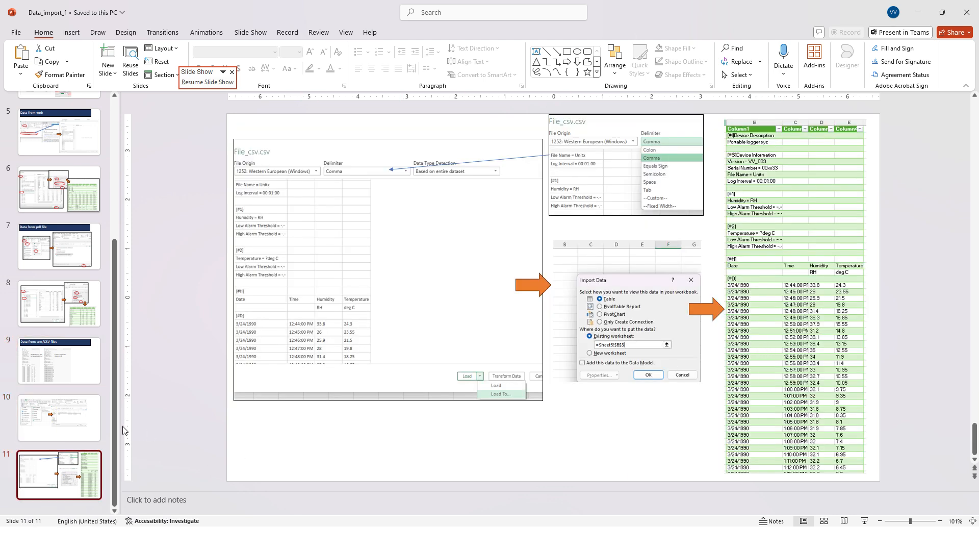
click(76, 354)
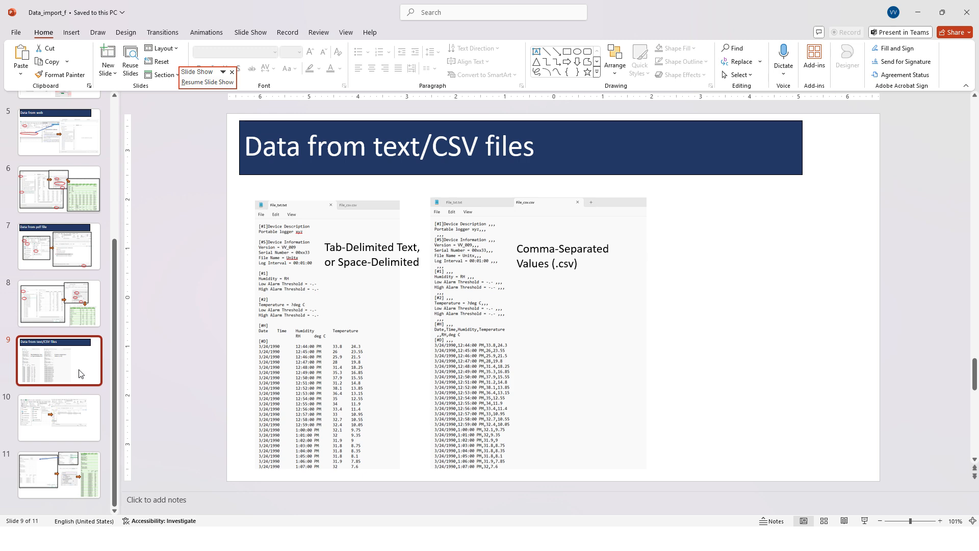
click(84, 429)
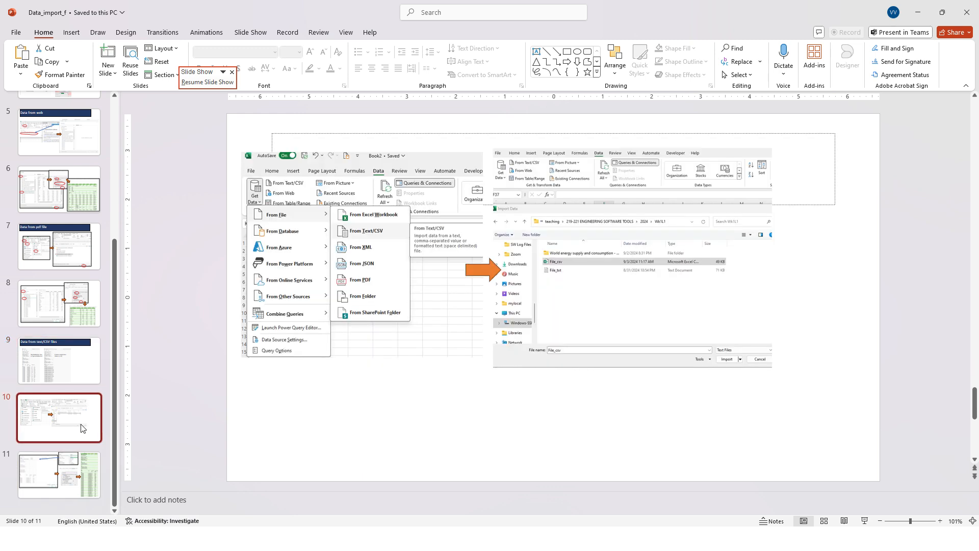
click(76, 470)
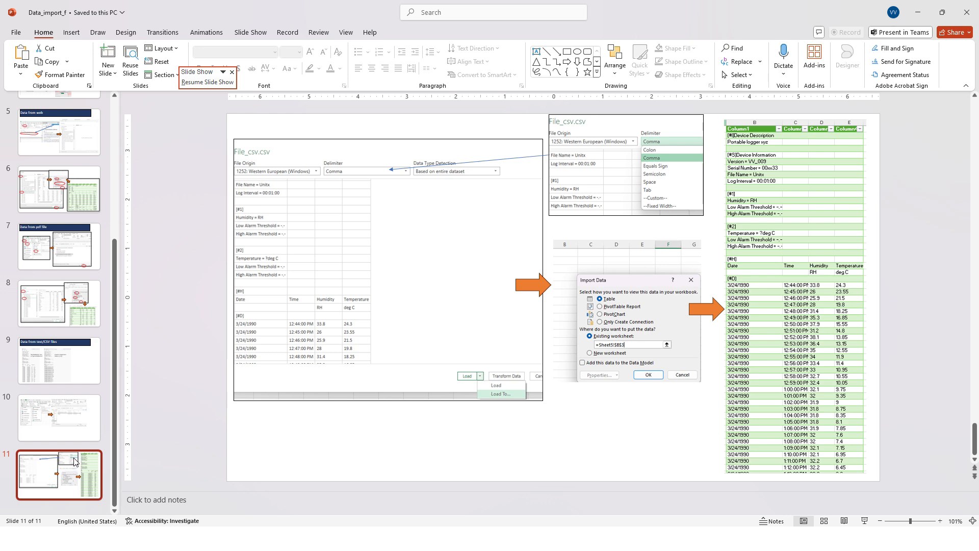
click(75, 377)
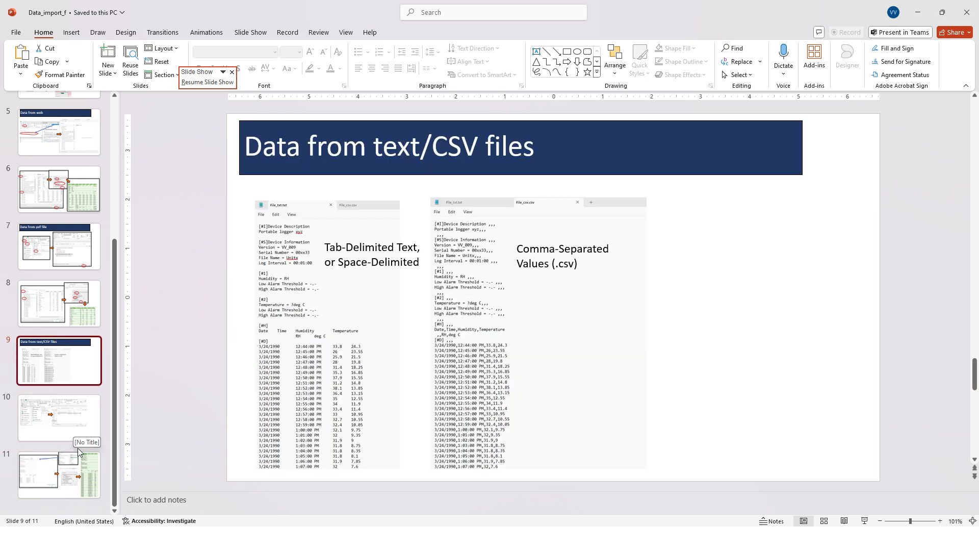